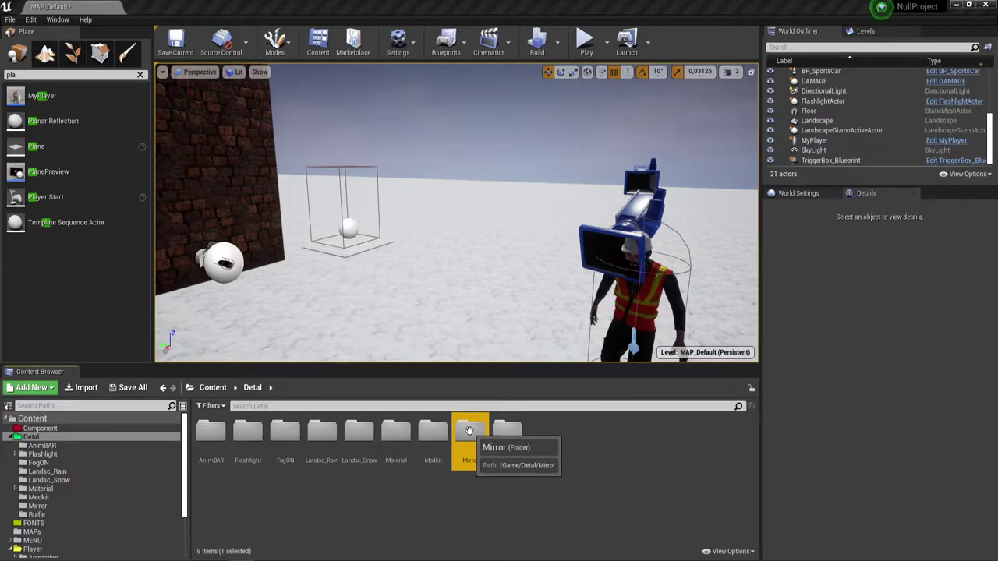
Open the Mirror folder in the Content Browser
double_click(470, 429)
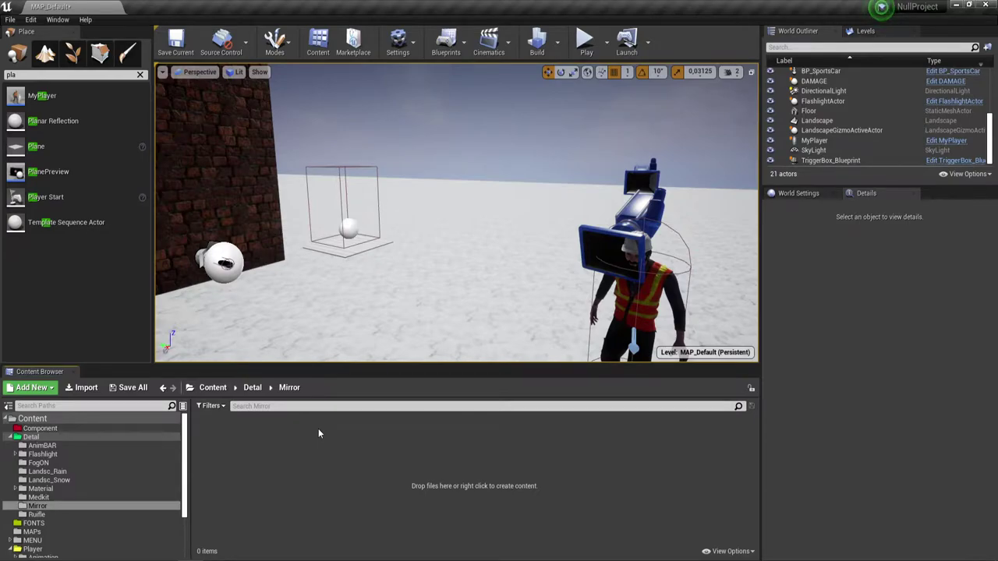
right_click(266, 443)
click(312, 482)
Create a NewFolder subfolder inside Mirror, then delete it
right_click(256, 463)
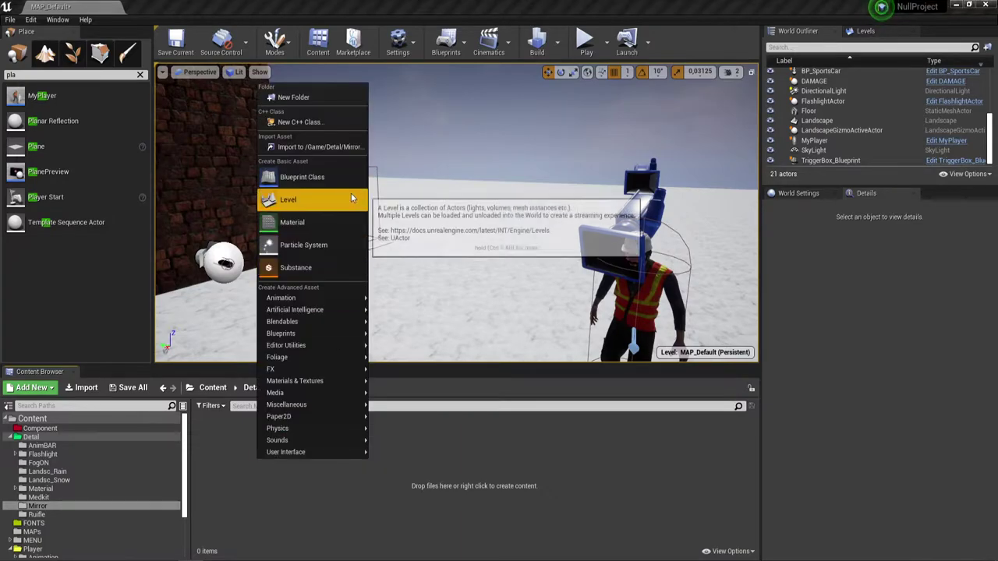
click(331, 98)
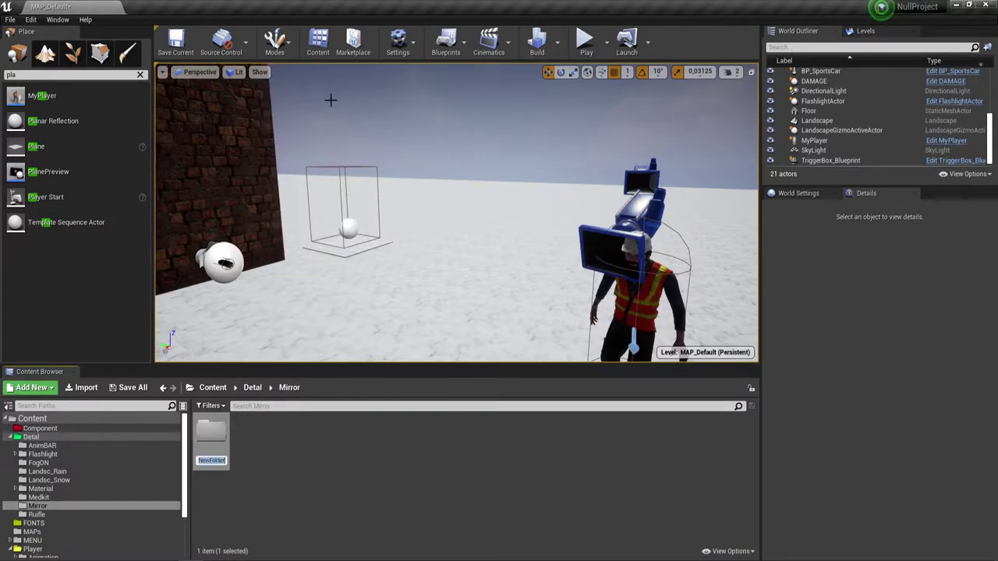
key(Return)
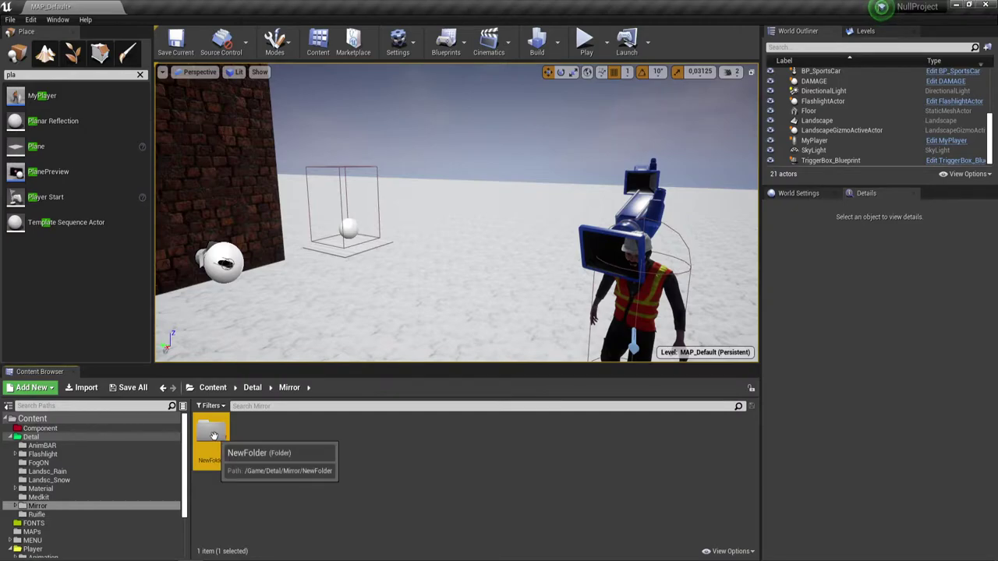
key(Delete)
click(279, 460)
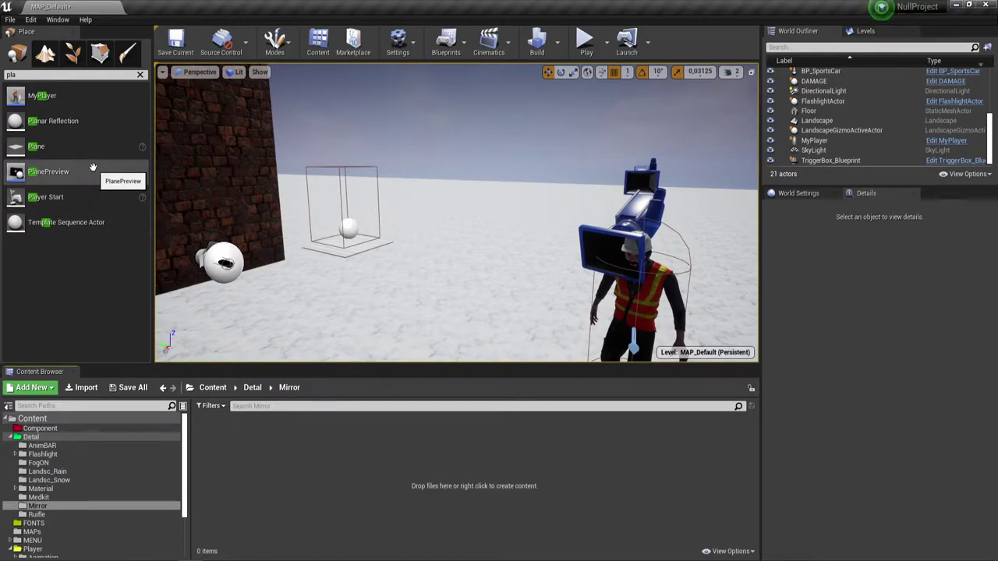
Find Scene Capture 2D in the Place panel and drop it into the level
click(139, 74)
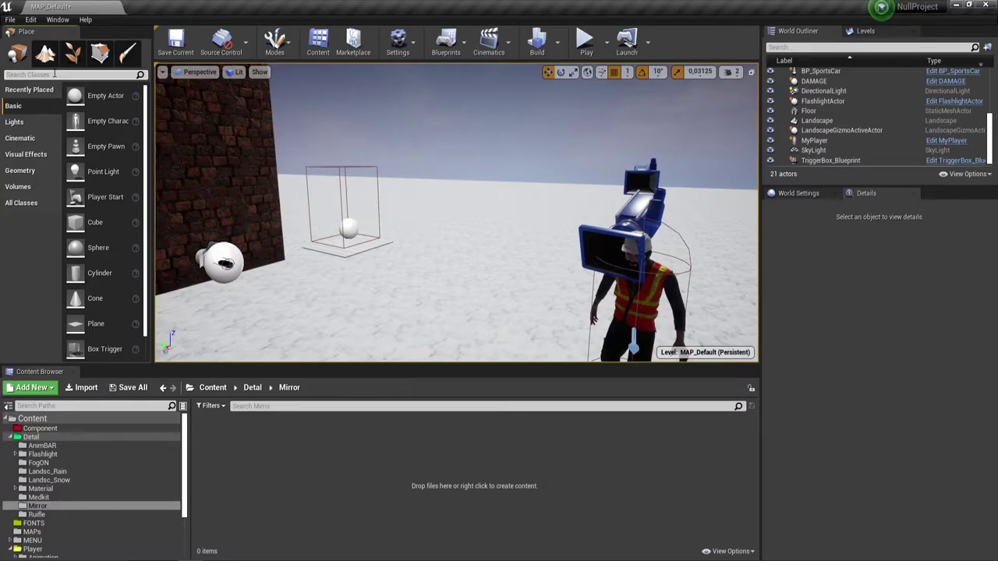
text(2B)
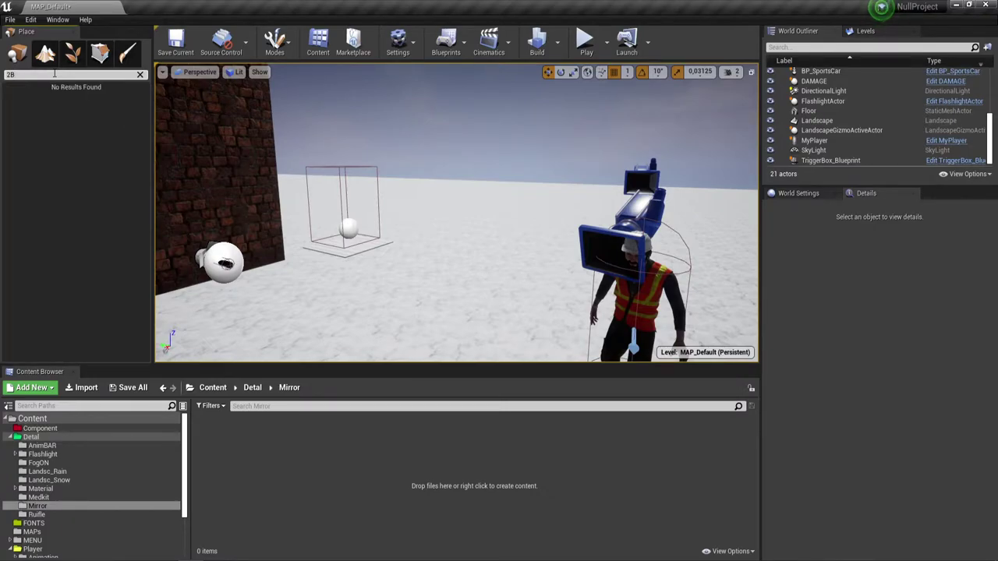
key(BackSpace)
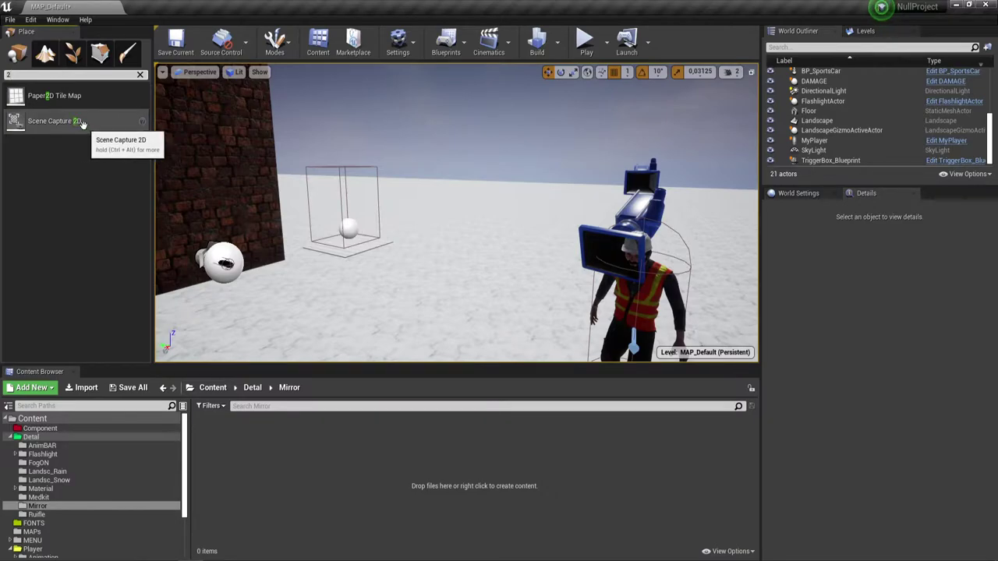
mouse_move(53, 122)
mouse_down()
mouse_move(306, 254)
mouse_move(419, 286)
mouse_move(417, 212)
mouse_up()
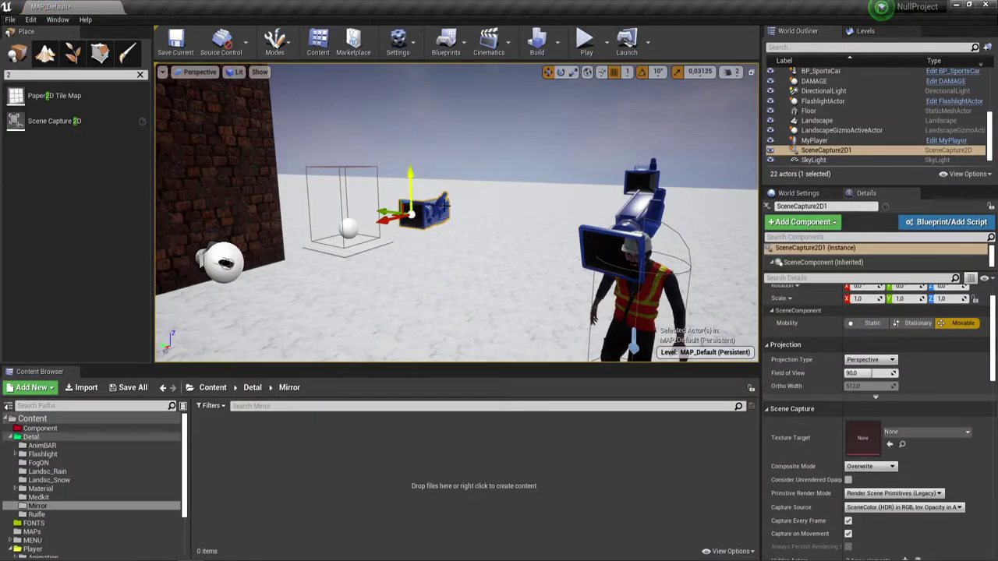
mouse_move(385, 212)
right_down()
mouse_move(436, 234)
mouse_move(468, 218)
mouse_move(460, 222)
mouse_move(498, 222)
right_up()
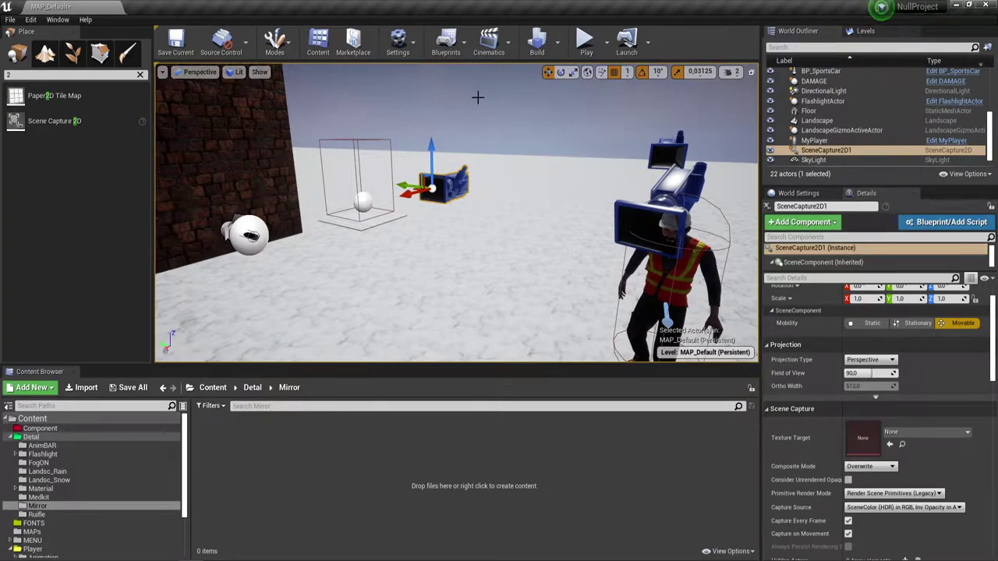
Rotate the scene capture to a yaw of -90
click(560, 72)
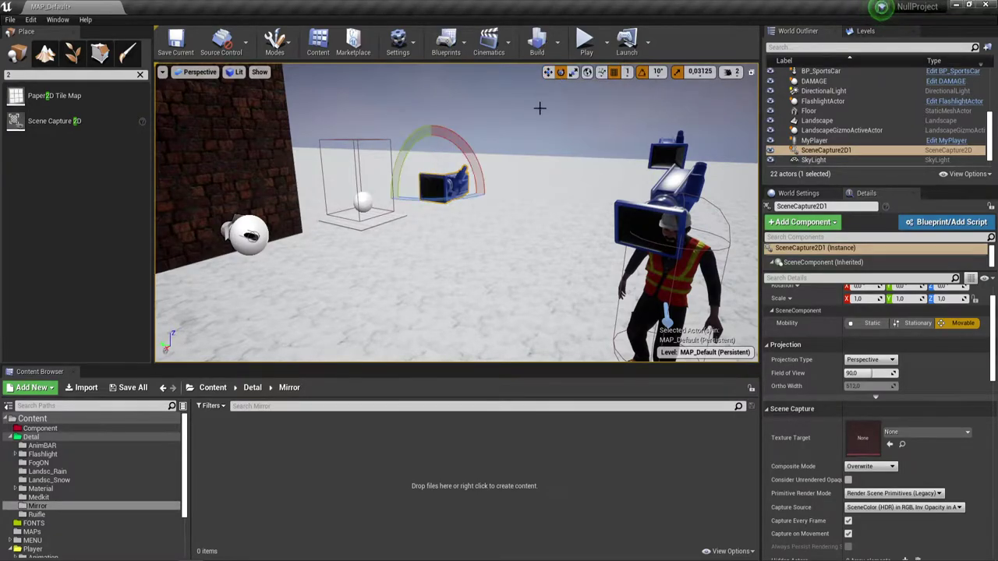
drag(438, 201, 444, 190)
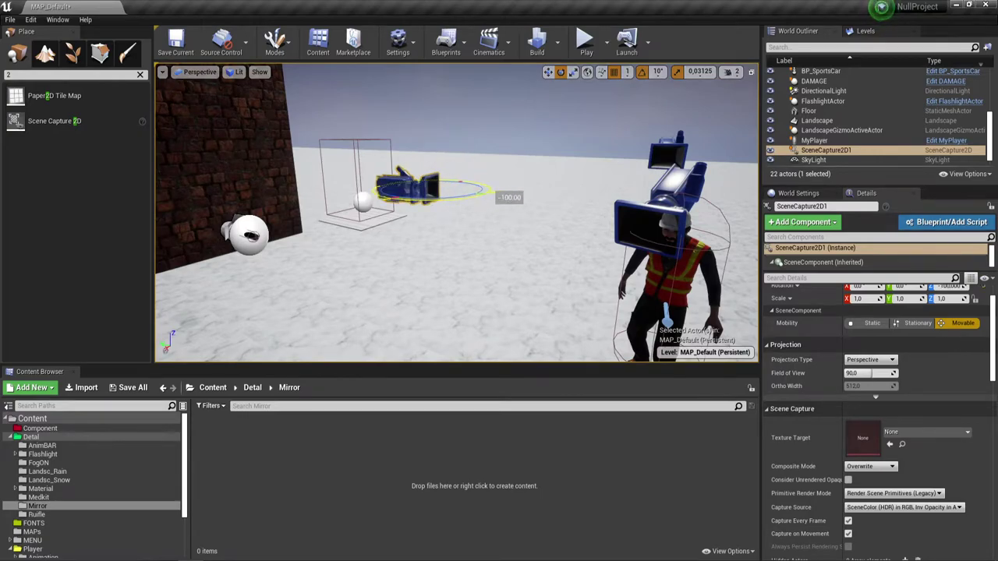
right_drag(376, 73, 376, 74)
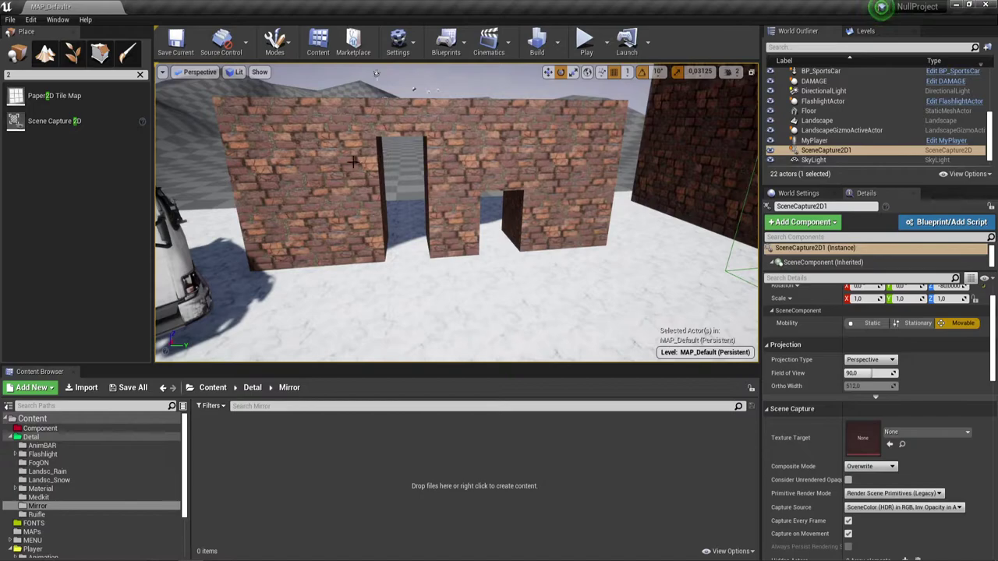
Move SceneCapture2D1 up and left onto the brick wall
right_drag(280, 196, 281, 196)
click(280, 196)
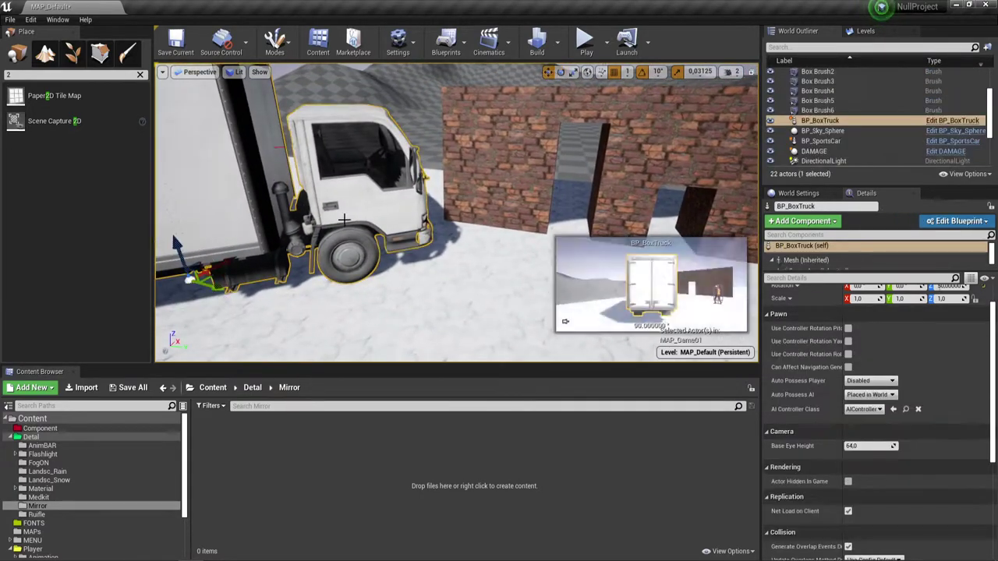
right_drag(356, 258, 356, 258)
click(480, 157)
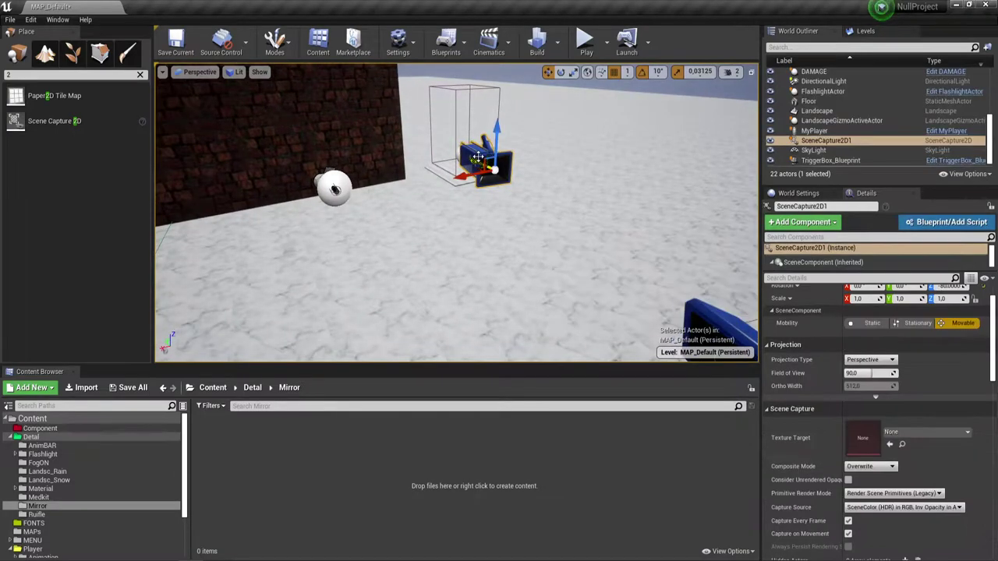
right_drag(483, 211, 484, 211)
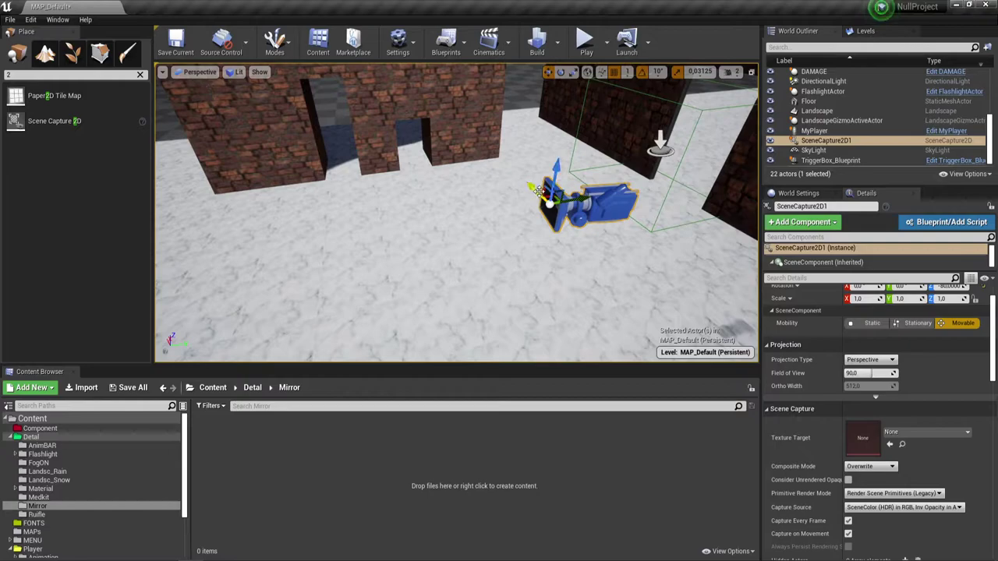
drag(552, 184, 415, 107)
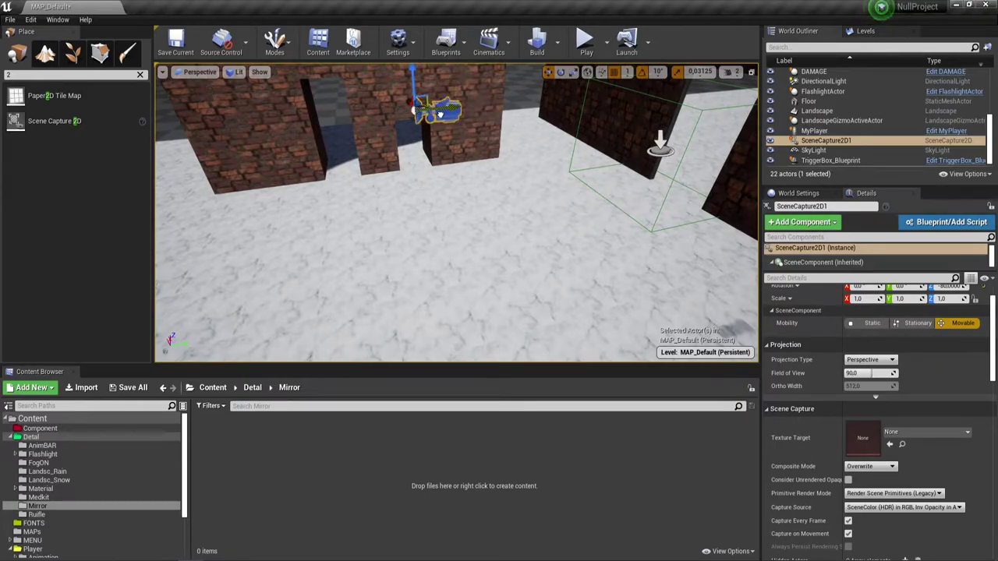
drag(475, 109, 269, 90)
right_drag(385, 75, 385, 76)
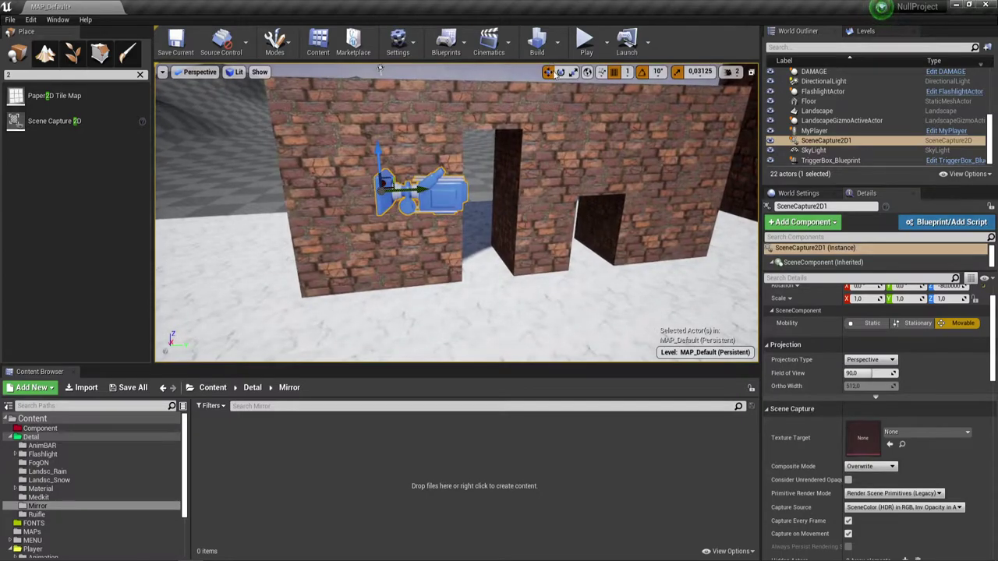
Rotate the scene capture to a yaw of -180 so it faces out from the wall
key(e)
drag(436, 190, 343, 215)
right_drag(380, 69, 380, 69)
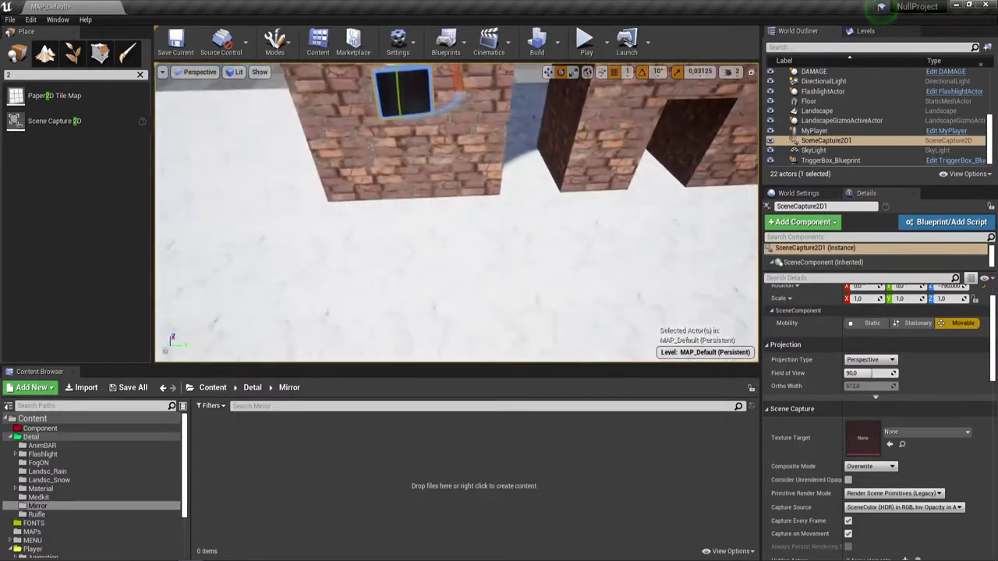
right_drag(355, 210, 355, 210)
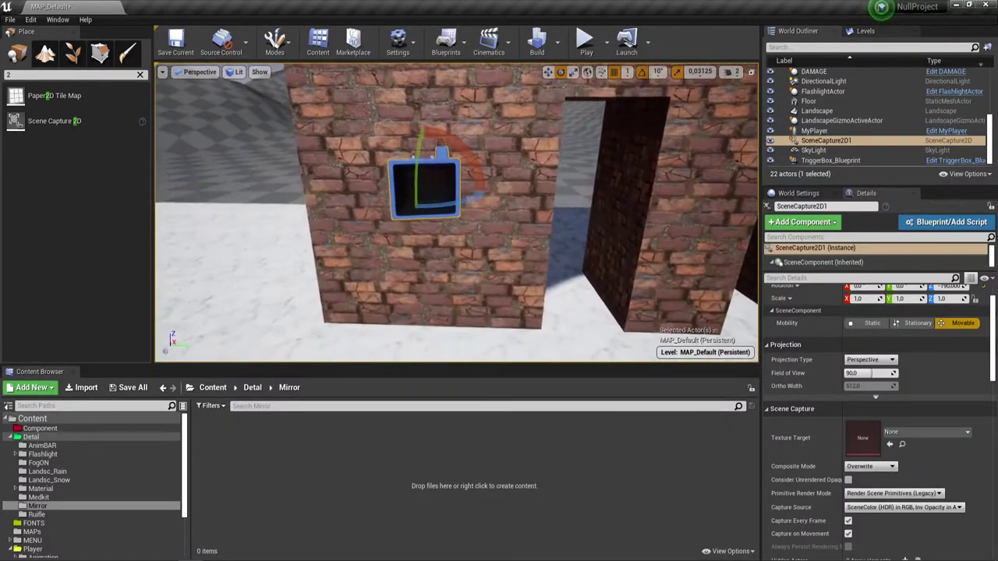
drag(473, 251, 480, 239)
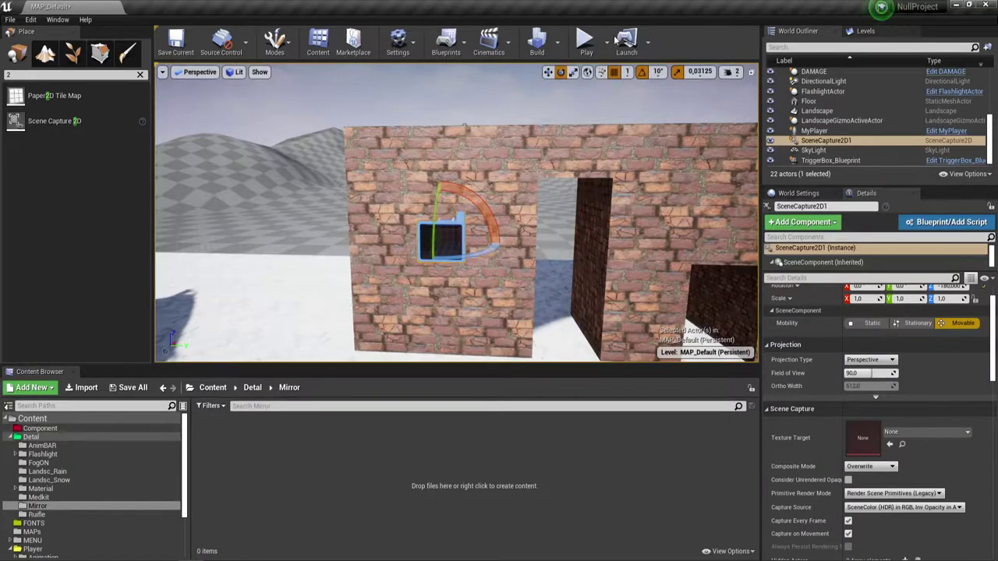
click(548, 72)
mouse_move(449, 227)
alt+mouse_down()
mouse_move(374, 227)
mouse_move(412, 212)
alt+mouse_up()
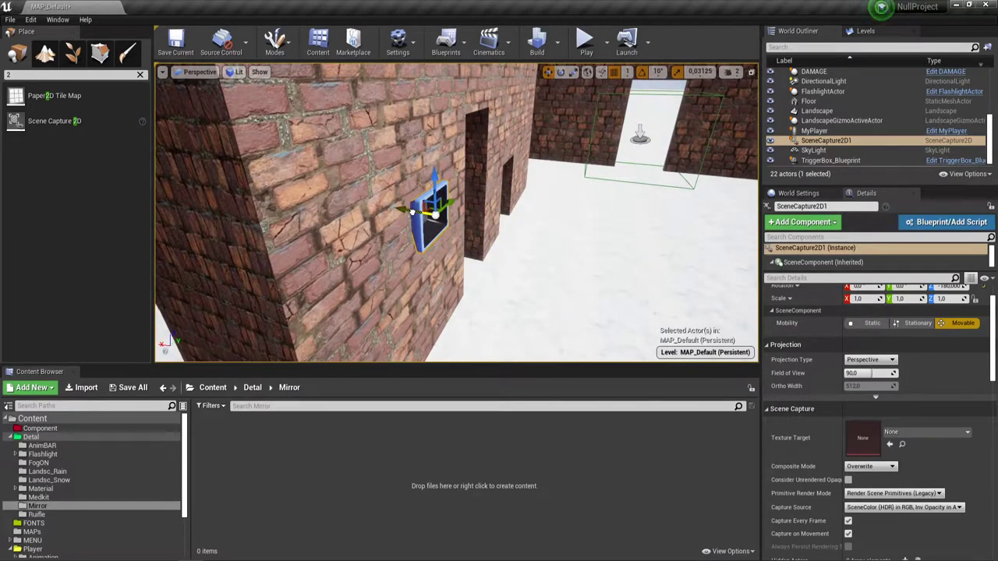
alt+drag(411, 212, 414, 176)
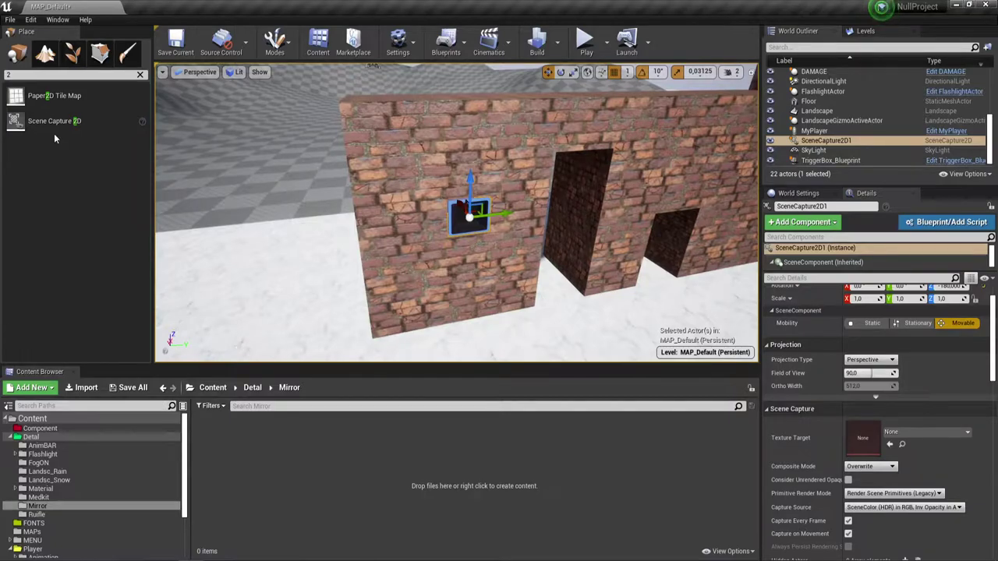
Place a Plane actor by the brick wall and turn it 90° upright
click(141, 74)
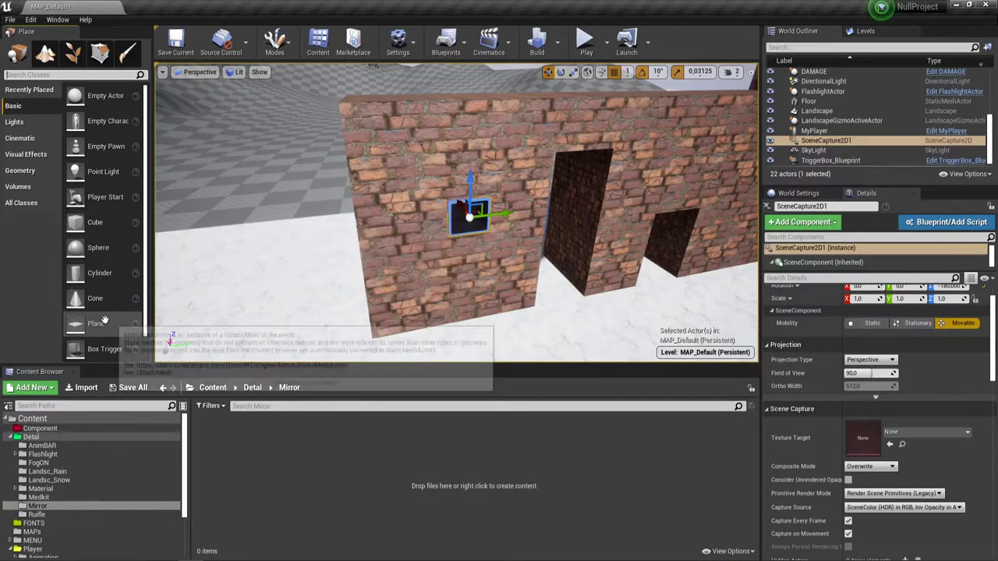
drag(104, 320, 335, 269)
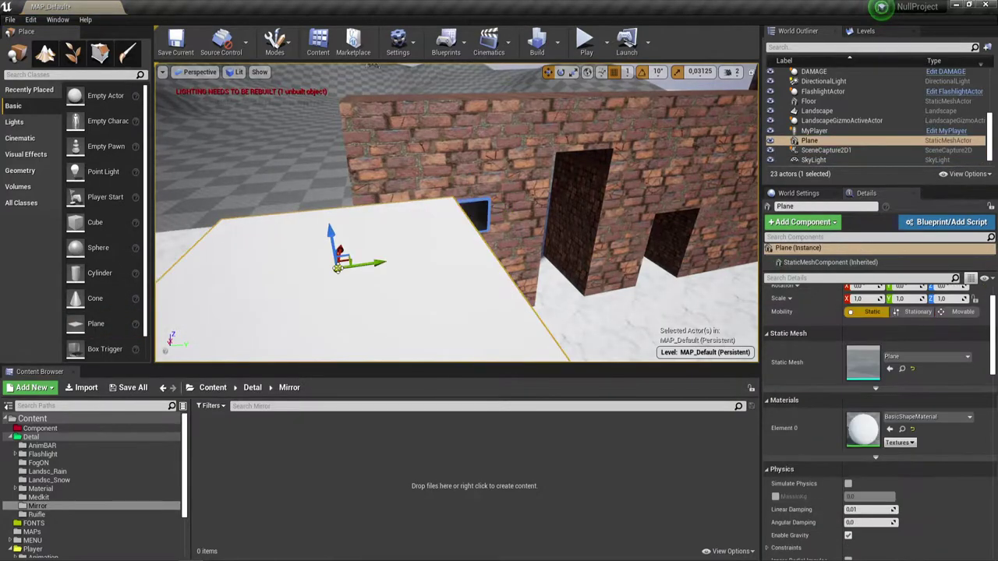
right_drag(336, 269, 296, 268)
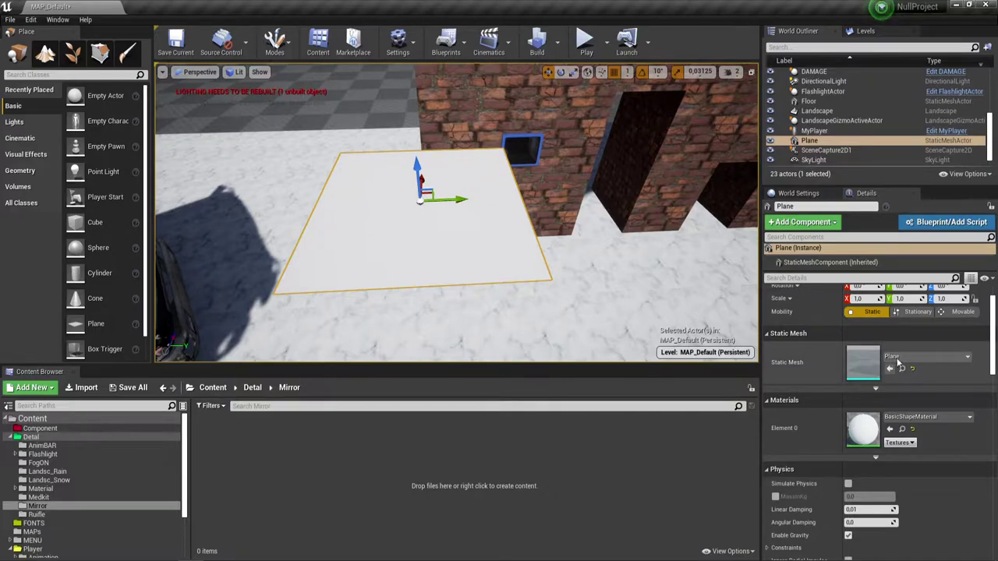
click(560, 71)
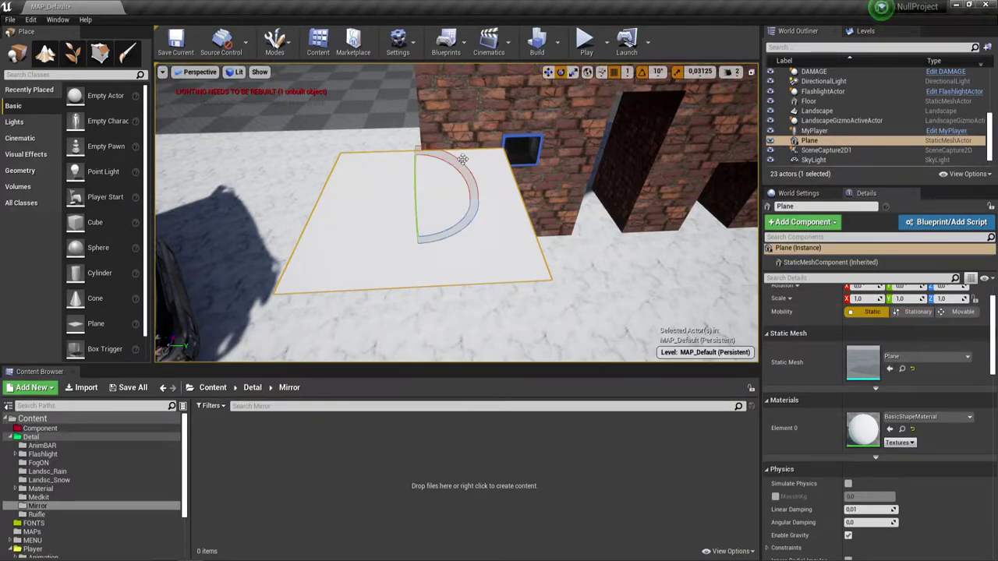
drag(416, 195, 421, 250)
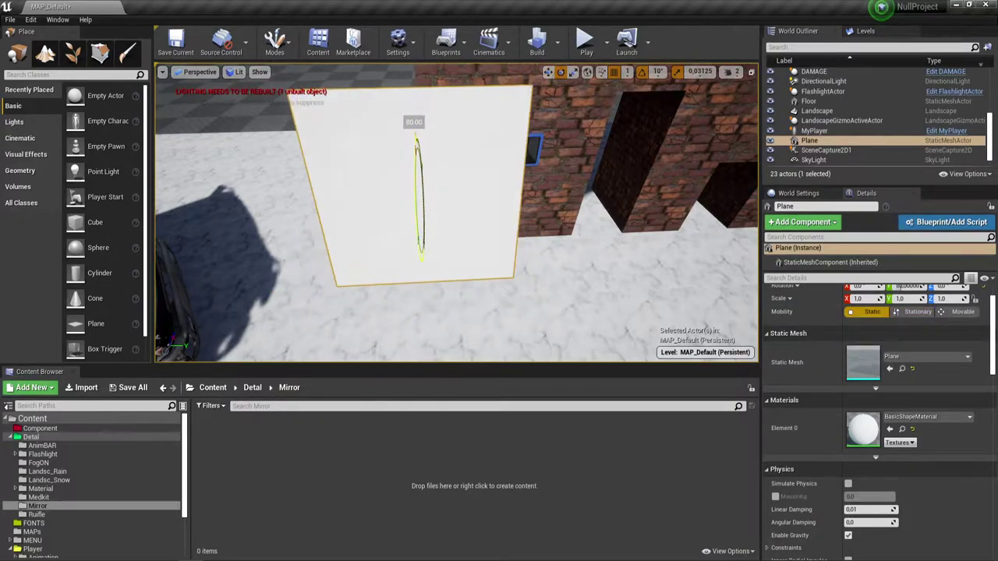
Narrow the plane to a Y scale of 0.65625
mouse_move(472, 133)
right_down()
mouse_move(499, 140)
mouse_move(510, 127)
right_up()
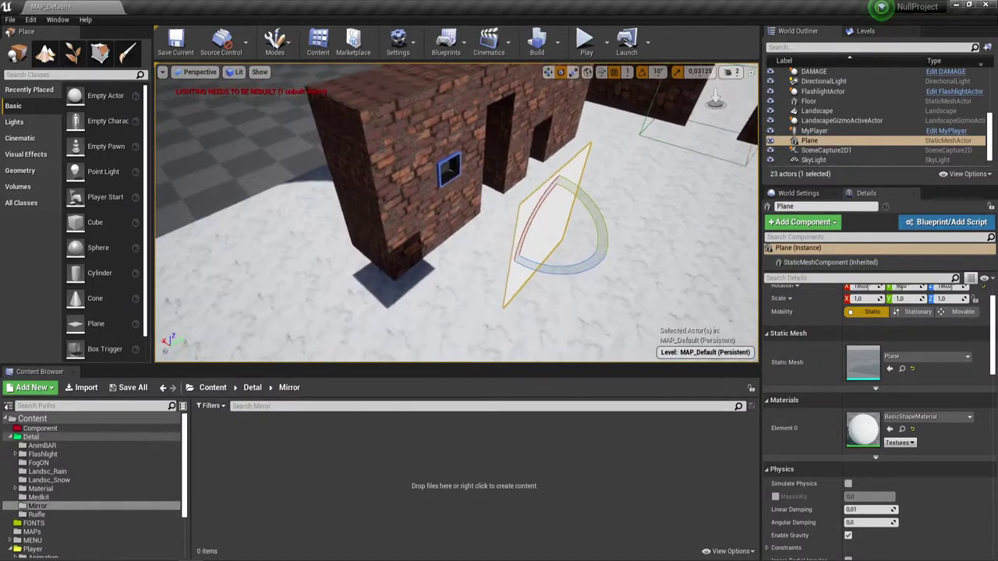
key(w)
click(560, 72)
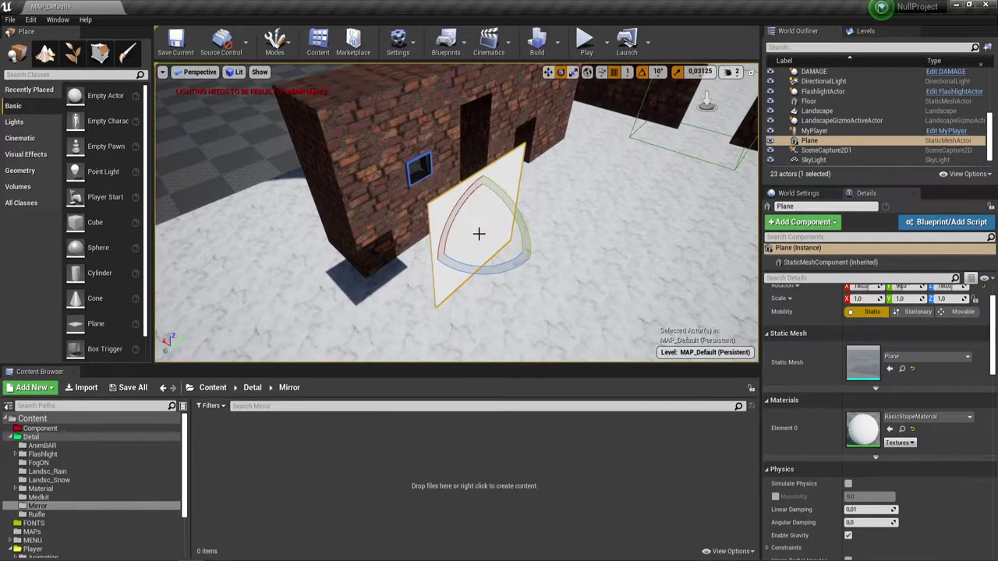
click(573, 72)
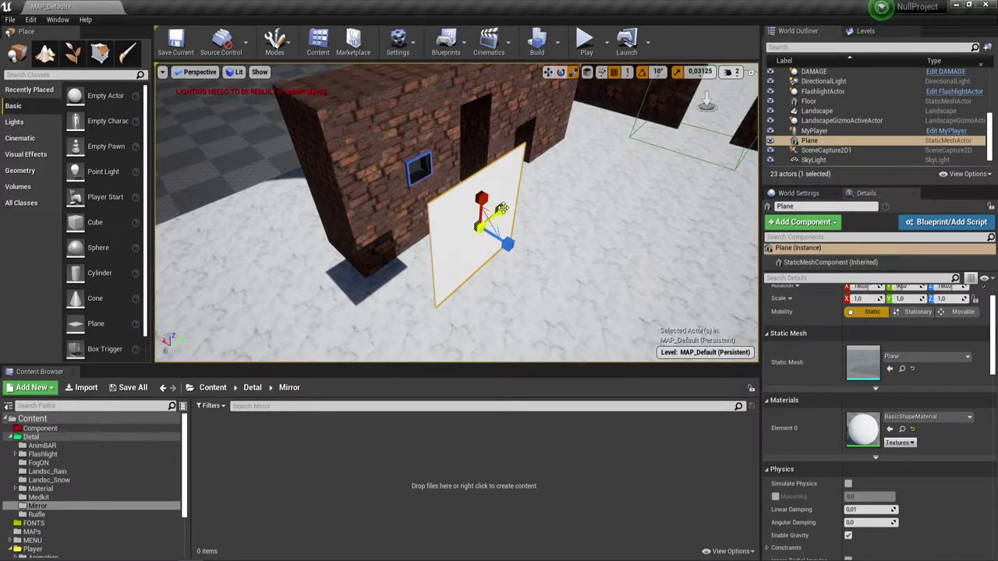
drag(499, 210, 496, 212)
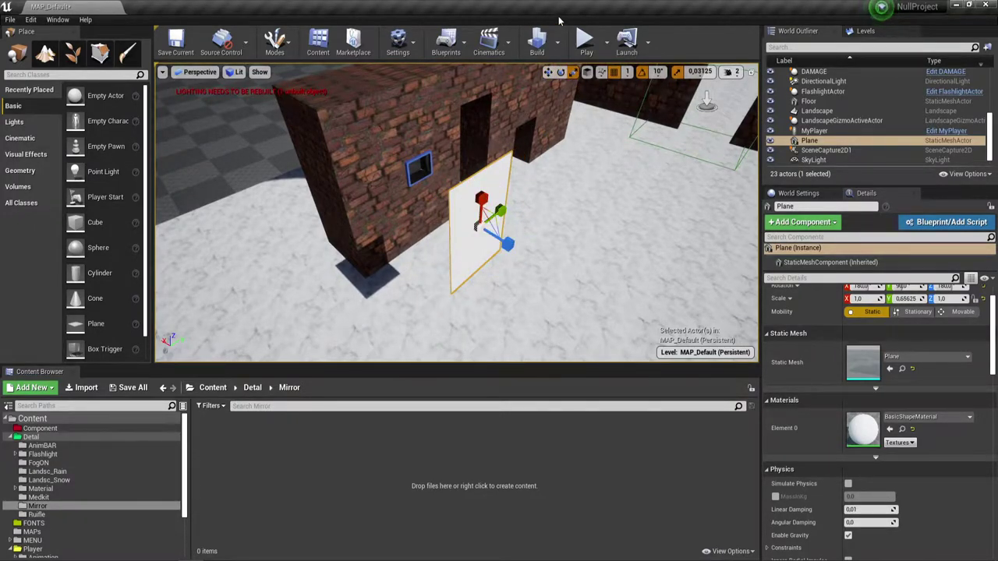
Move the plane onto the wall face so it covers the window opening
click(548, 71)
drag(466, 221, 379, 163)
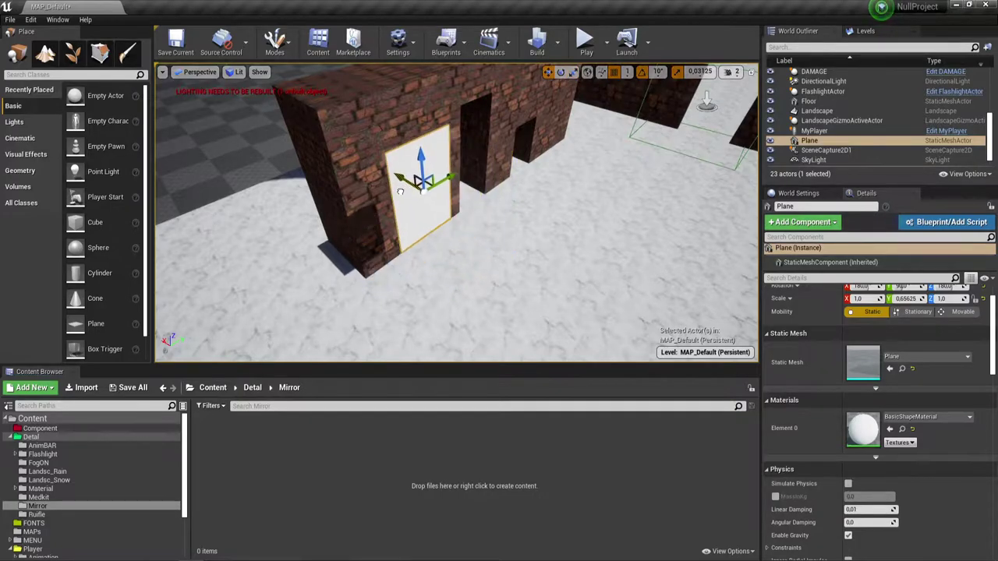
scroll(385, 168, up, 2)
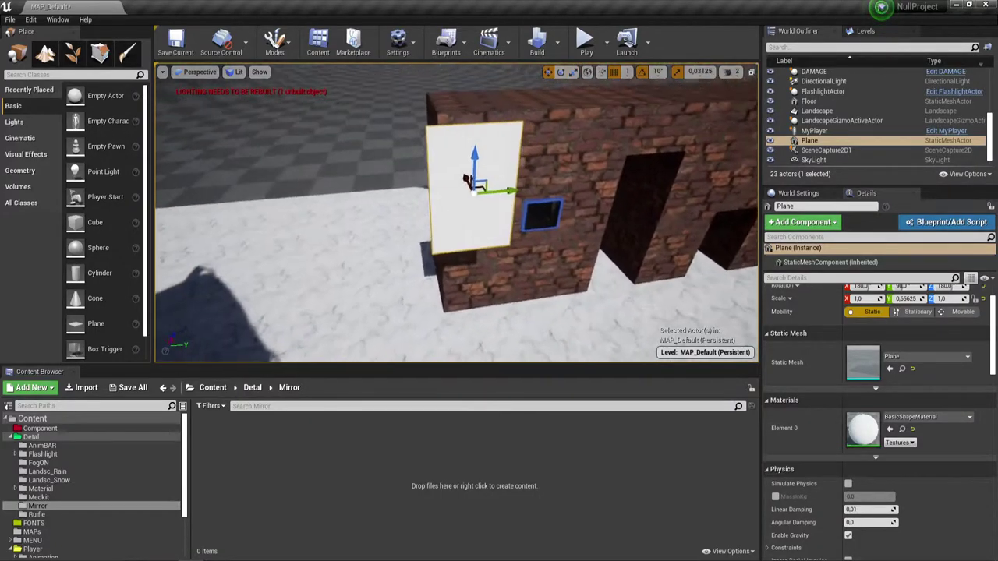
scroll(378, 175, up, 2)
scroll(366, 189, up, 1)
mouse_move(367, 207)
mouse_down()
mouse_move(516, 180)
mouse_move(482, 132)
mouse_up()
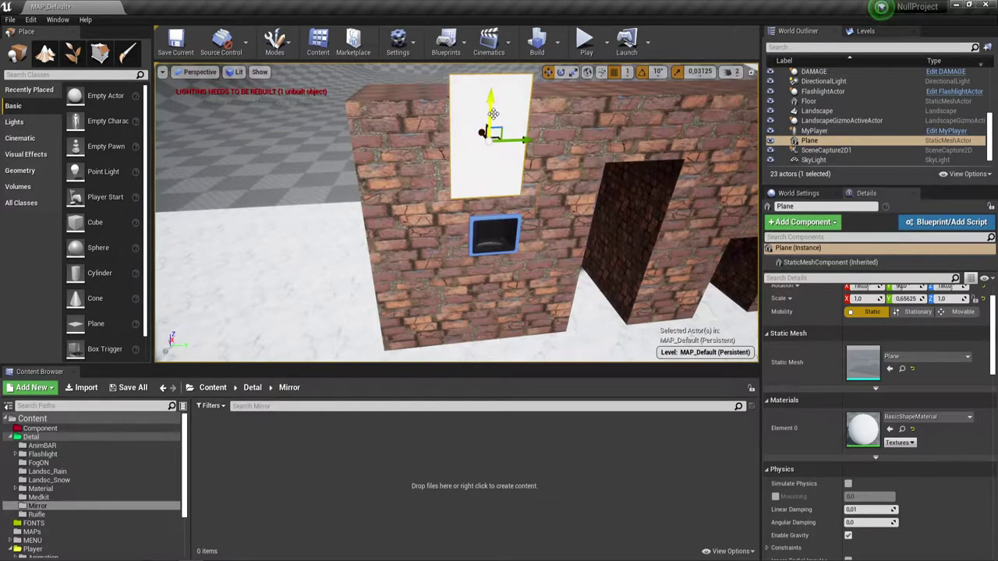
drag(489, 109, 497, 202)
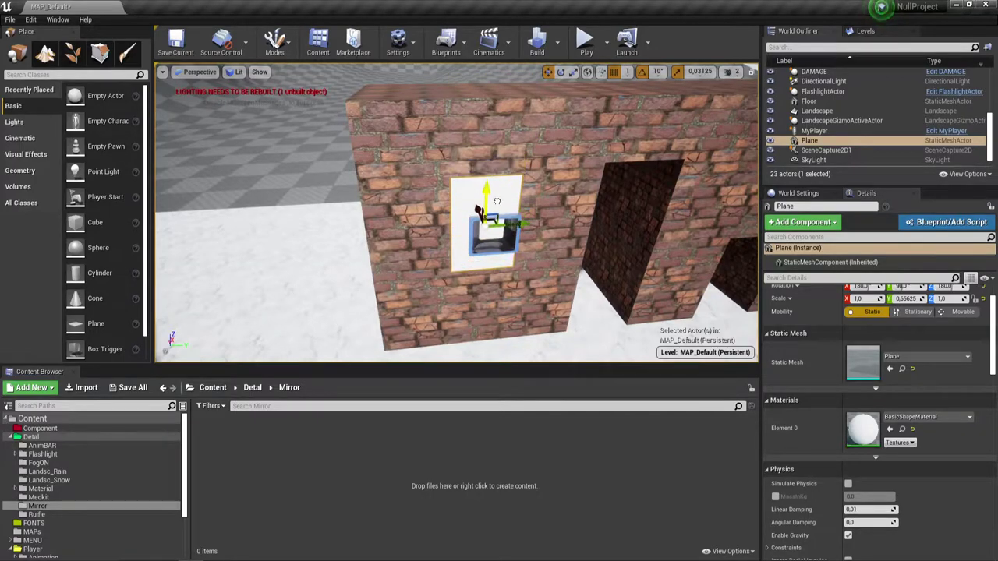
right_drag(496, 201, 496, 202)
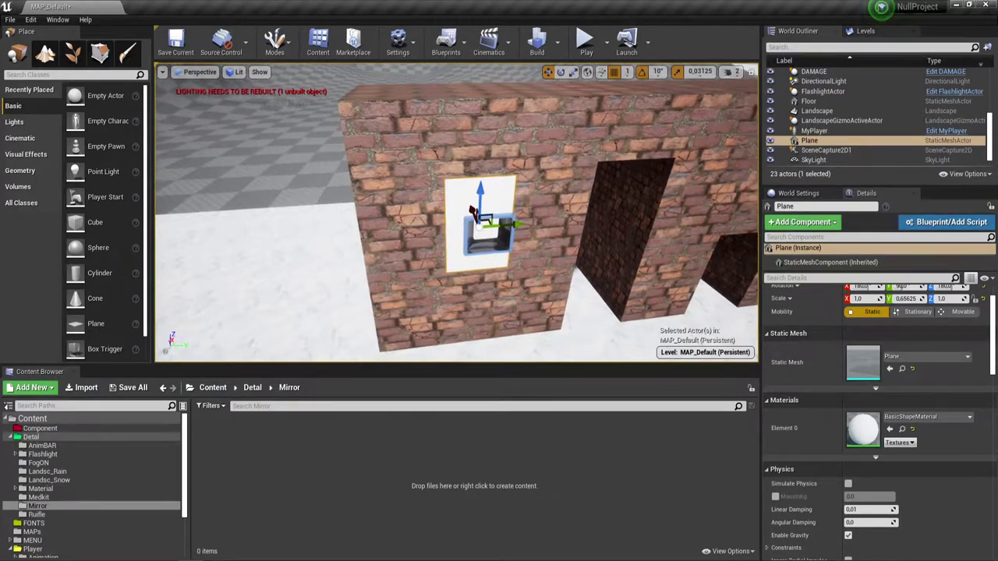
drag(504, 226, 502, 223)
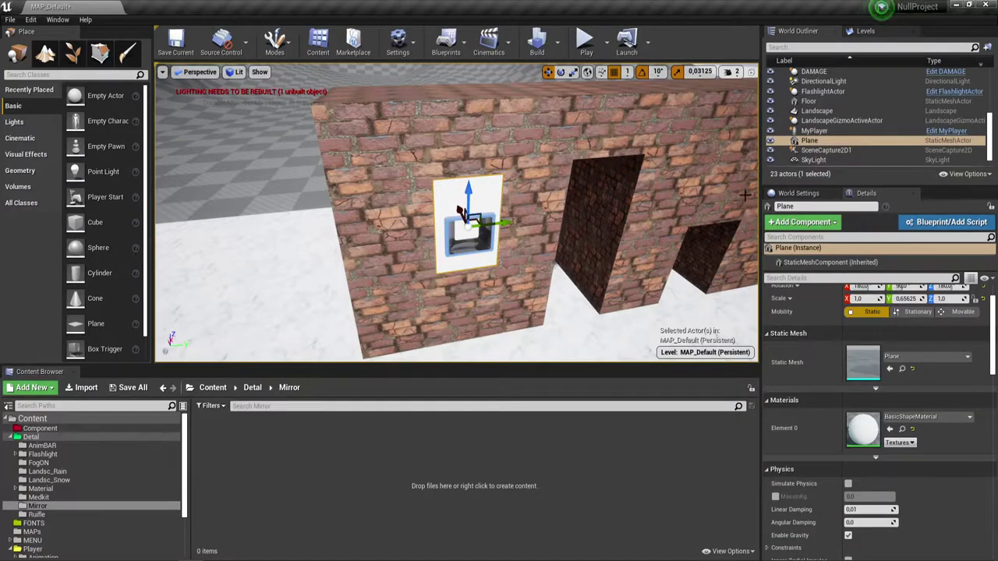
Enlarge the plane to 1.84375 × 1.28125
click(573, 72)
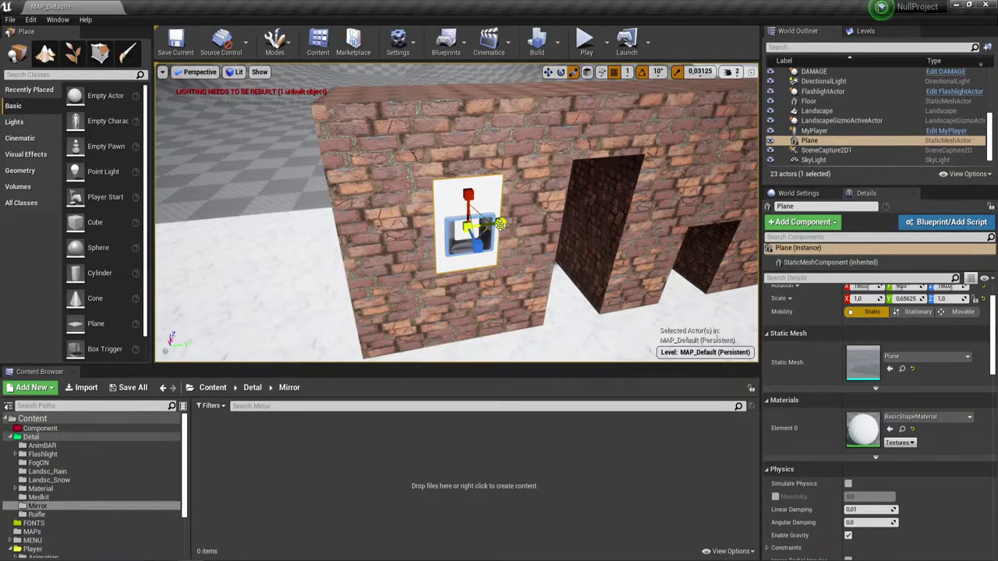
drag(499, 224, 514, 224)
drag(468, 198, 468, 167)
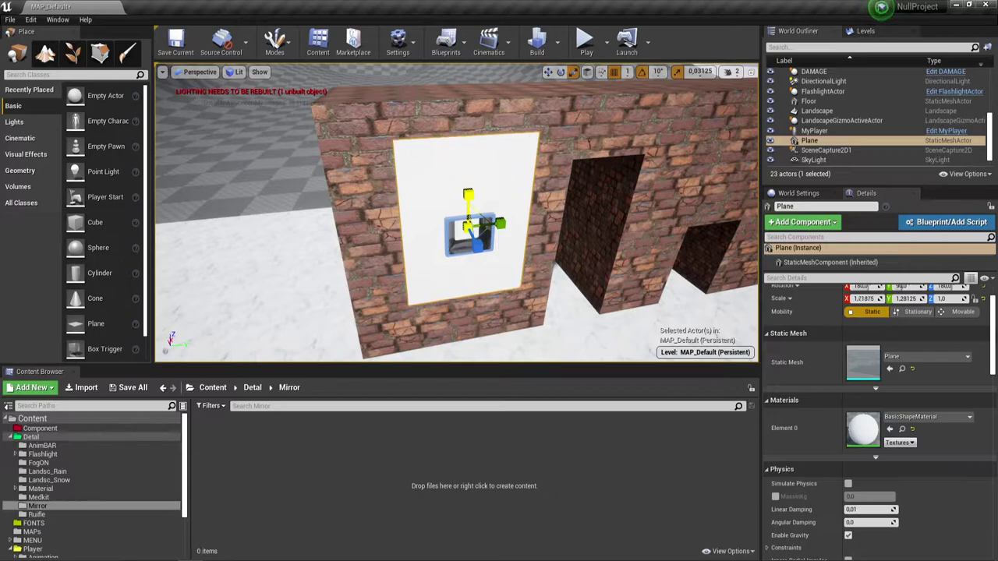
Reorient SceneCapture2D1 in the window toward the player character
click(449, 246)
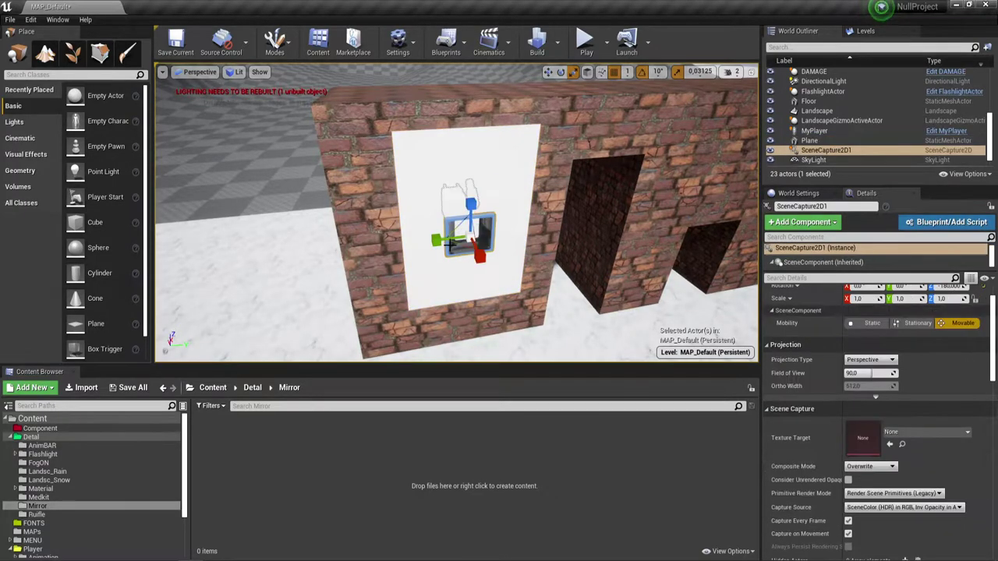
click(548, 72)
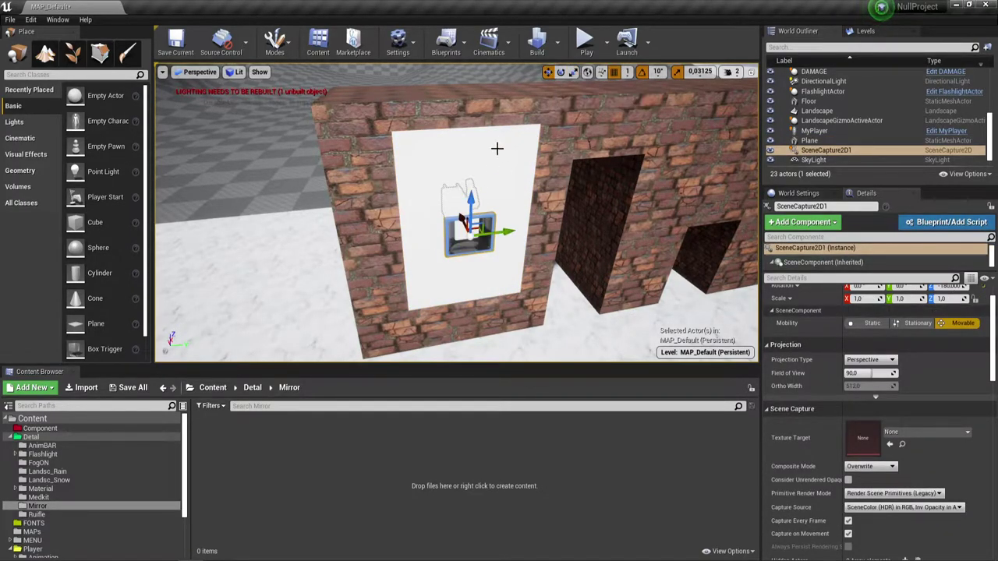
mouse_move(473, 202)
right_down()
mouse_move(545, 206)
mouse_move(599, 135)
right_up()
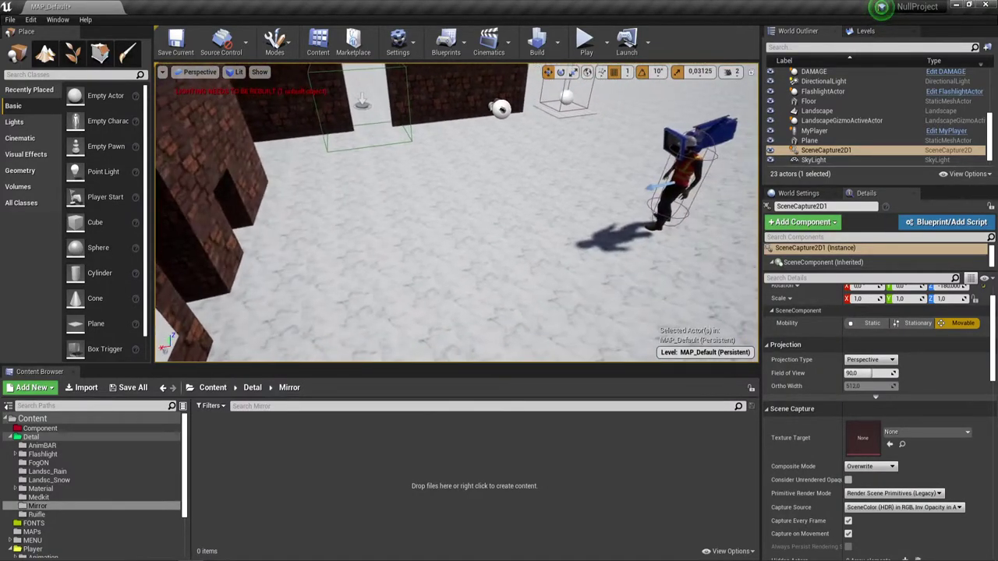
click(675, 178)
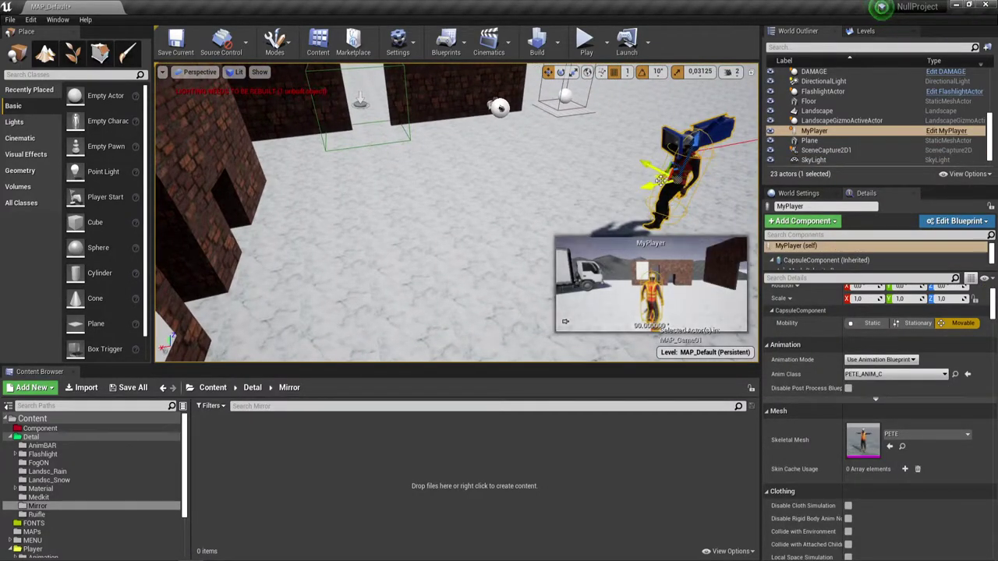
mouse_move(674, 178)
right_down()
mouse_move(545, 206)
mouse_move(499, 233)
mouse_move(270, 246)
right_up()
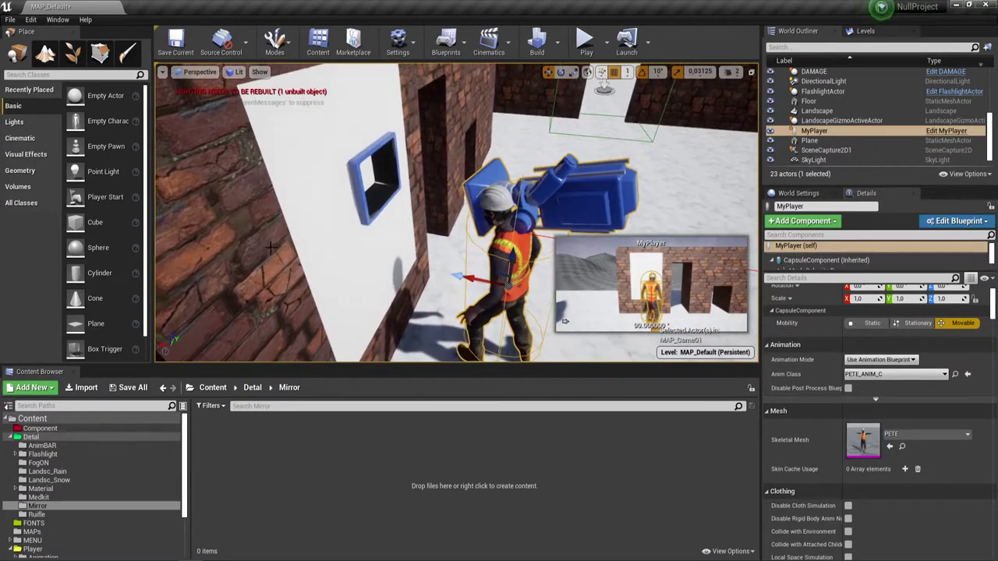
click(354, 173)
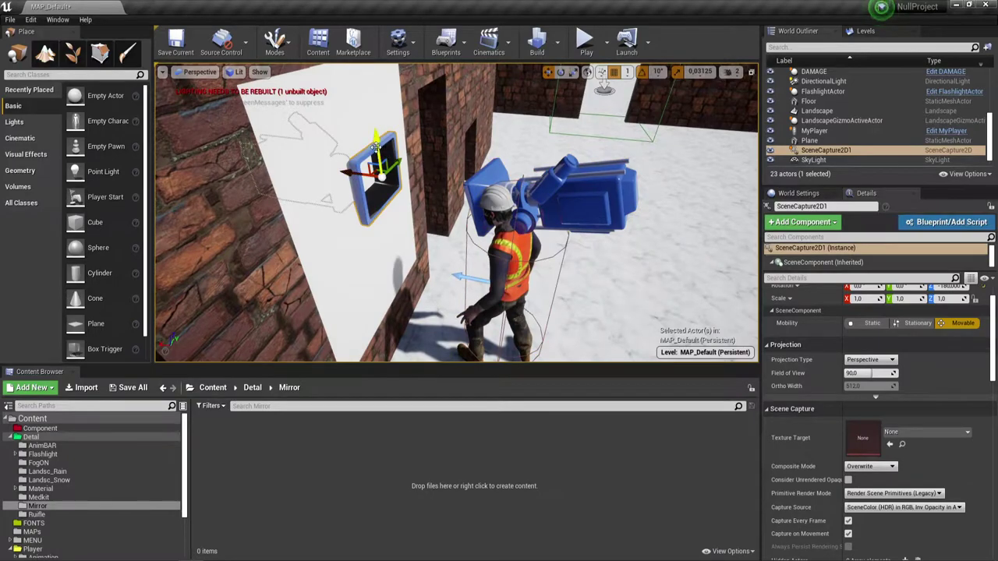
drag(374, 167, 382, 175)
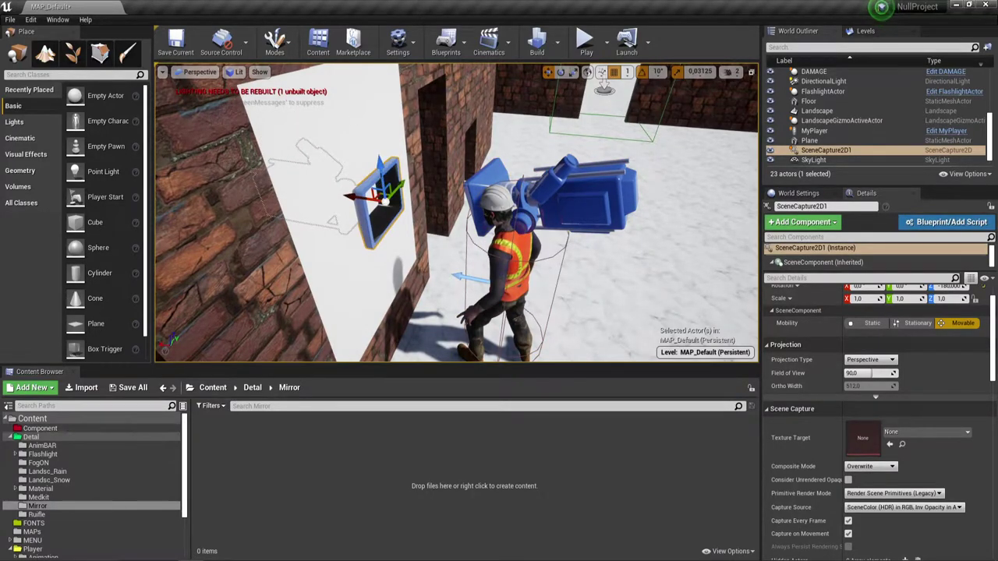
Lower the white plane on the wall around the scene capture
click(355, 117)
drag(363, 182, 369, 212)
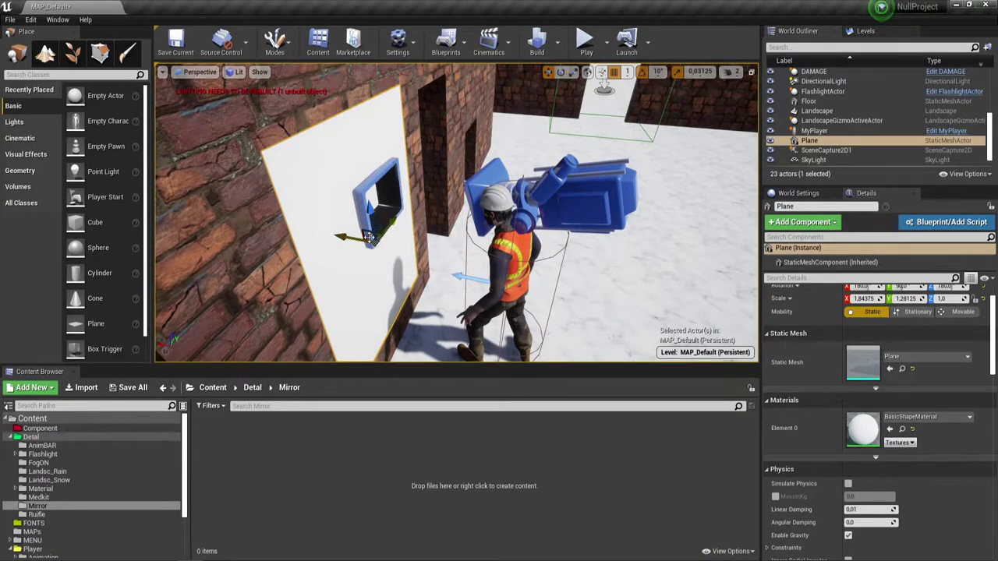
alt+drag(369, 236, 436, 226)
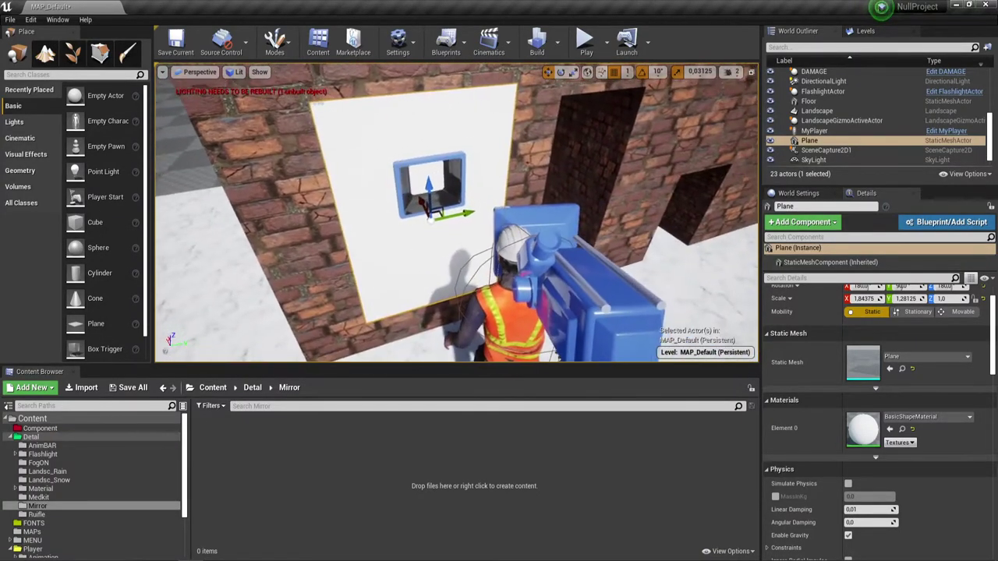
click(490, 264)
mouse_move(490, 263)
alt+mouse_down()
mouse_move(408, 273)
mouse_move(671, 343)
alt+mouse_up()
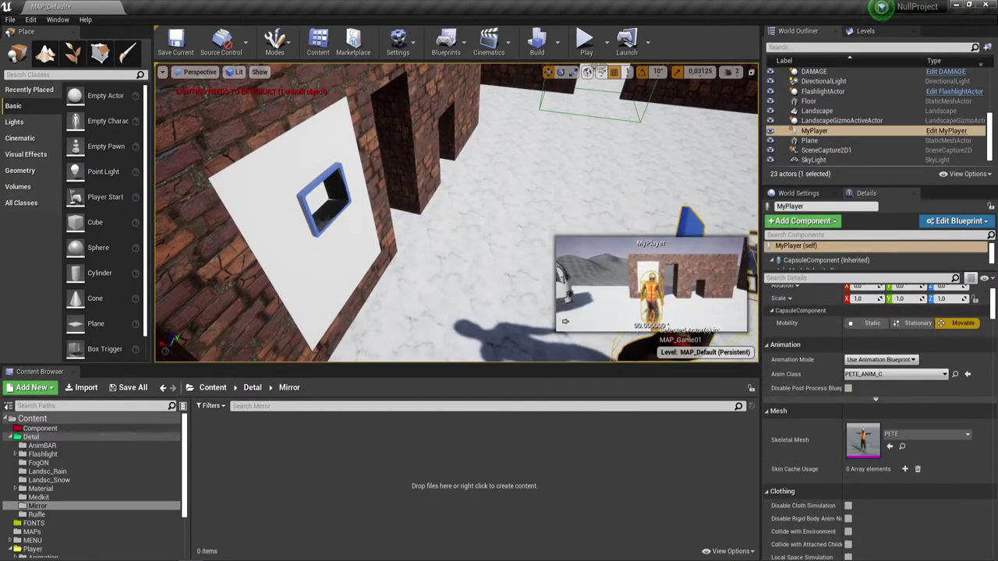
alt+drag(503, 251, 525, 184)
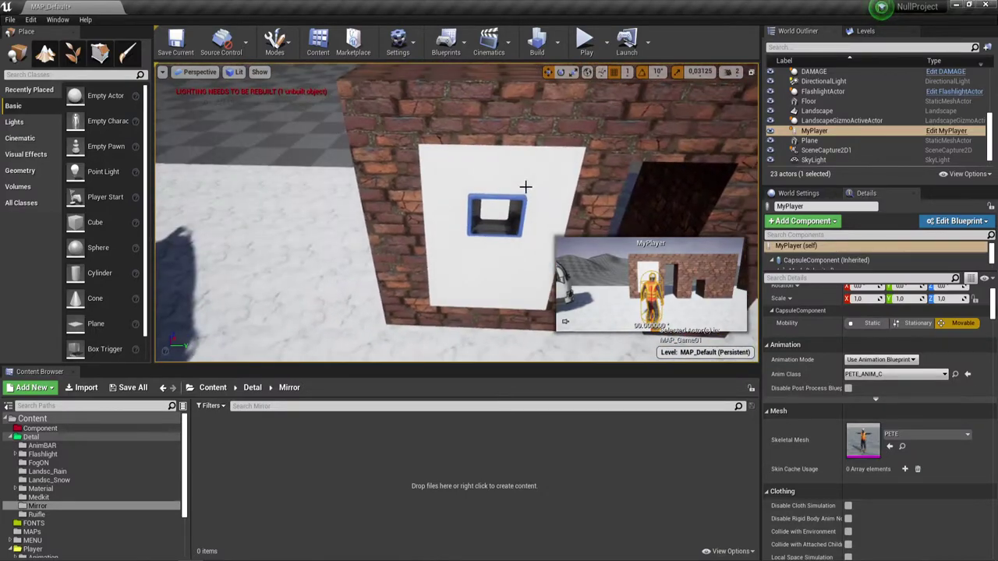
click(526, 204)
Slide the plane and SceneCapture2D1 together along Y, leaving the capture at -3205, -185, 261
ctrl+click(518, 195)
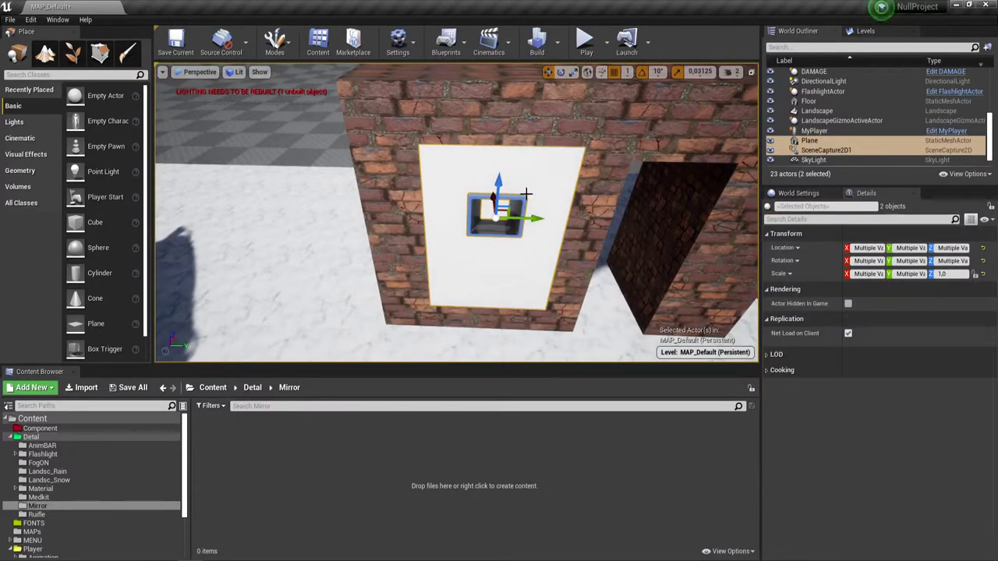
mouse_move(534, 207)
mouse_down()
mouse_move(471, 224)
mouse_move(452, 219)
mouse_up()
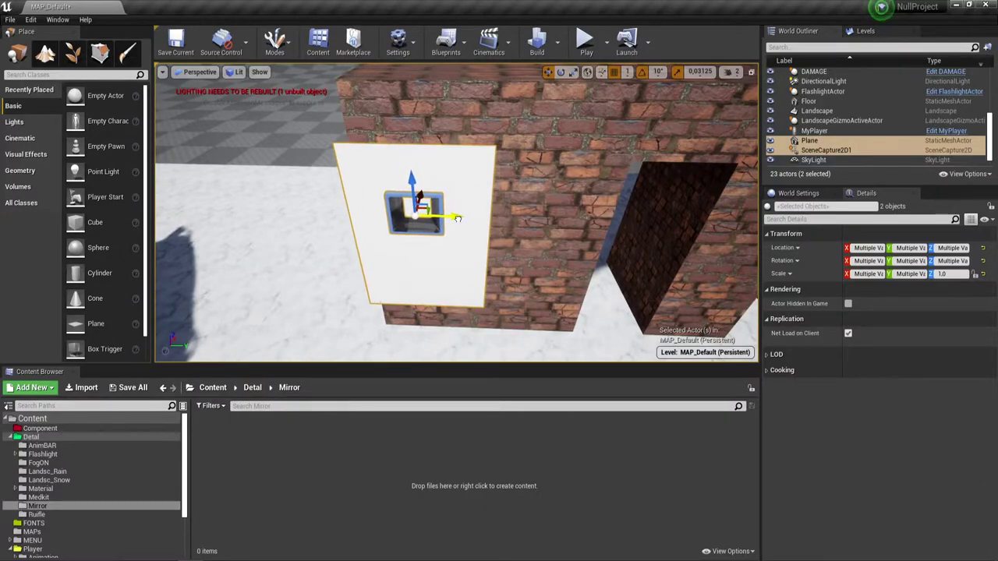
right_drag(453, 219, 474, 226)
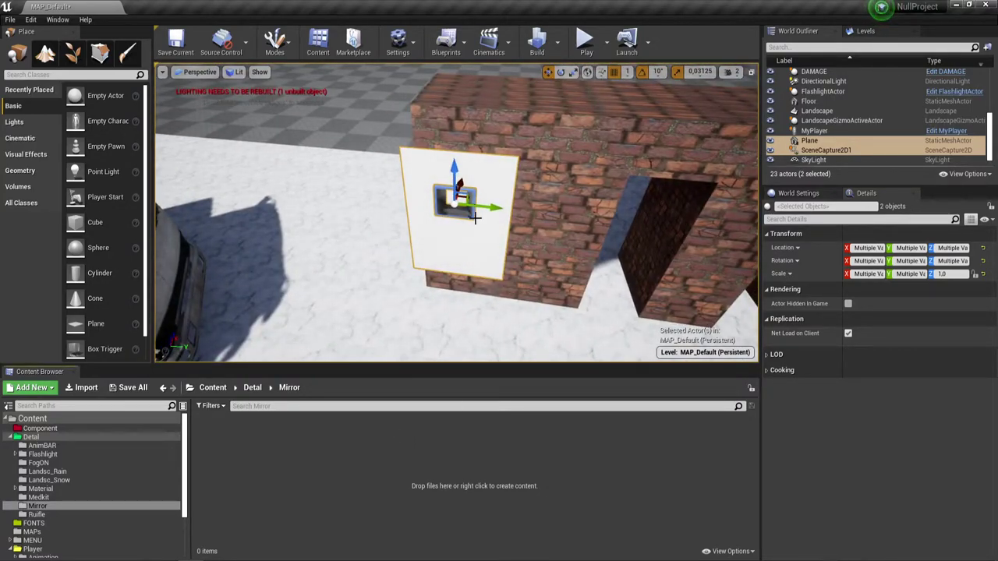
click(474, 218)
click(440, 191)
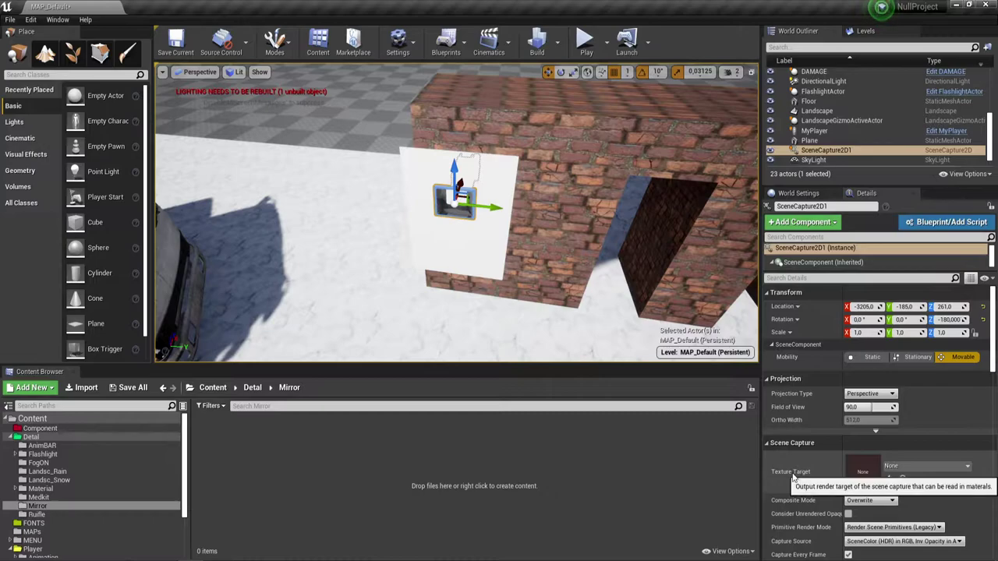
Create a MirrorRender render target in Detal/Mirror as SceneCapture2D1's Texture Target
click(965, 466)
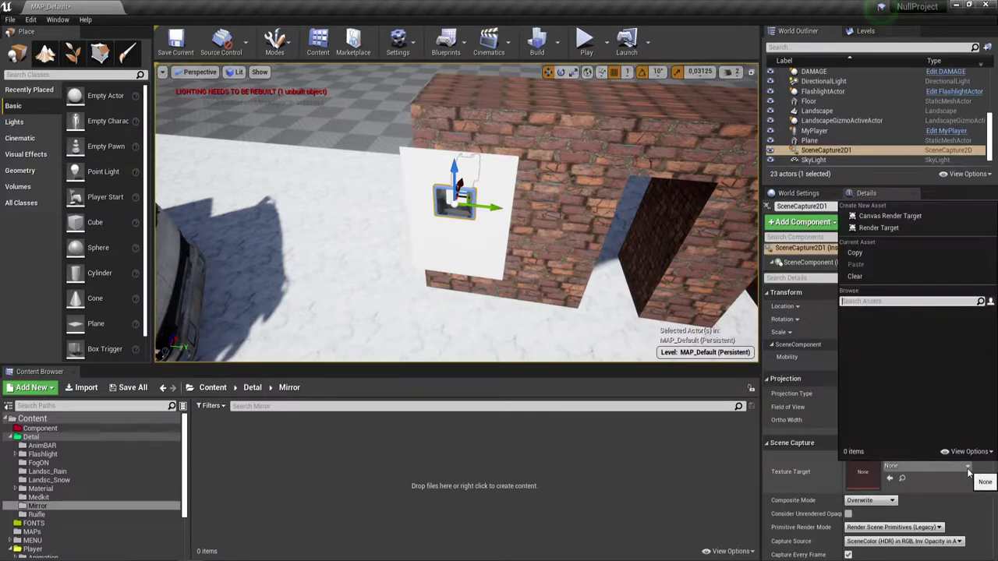
click(881, 228)
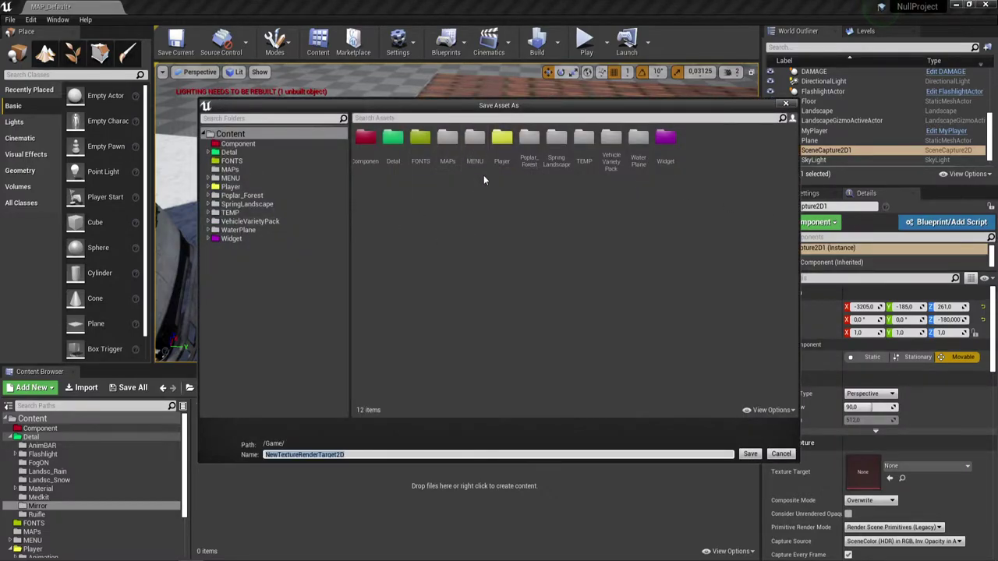
double_click(403, 145)
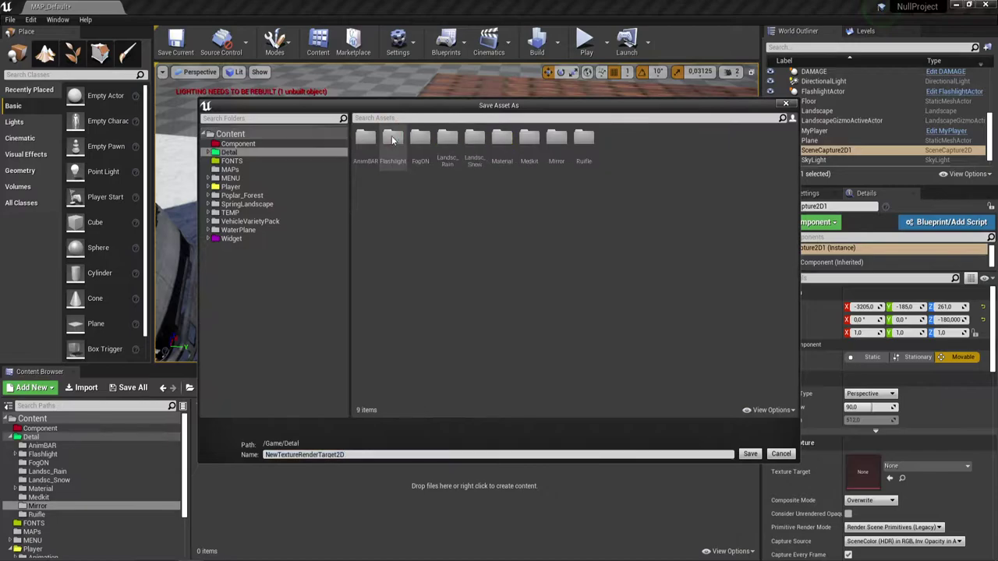
double_click(557, 138)
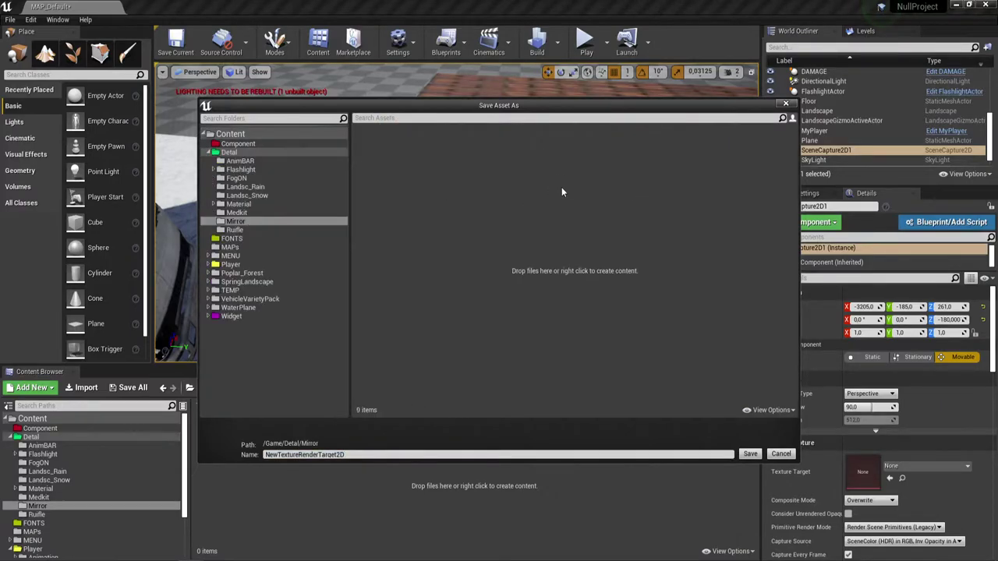
click(358, 458)
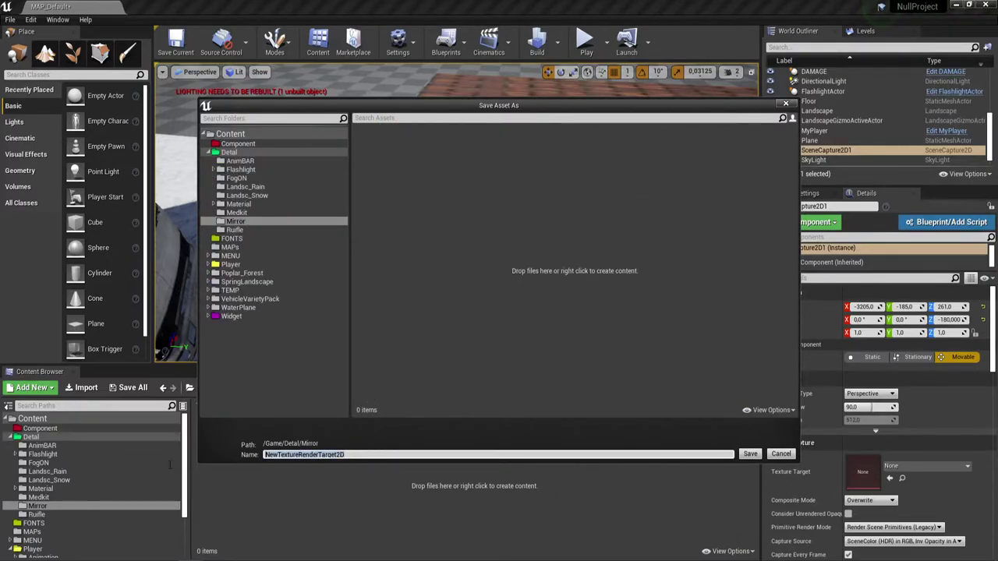
key(BackSpace)
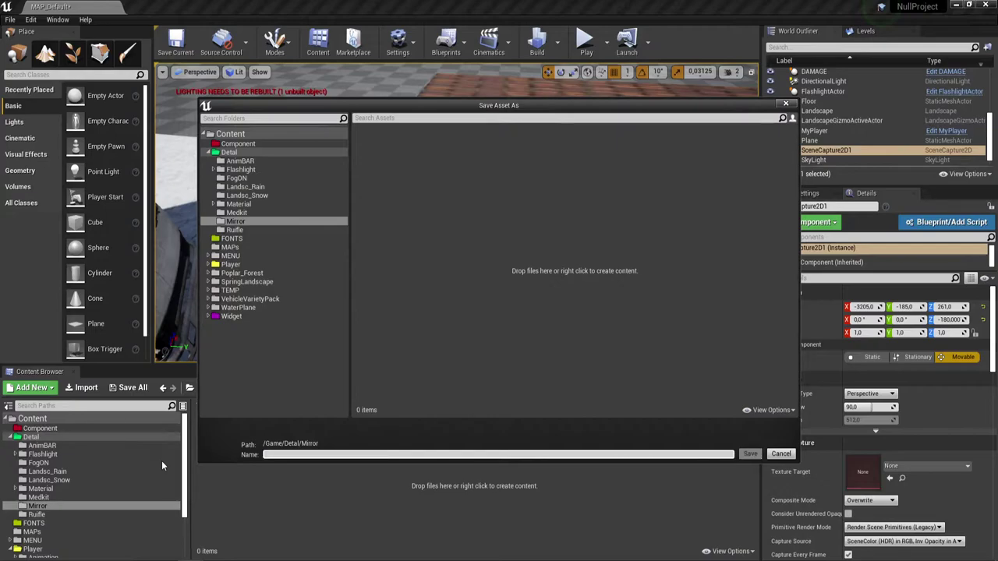
text(Mi)
text(rror)
text(Ren)
text(der)
click(759, 456)
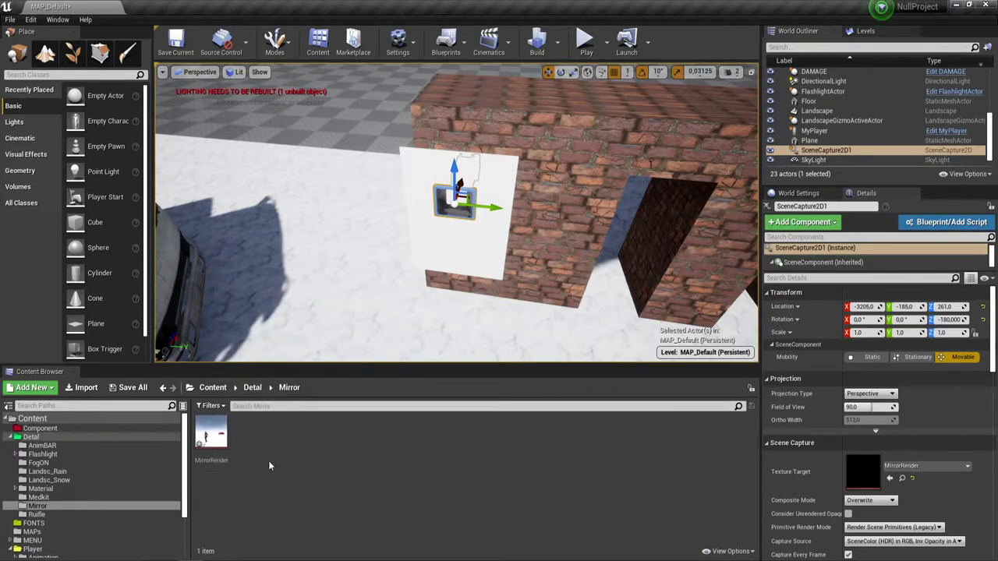
Create MirrorRender_Mat from the MirrorRender render target, then select the white wall plane
right_click(211, 435)
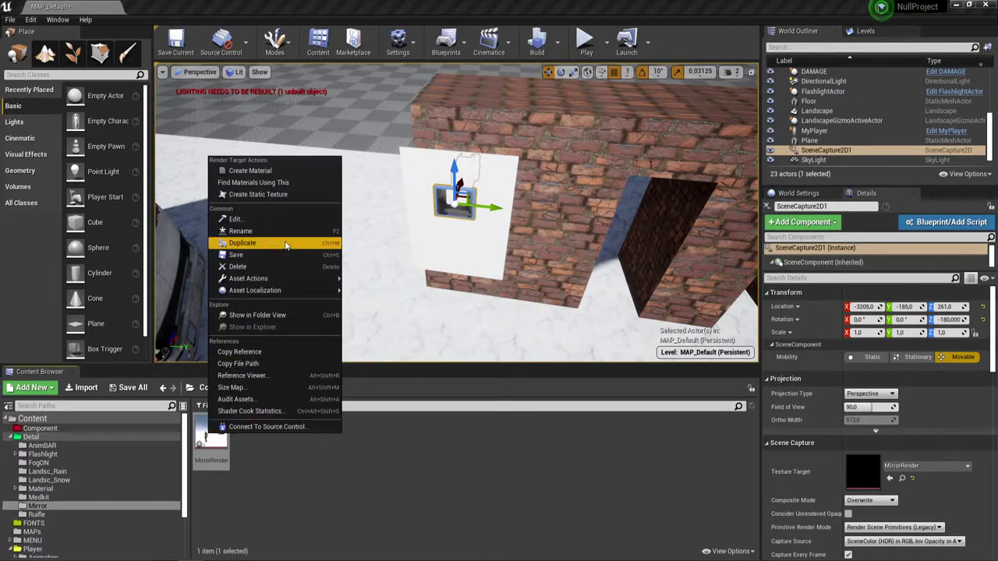
click(255, 172)
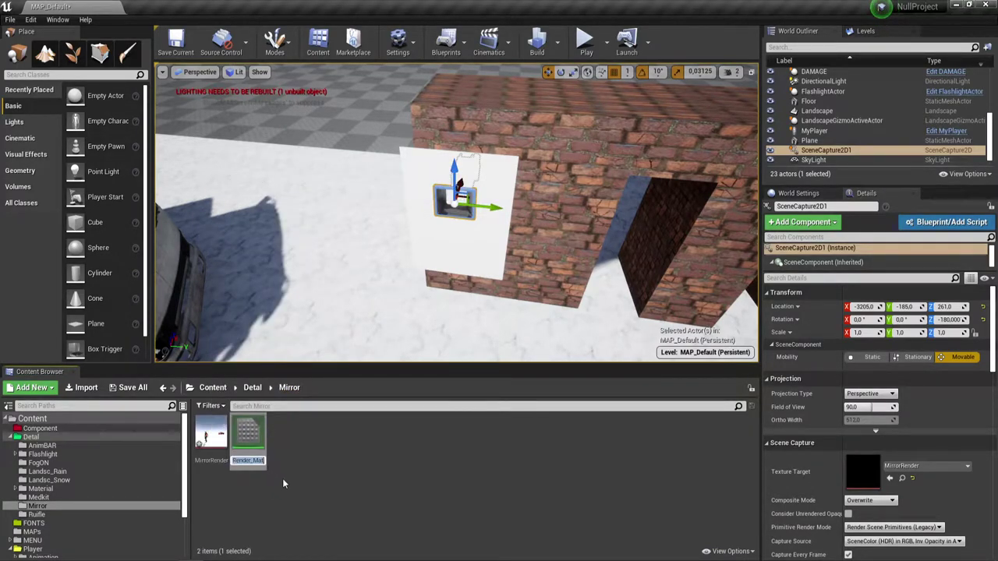
key(Return)
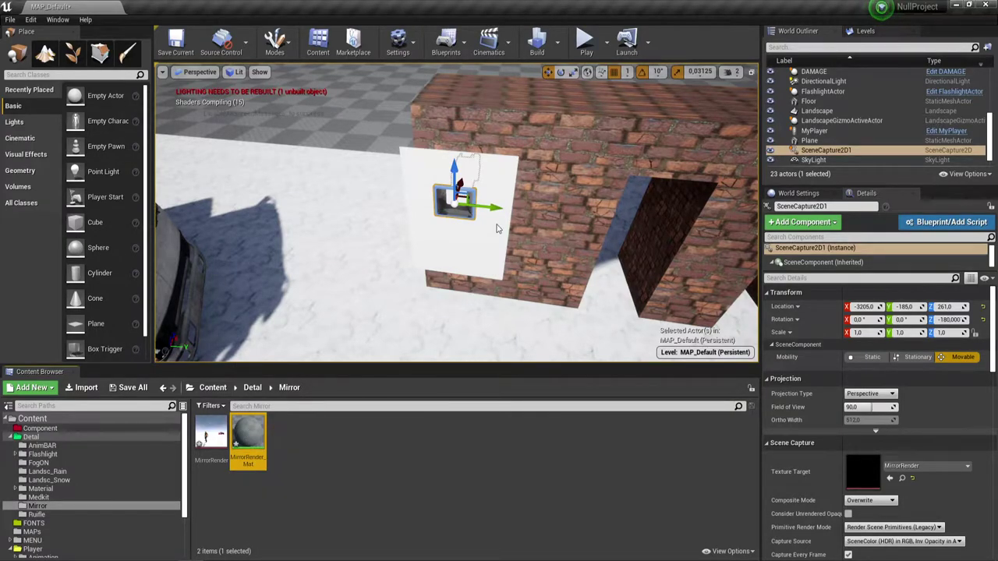
click(491, 230)
click(459, 246)
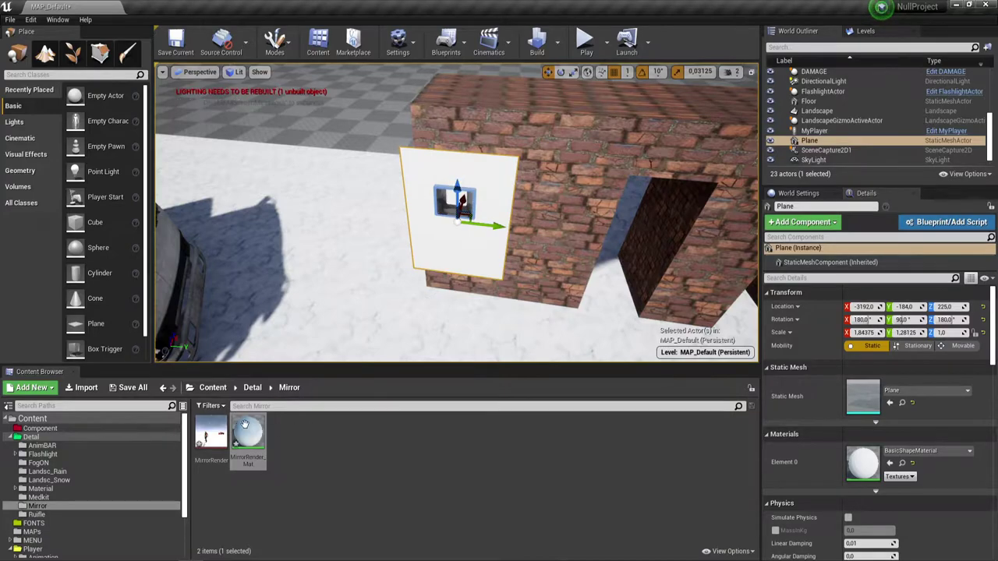
Apply MirrorRender_Mat to the plane, rotate it 90° upright, and scale it to 1.5625 × 2.125
click(889, 462)
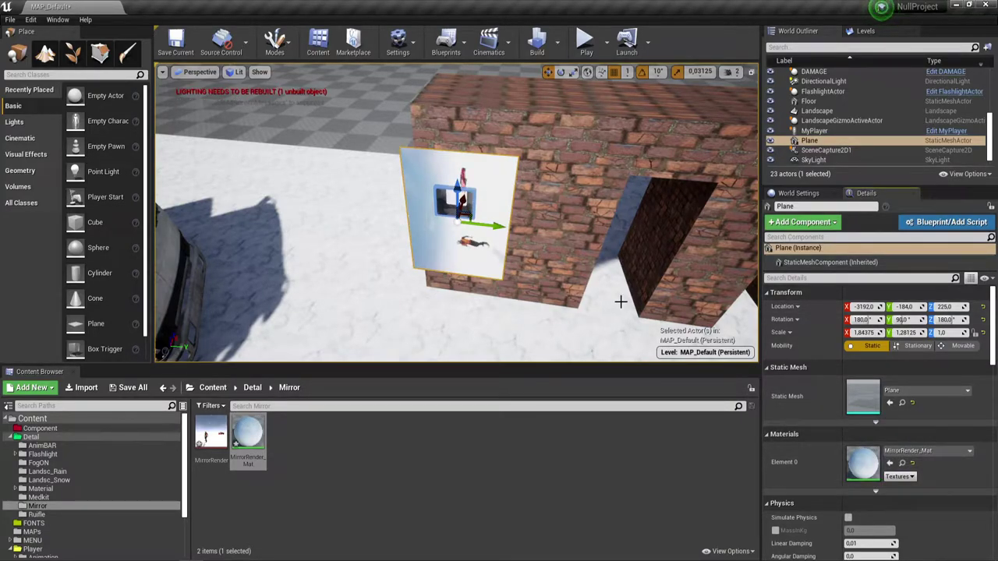
click(561, 72)
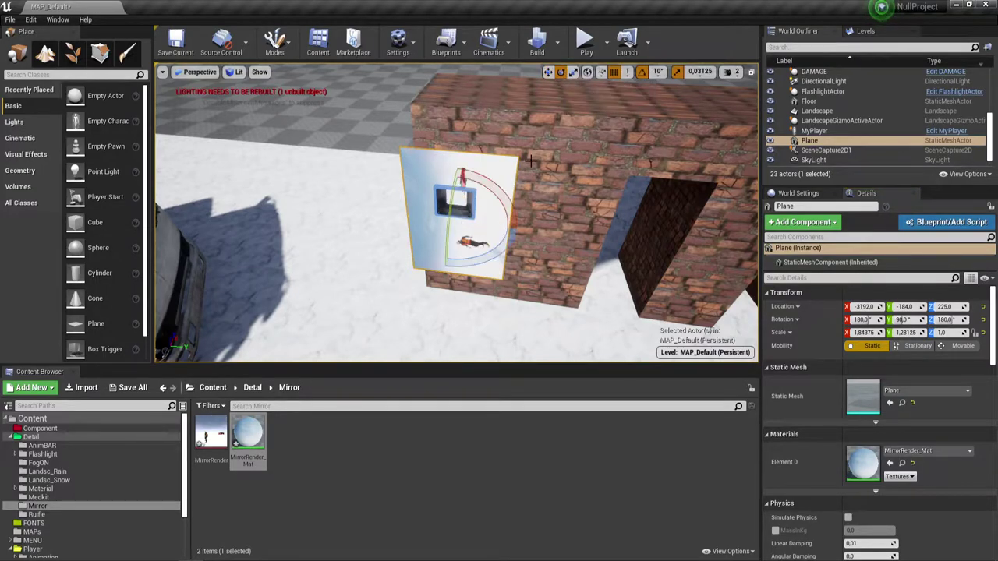
drag(479, 182, 511, 231)
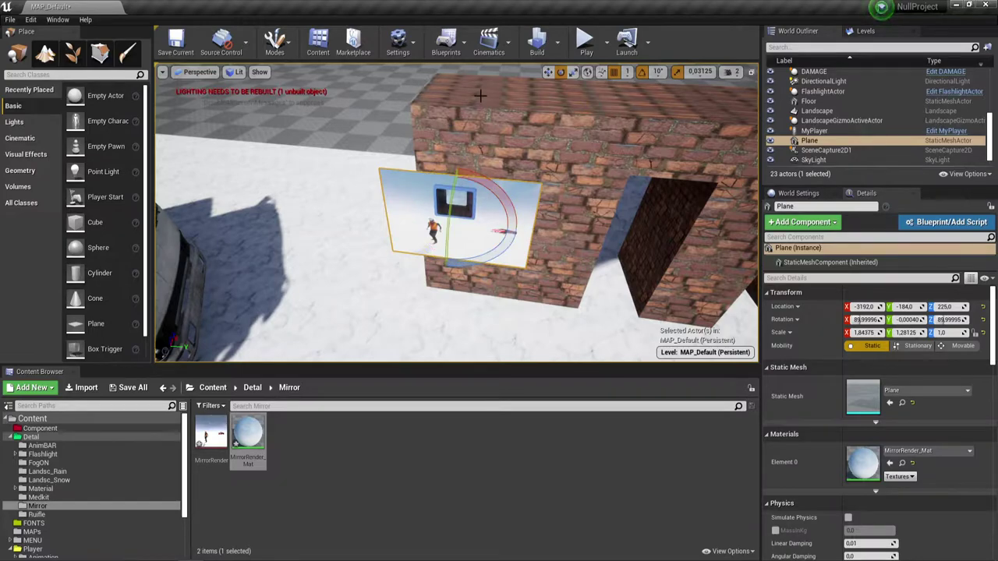
click(572, 71)
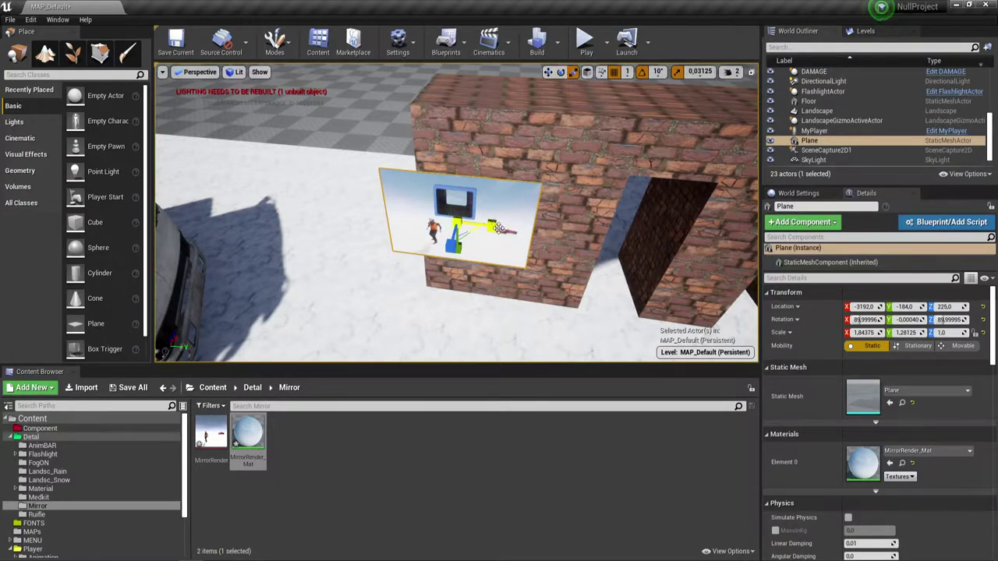
mouse_move(493, 226)
mouse_down()
mouse_move(480, 227)
mouse_move(460, 261)
mouse_up()
drag(480, 226, 500, 230)
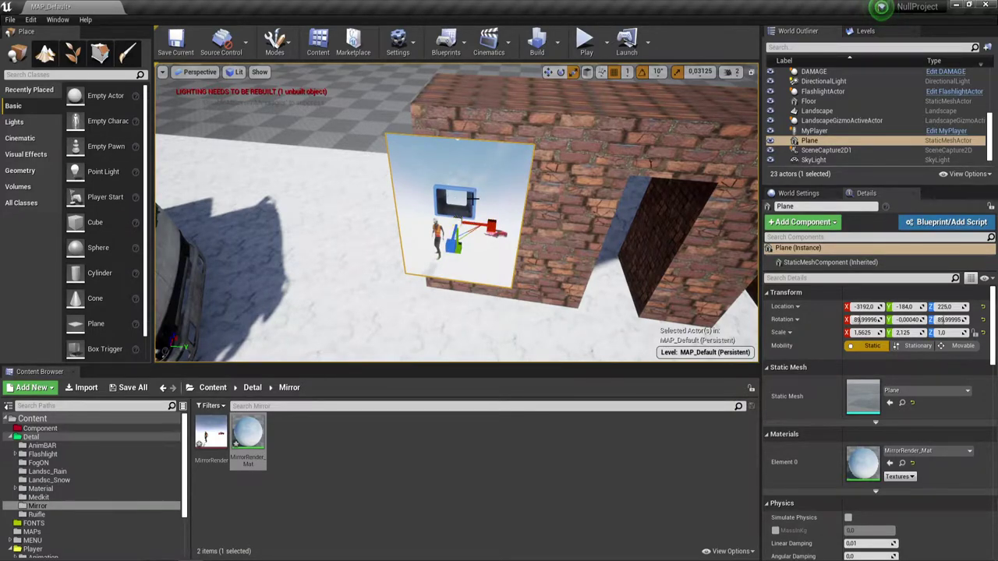
Play the level, walk the character to and from the mirror, then stop with Esc
click(586, 40)
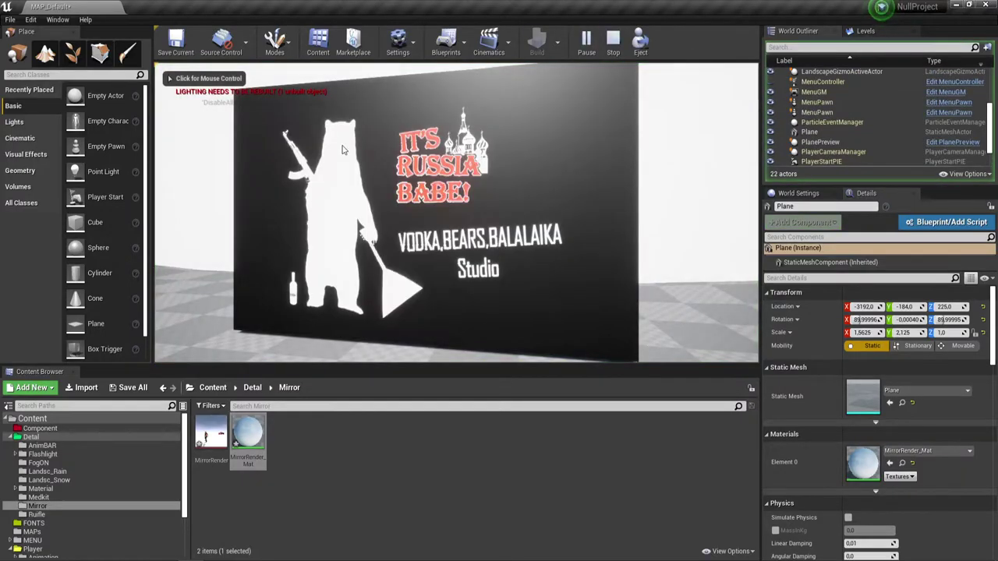
click(297, 117)
key(w)
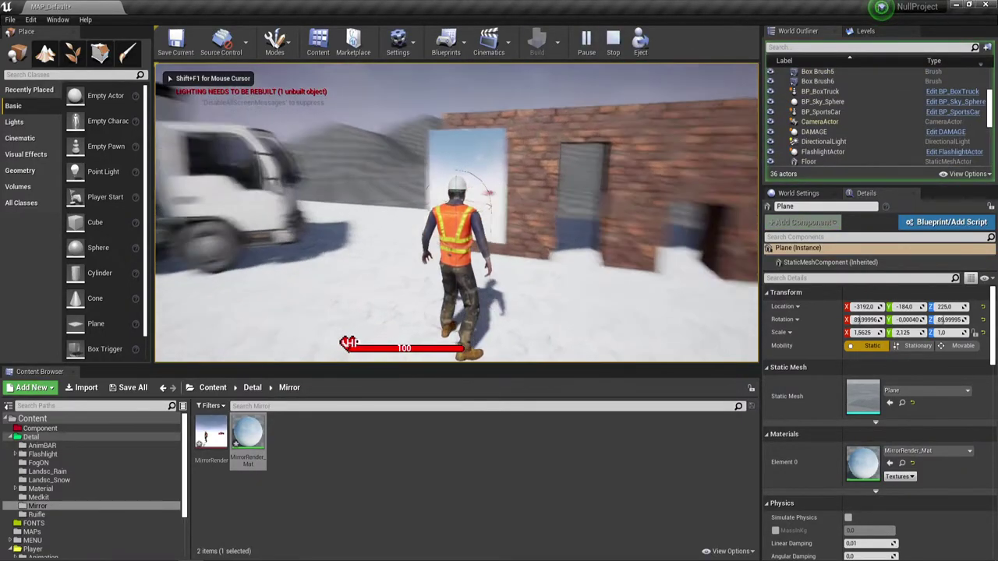
key(w)
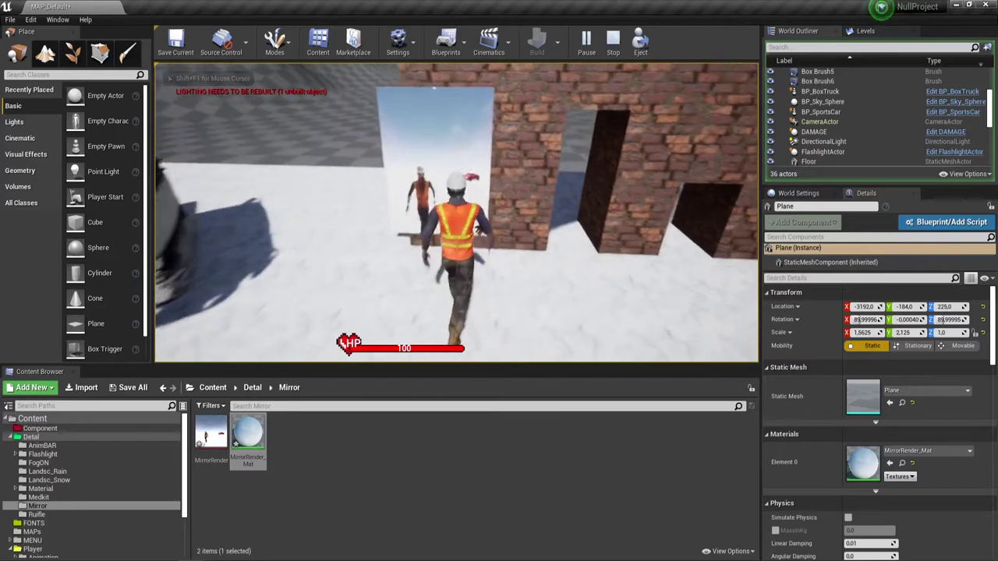
key(w)
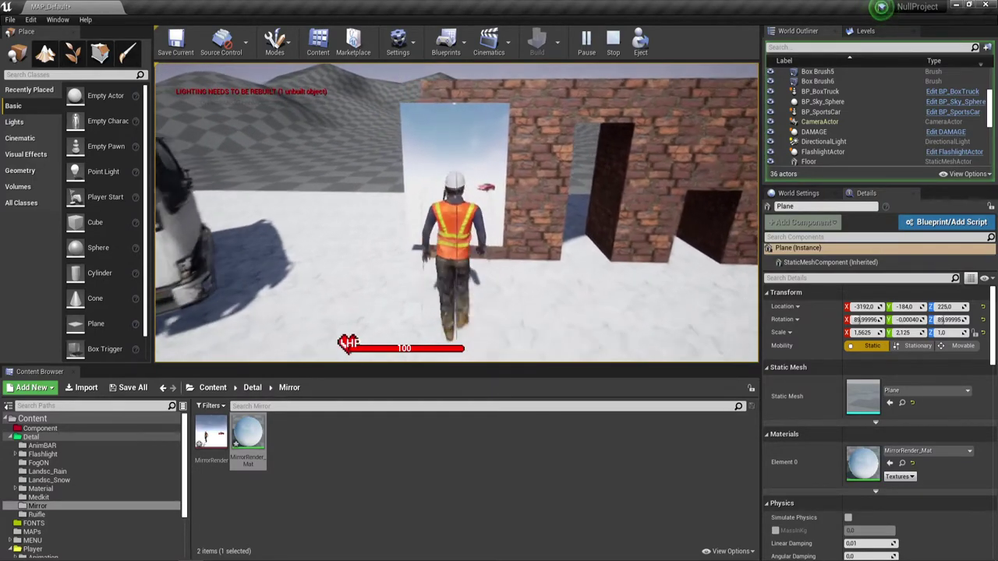
key(s)
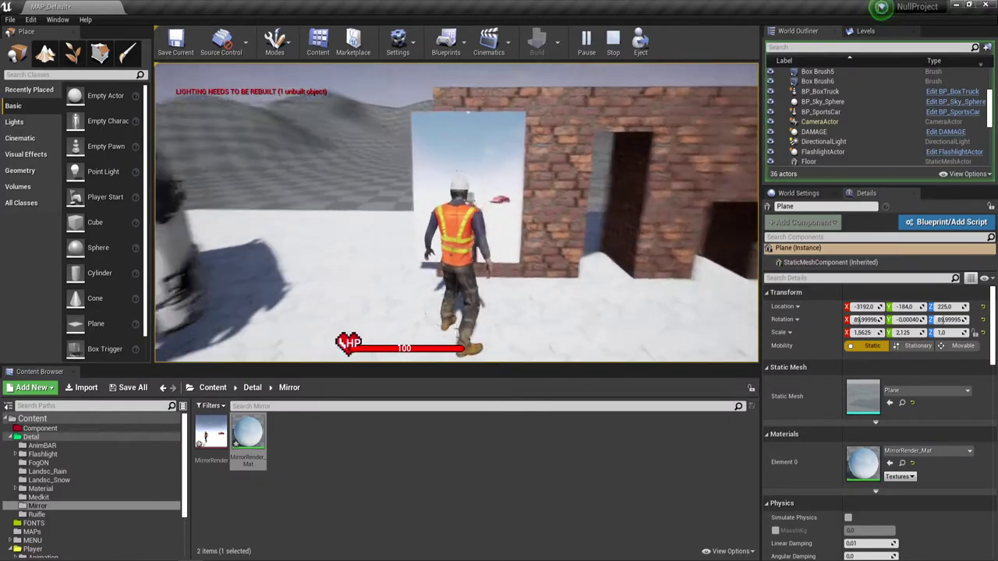
key(w)
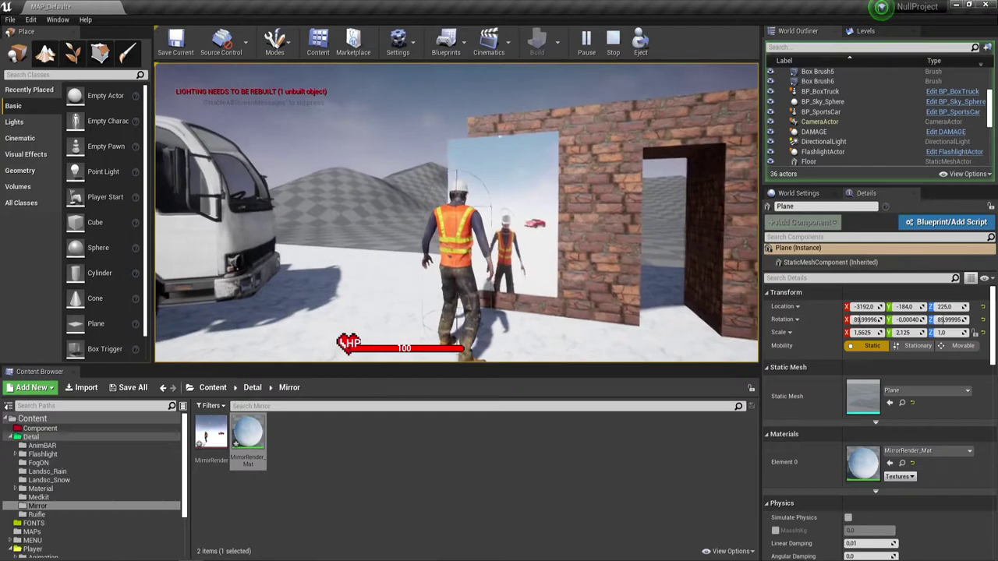
key(s)
key(w)
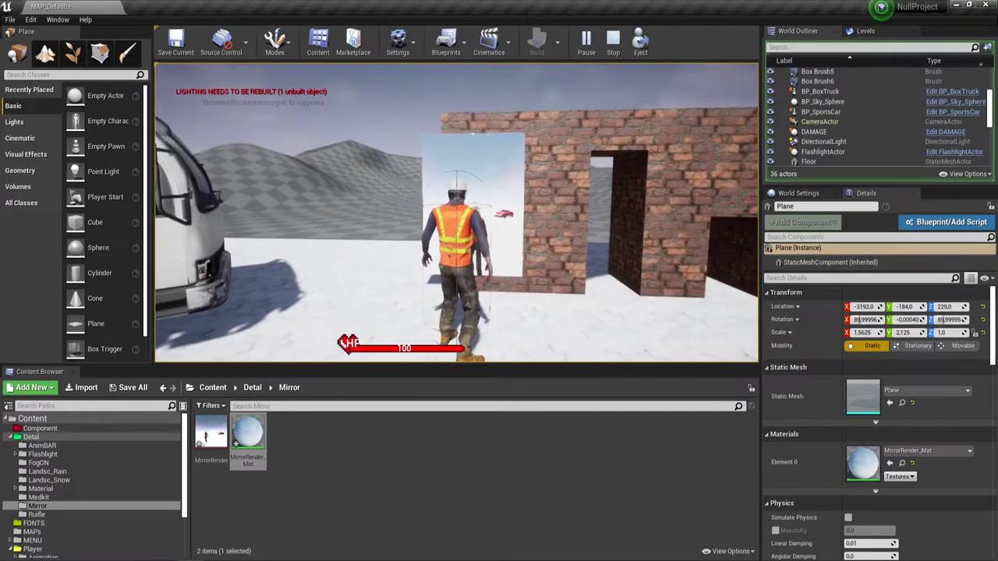
key(w)
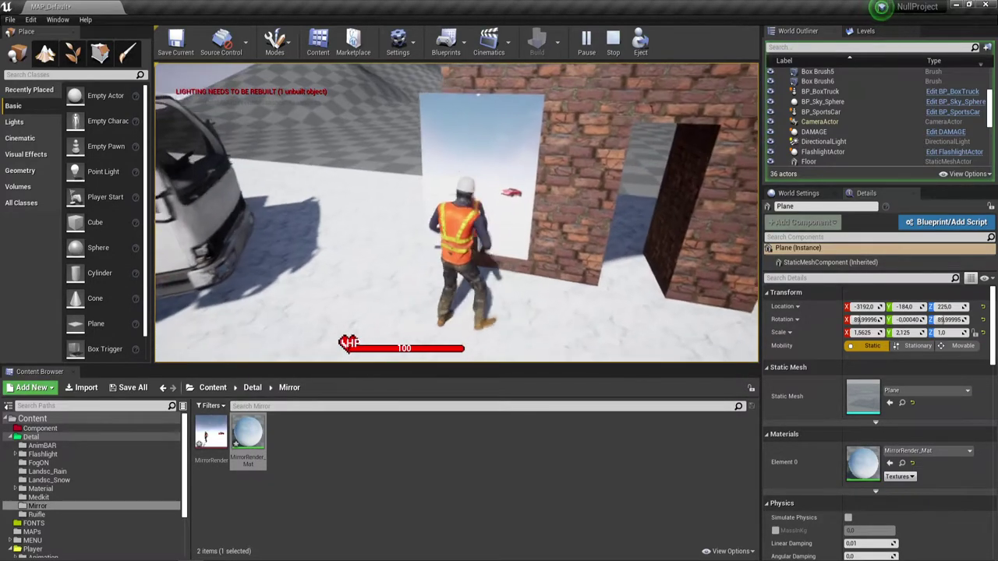
key(w)
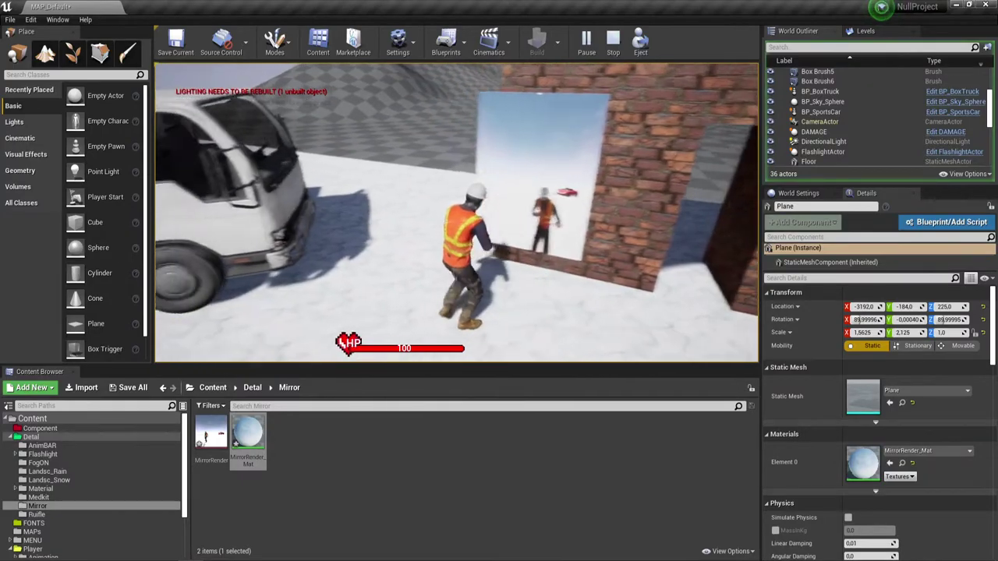
key(w)
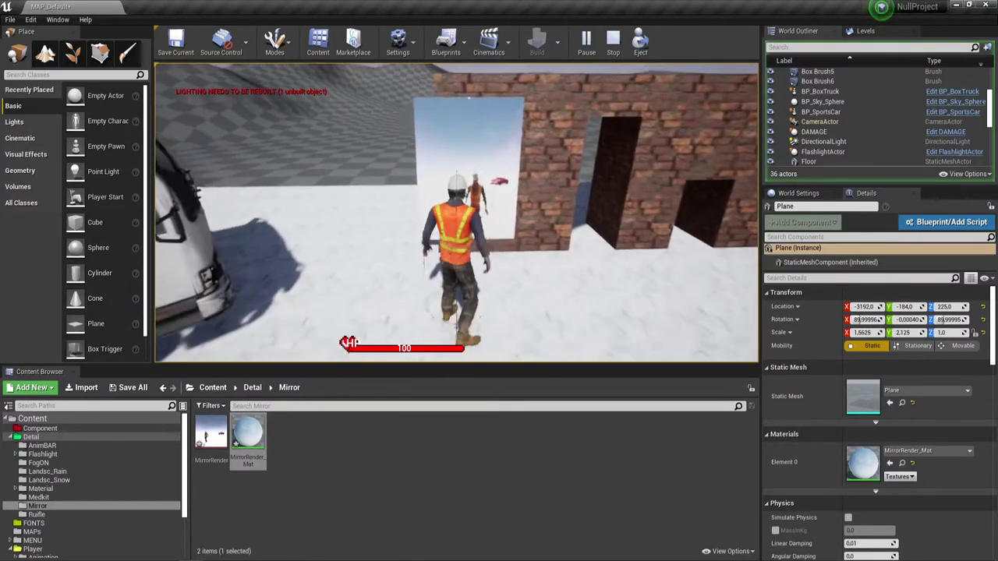
key(s)
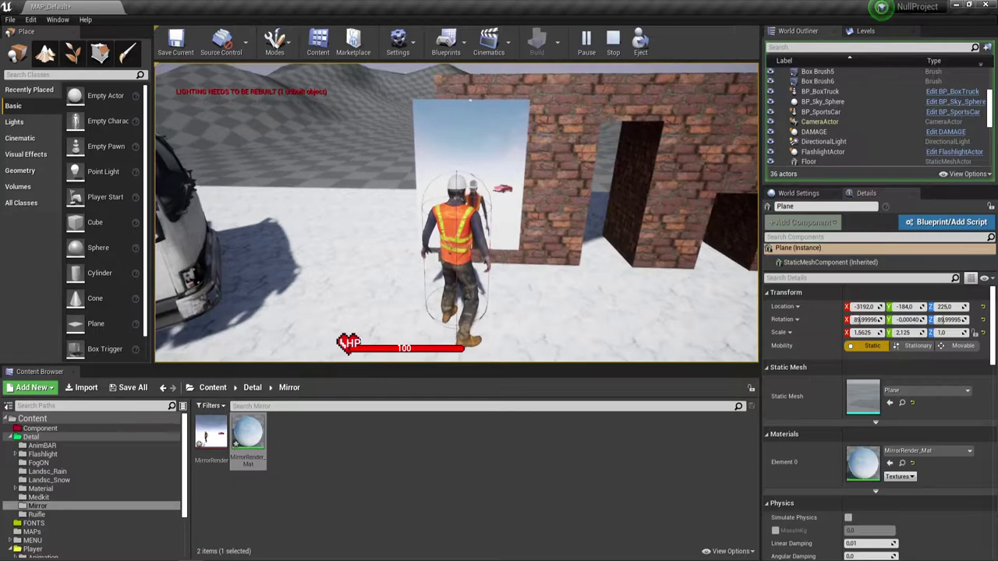
key(w)
key(w)
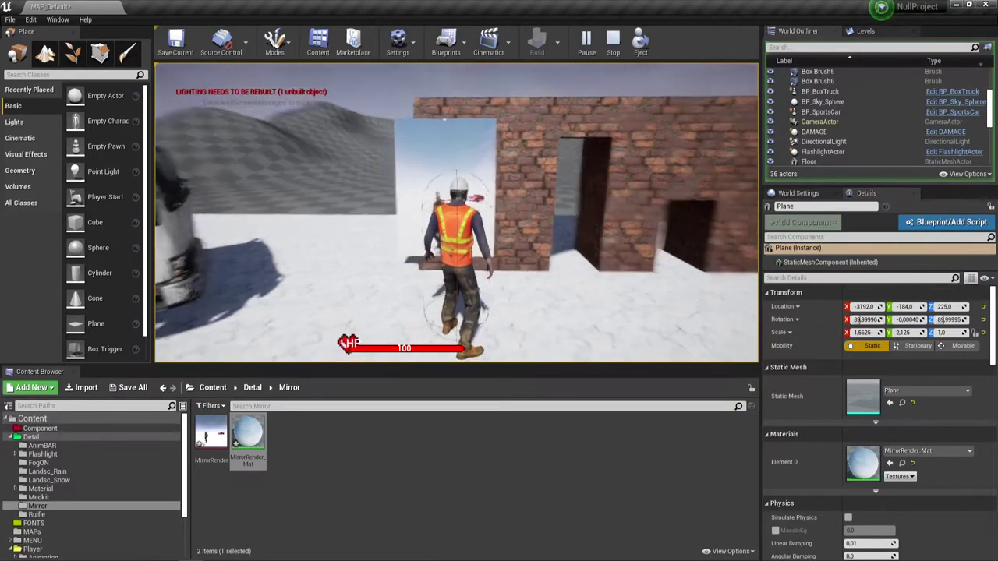
key(w)
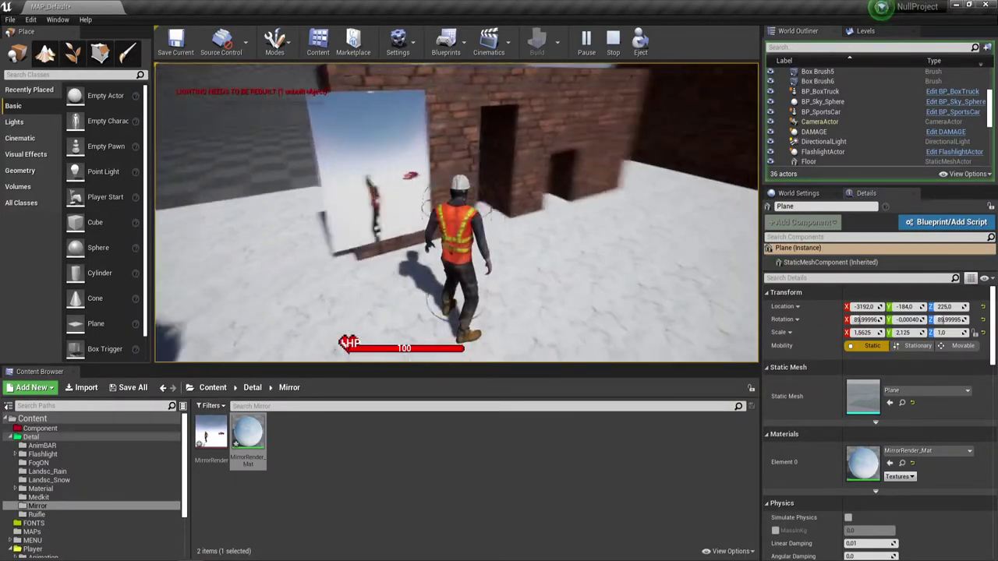
key(w)
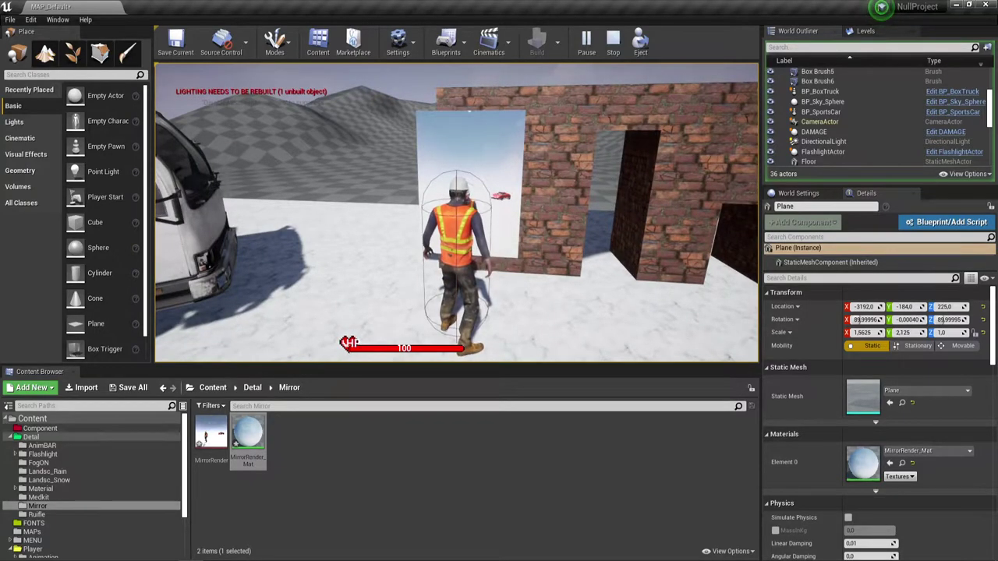
key(s)
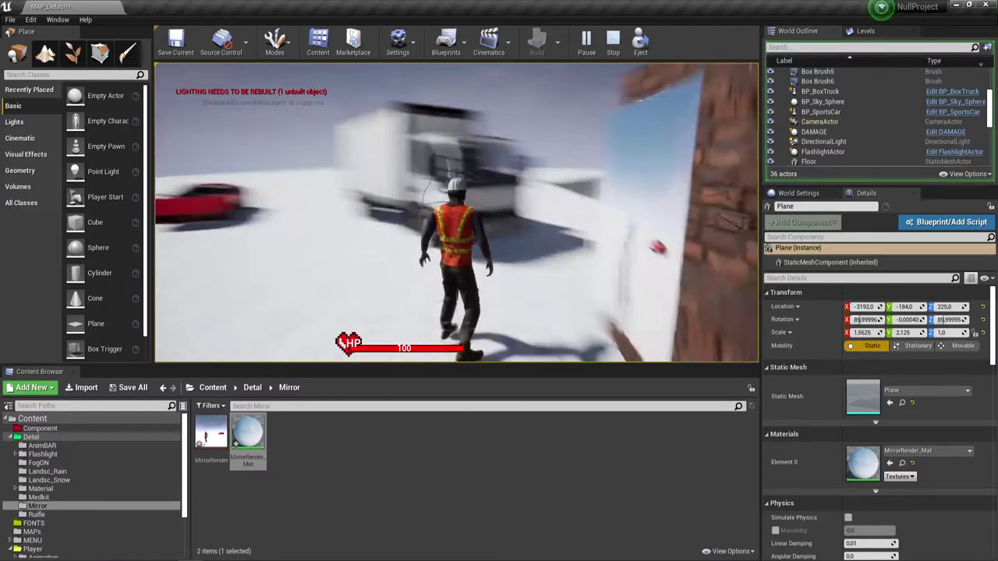
key(w)
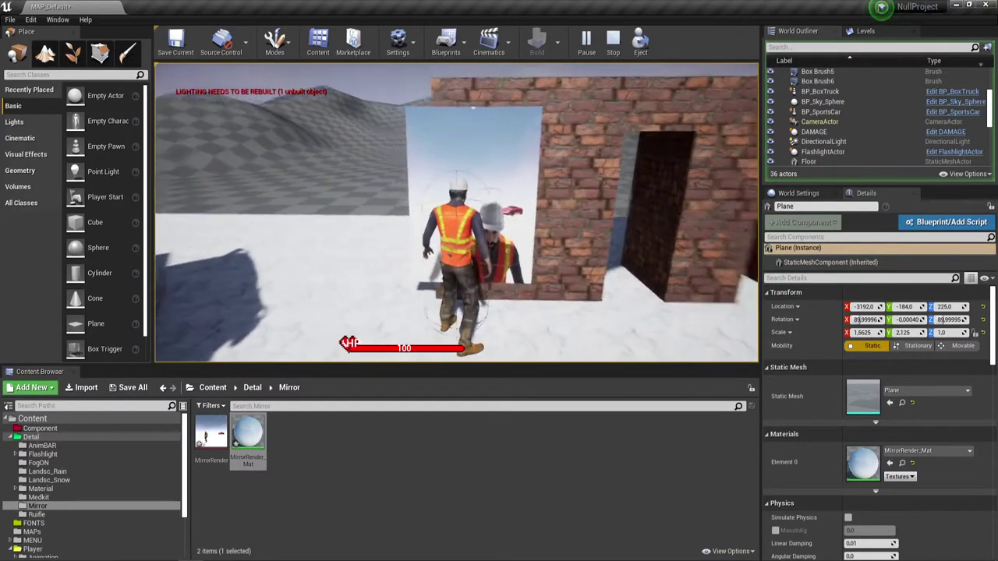
key(Escape)
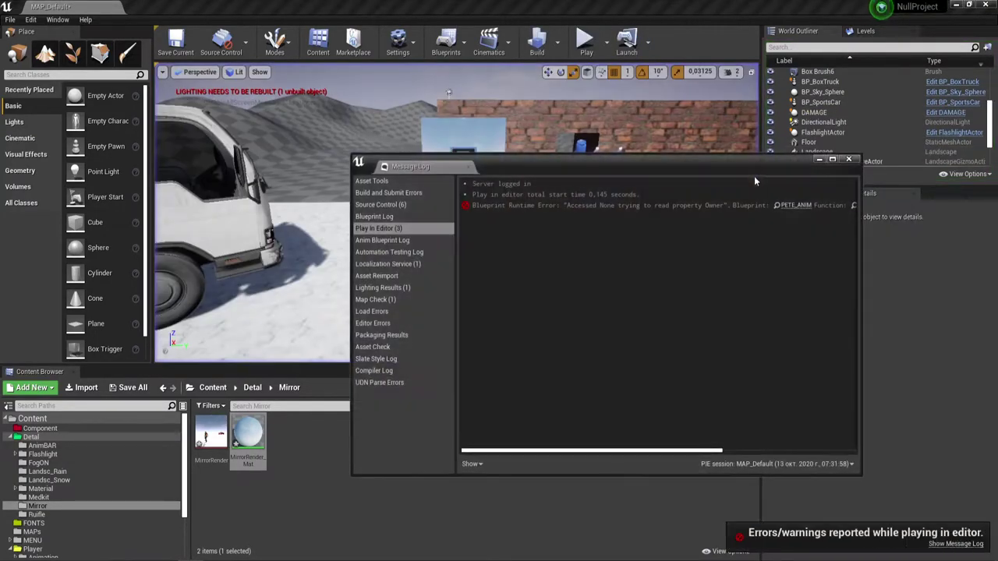
Close the Message Log and lower SceneCapture2D1 in world axes from Z 261 to 206
click(849, 160)
click(463, 156)
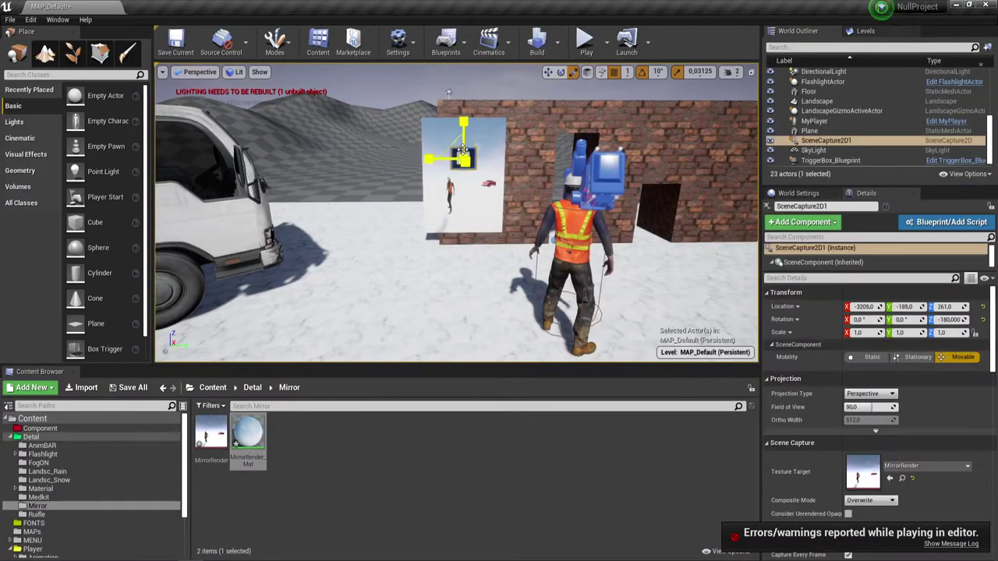
click(587, 71)
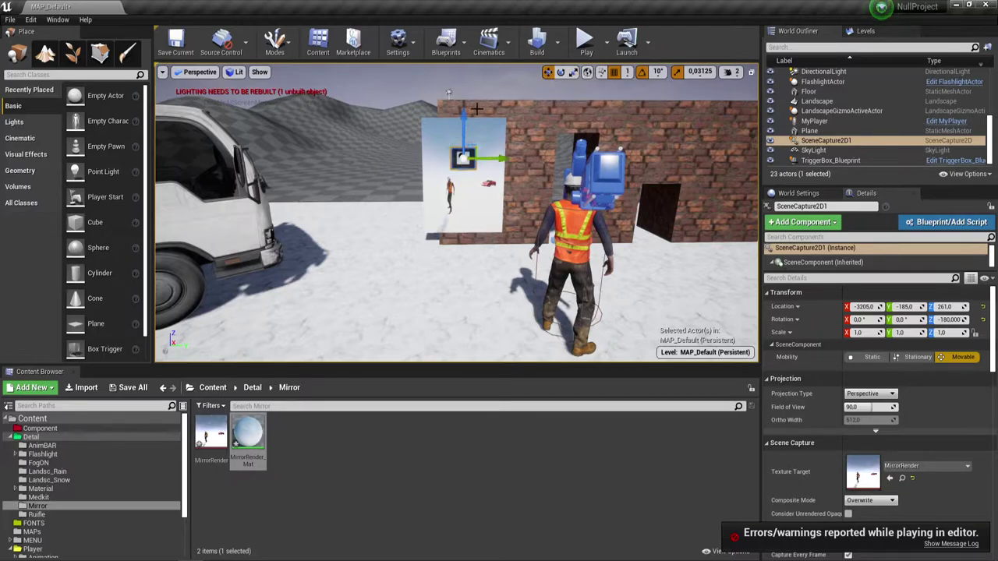
drag(463, 121, 464, 152)
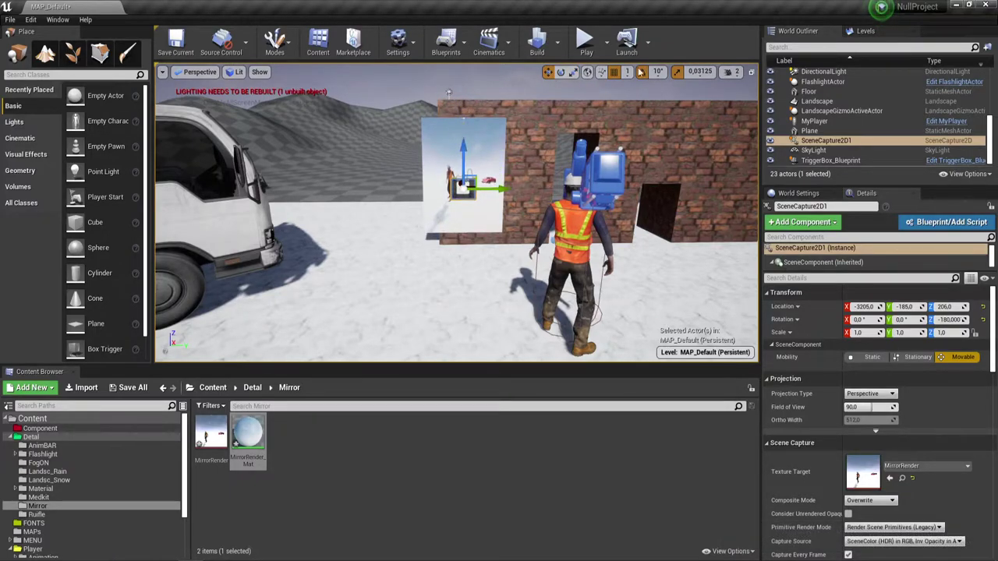
Nudge the mirror plane sideways so it sits at -3192, -184, 225
click(504, 153)
drag(505, 178, 506, 178)
right_drag(506, 177, 491, 201)
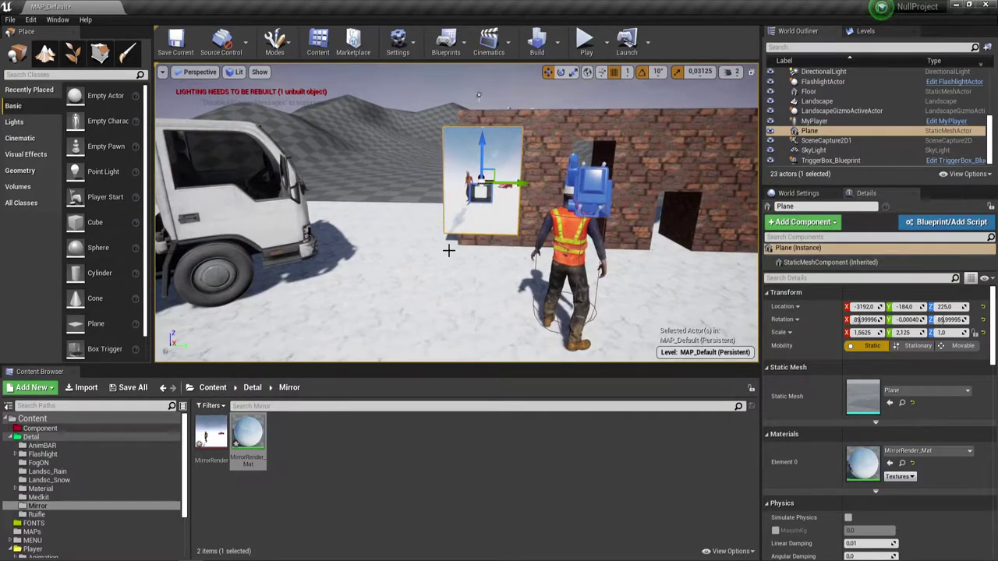
Create a Mirror2 folder inside Mirror and drop Plane2 on the ground at -3449, -264, 164
click(367, 466)
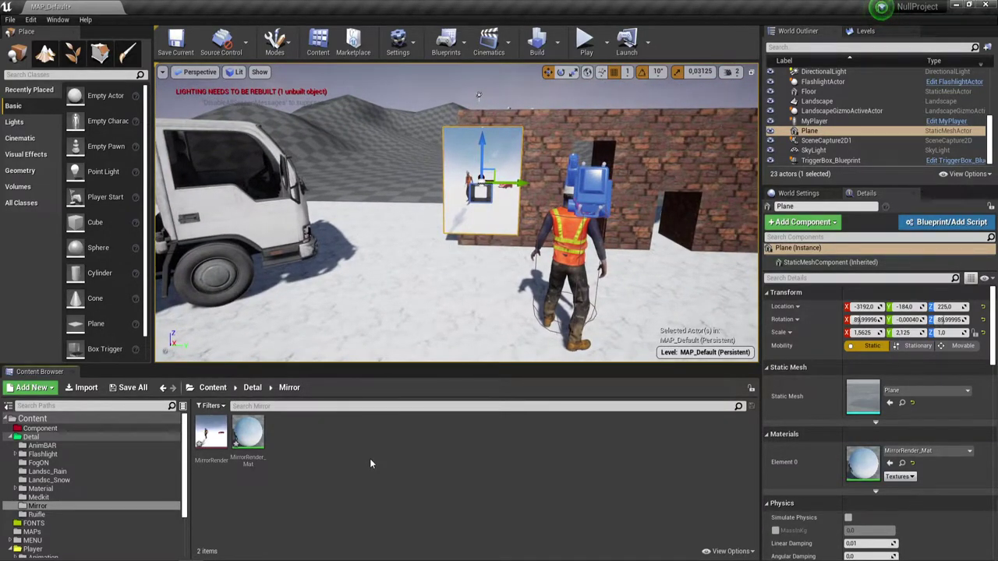
right_click(328, 461)
click(372, 97)
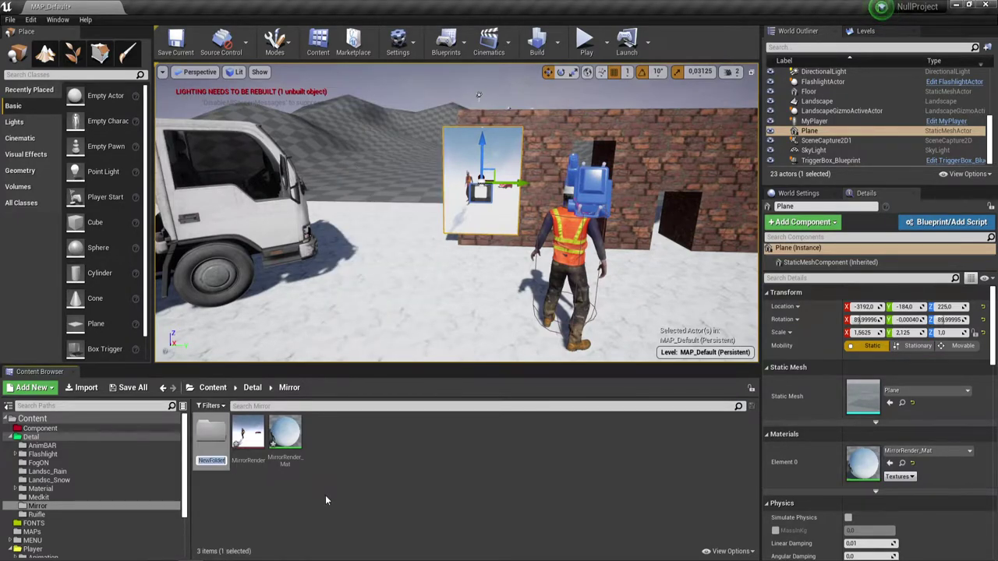
text(Mirror)
text(2)
key(Return)
key(Return)
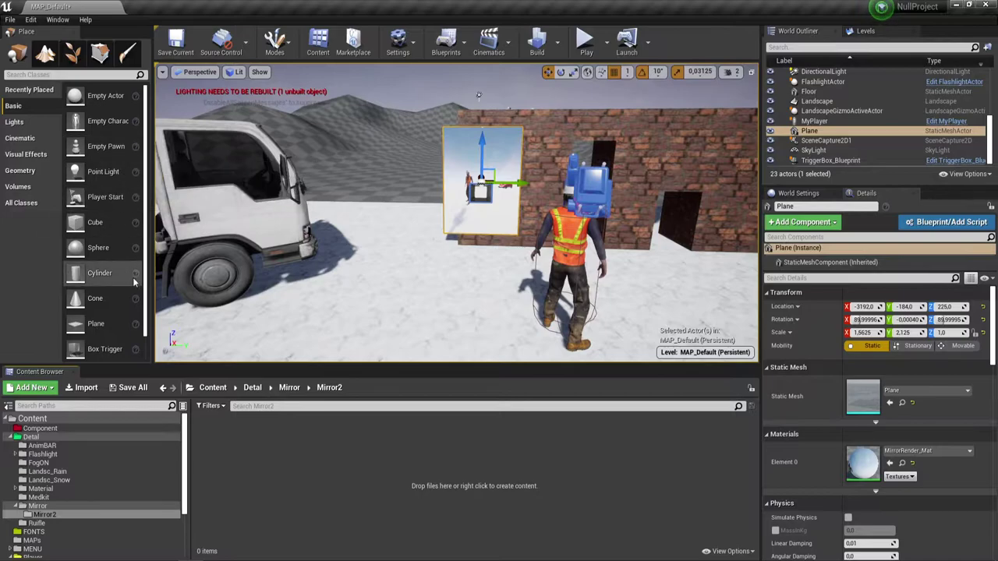
drag(99, 313, 420, 262)
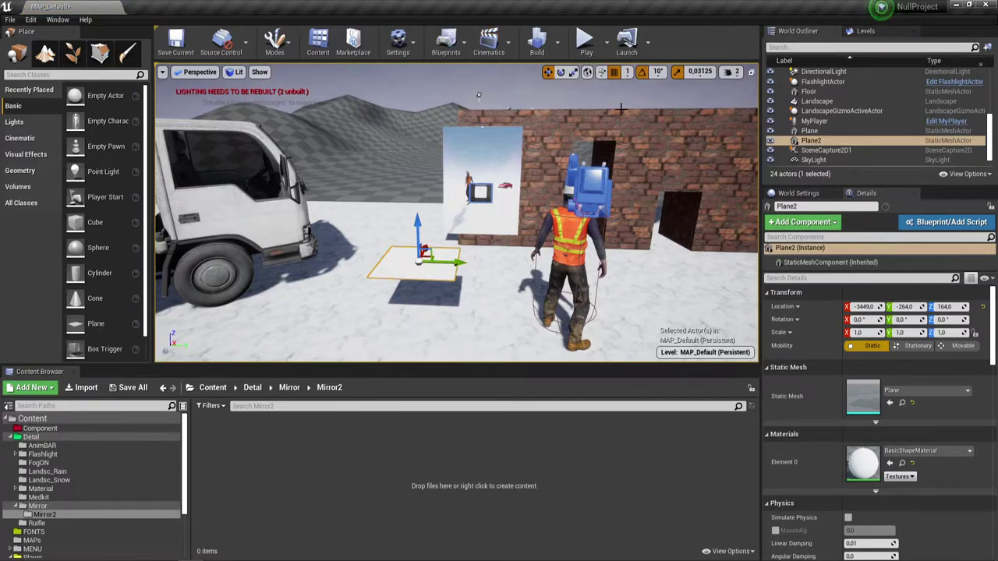
Rotate Plane2 90° upright and scale it to 1.9375 × 1.125
click(561, 72)
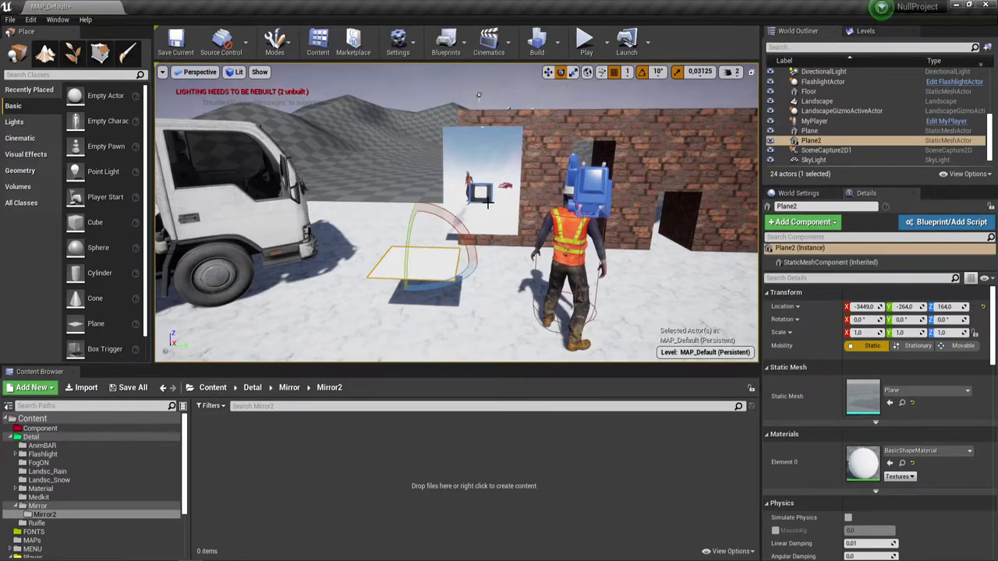
mouse_move(429, 219)
mouse_down()
mouse_move(413, 188)
mouse_move(424, 219)
mouse_up()
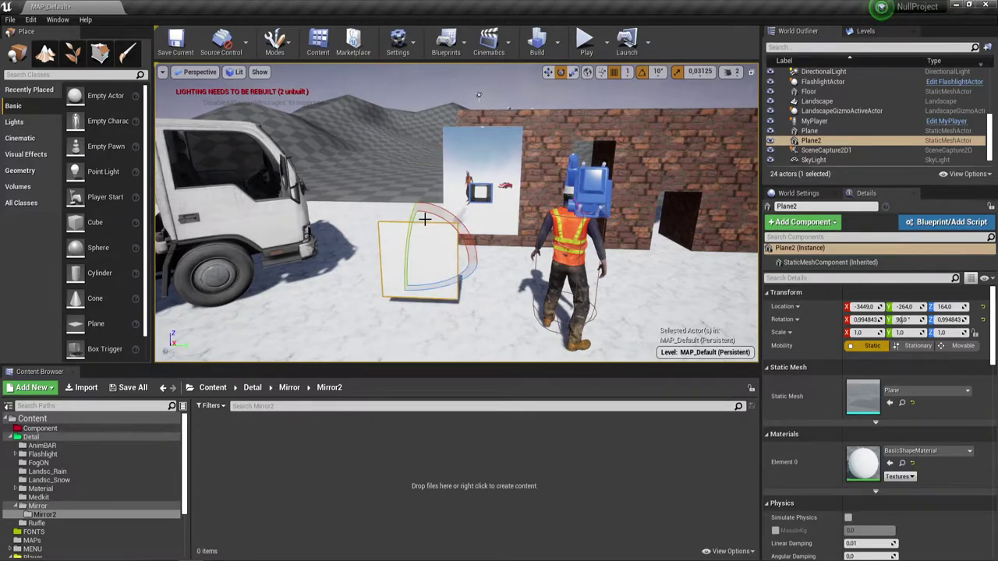
click(573, 71)
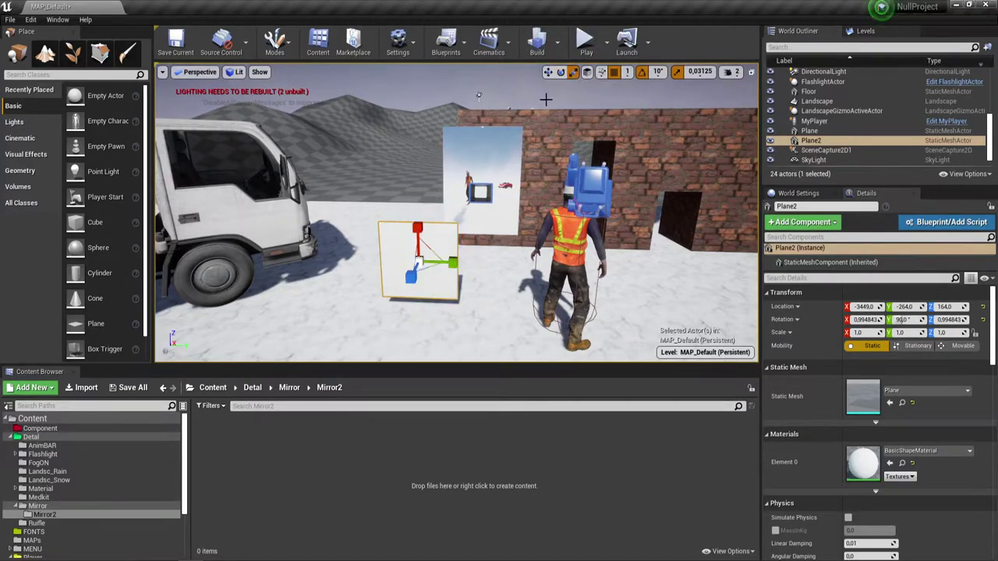
mouse_move(447, 258)
mouse_down()
mouse_move(475, 226)
mouse_move(419, 229)
mouse_up()
drag(435, 269, 421, 269)
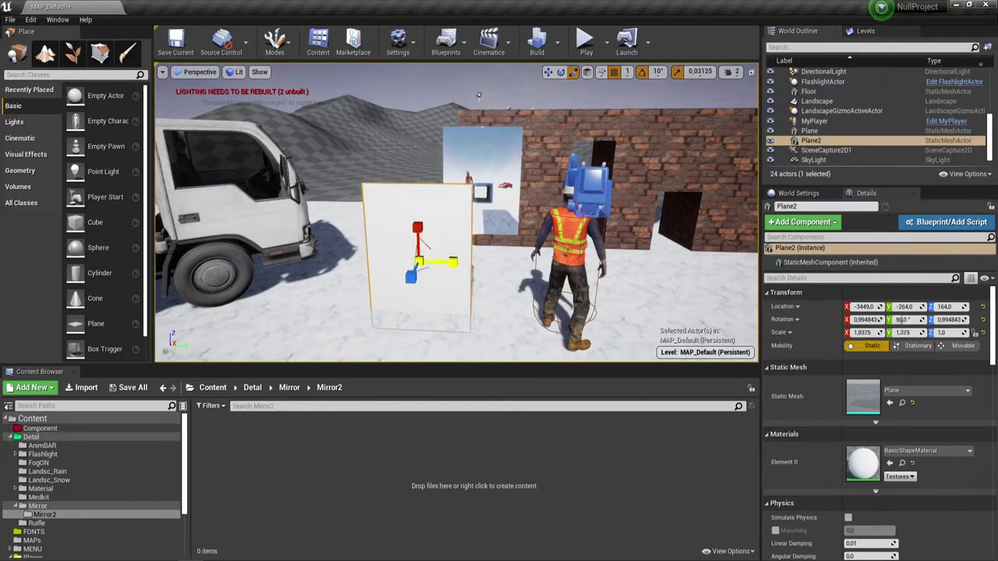
Move Plane2 onto the brick wall at -3196, -30, 218 beside the first mirror
click(549, 73)
mouse_move(427, 248)
mouse_down()
mouse_move(450, 203)
mouse_move(600, 204)
mouse_up()
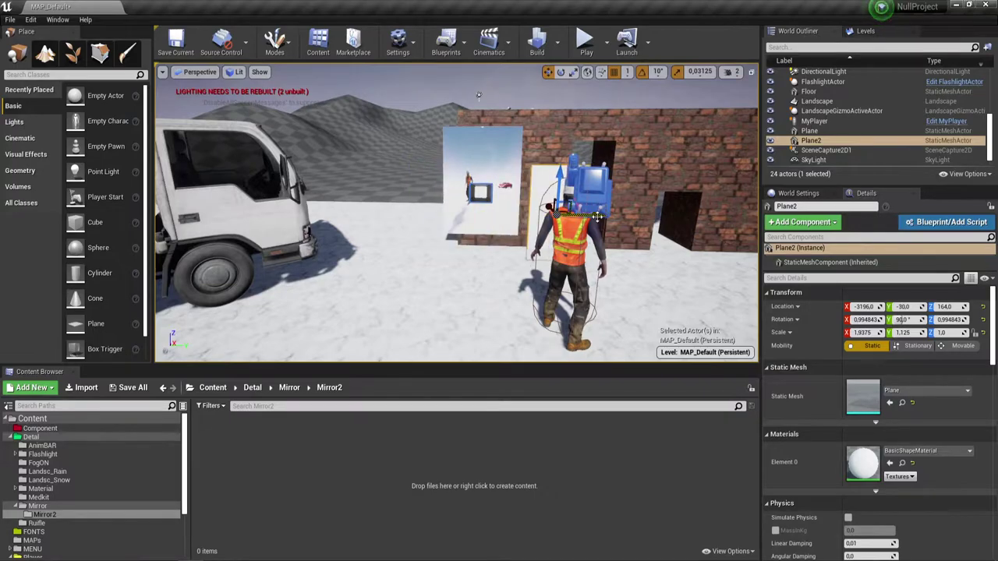
right_drag(596, 217, 592, 218)
drag(489, 184, 491, 146)
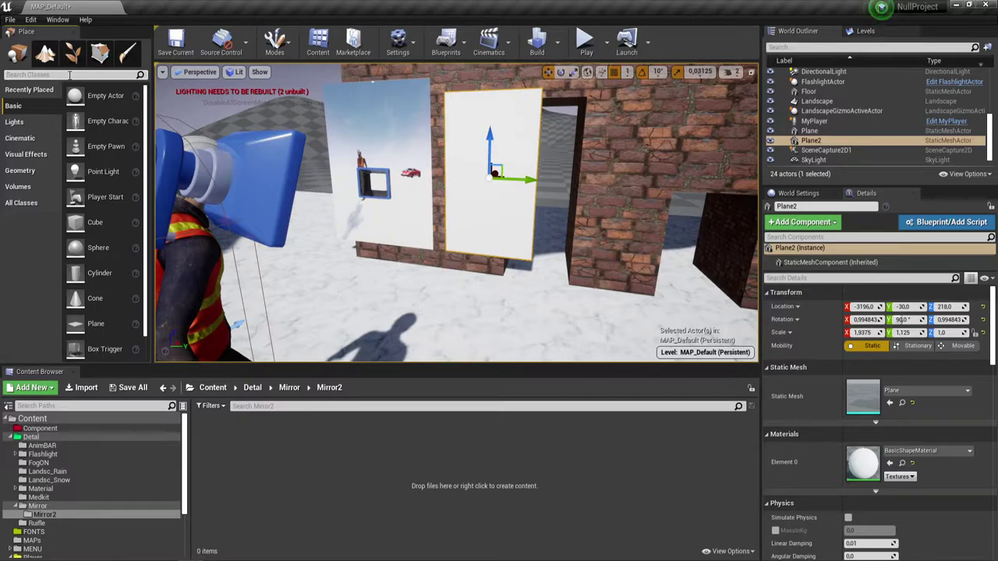
Search 'ref' and place a Planar Reflection actor at -3192, -107, 166
click(69, 75)
text(ref)
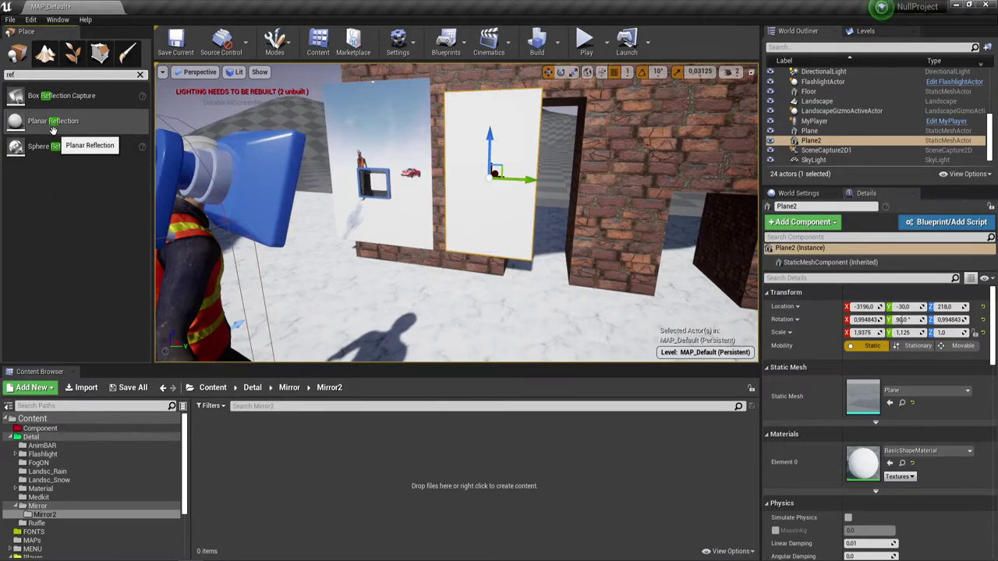
mouse_move(53, 125)
mouse_down()
mouse_move(382, 217)
mouse_move(431, 215)
mouse_up()
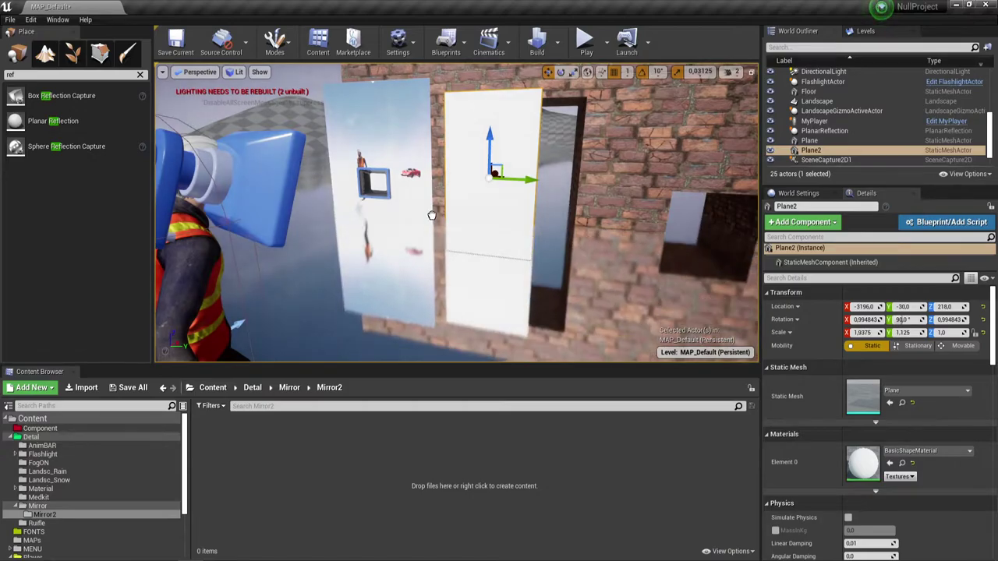
right_drag(432, 215, 543, 125)
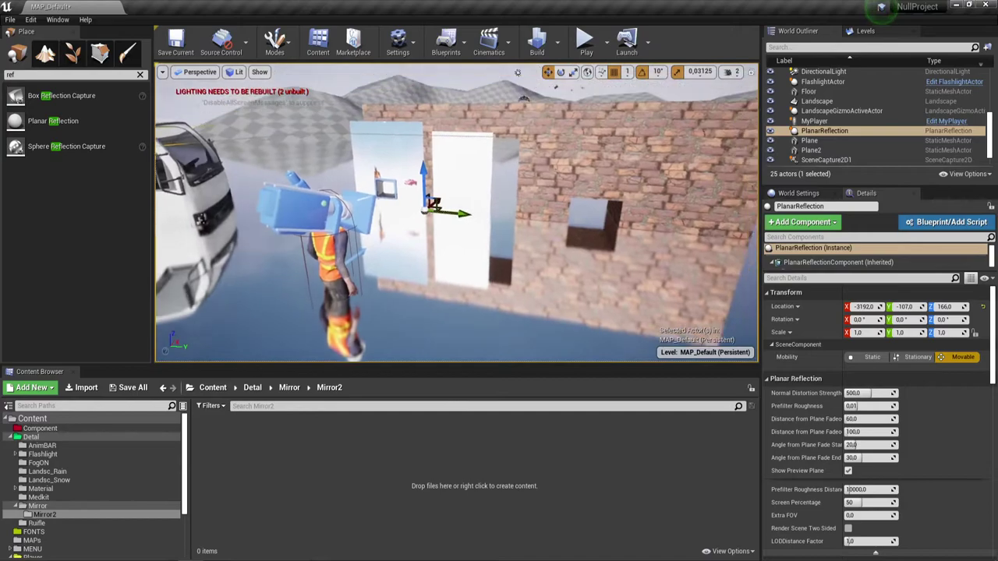
right_drag(471, 238, 472, 238)
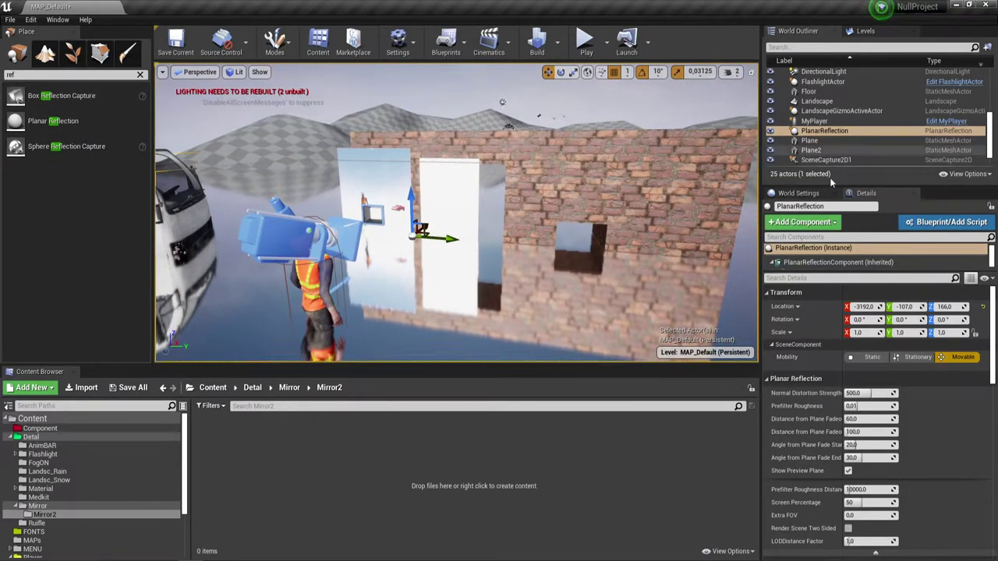
Shrink the Planar Reflection's scale to X 0.045 and Y 0.04
mouse_move(867, 333)
mouse_down()
mouse_move(826, 333)
mouse_move(871, 338)
mouse_up()
text(0.045)
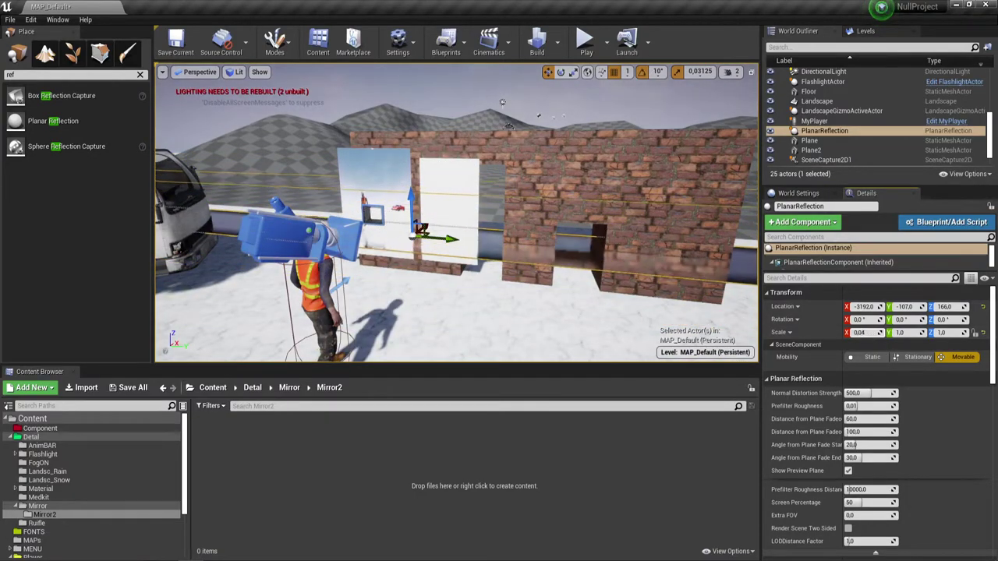
click(895, 333)
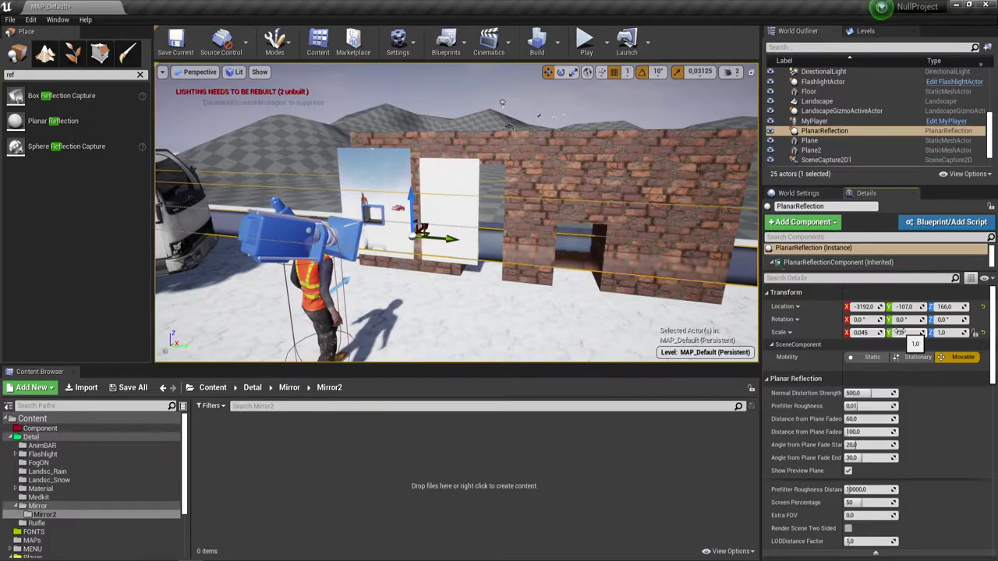
text(0.04)
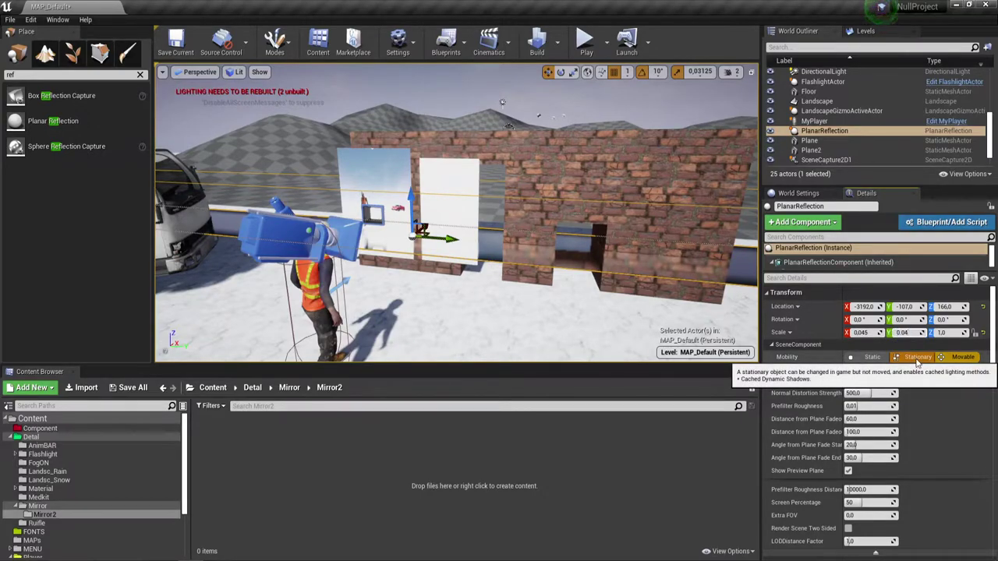
key(Return)
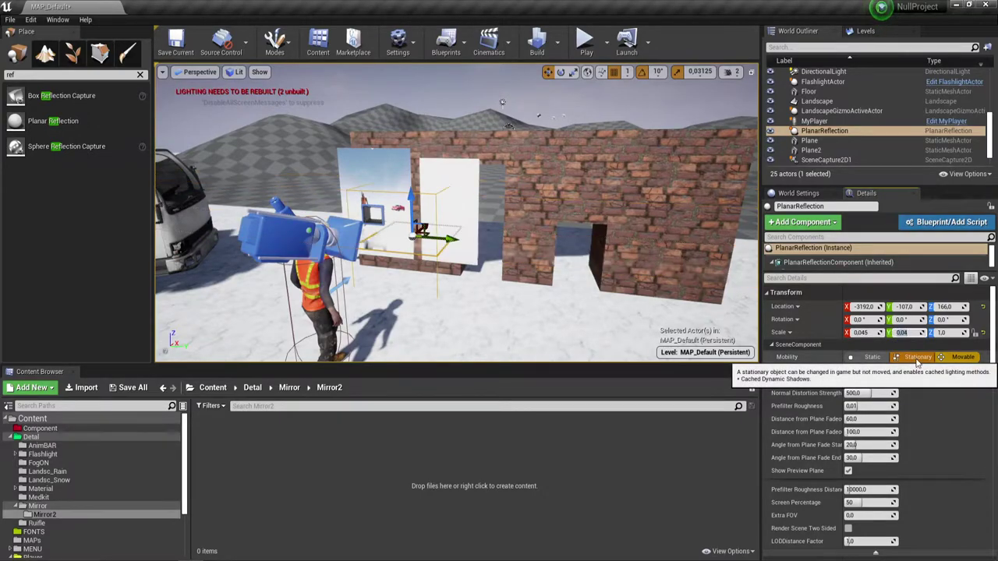
Rotate the Planar Reflection 90° so it faces out from the wall
right_drag(456, 234, 456, 202)
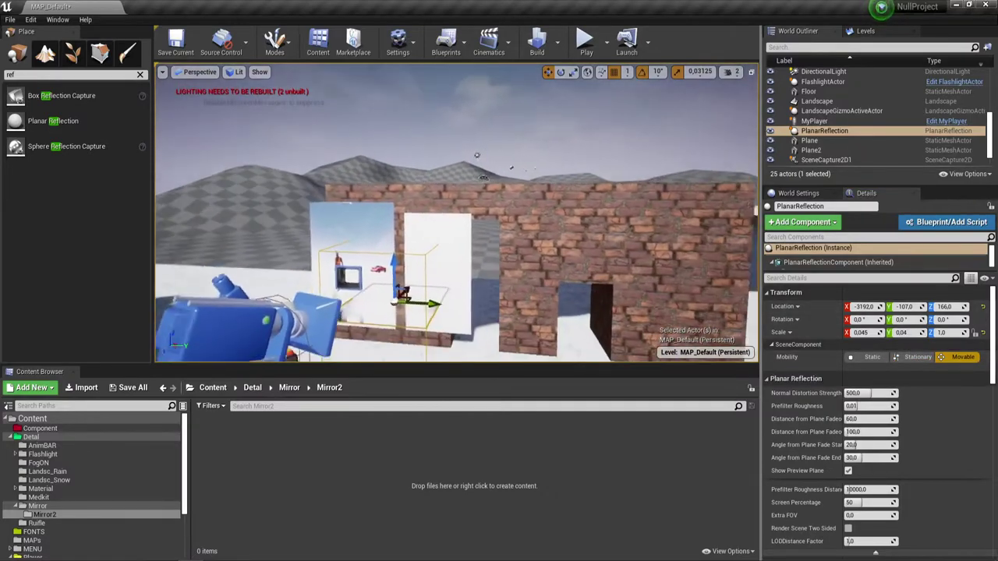
right_drag(463, 144, 464, 125)
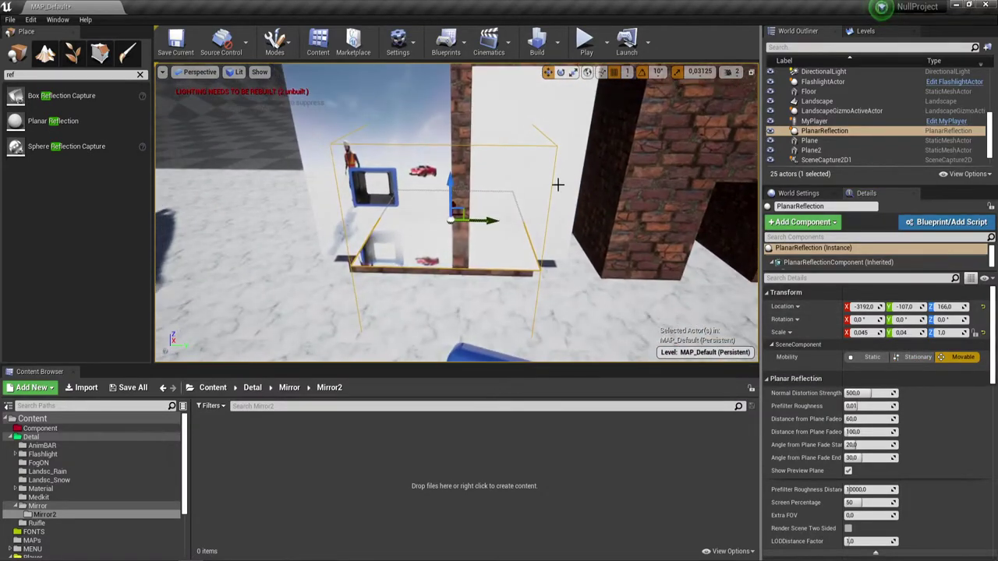
click(560, 72)
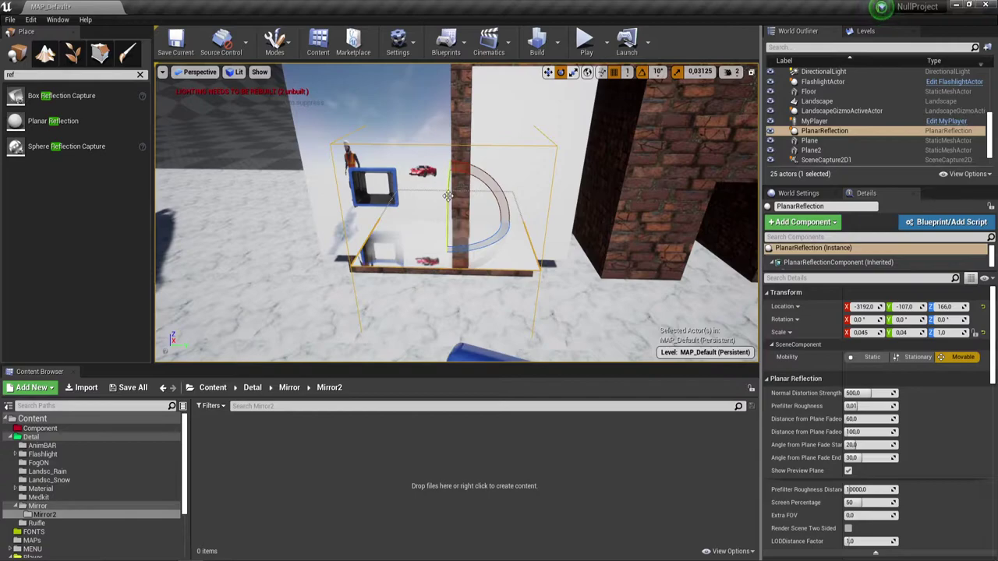
drag(447, 195, 449, 234)
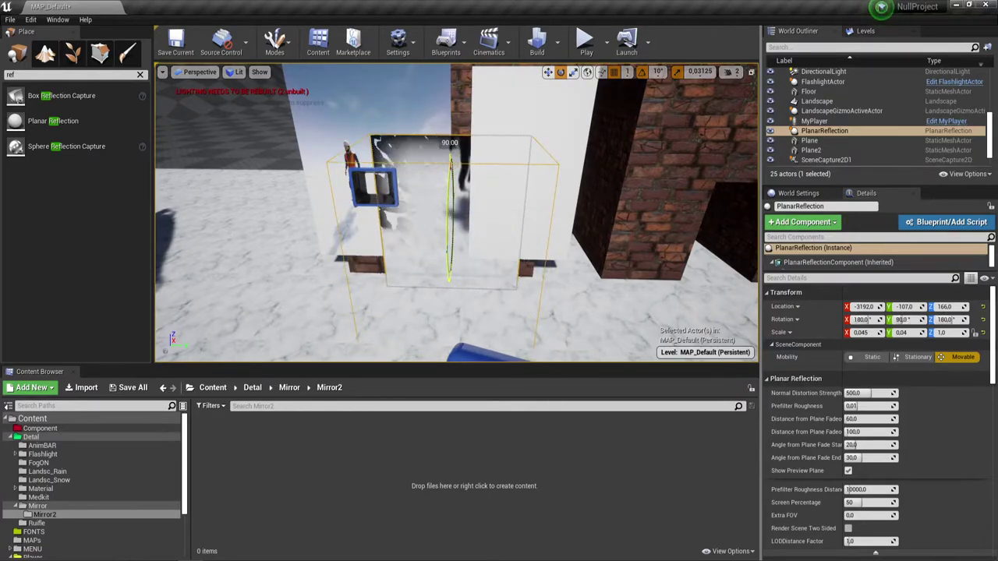
Set its Y scale to 0.03 and slide it over Plane2 at -3197, -29, 166
click(573, 72)
mouse_move(485, 221)
mouse_down()
mouse_move(468, 218)
mouse_move(498, 226)
mouse_up()
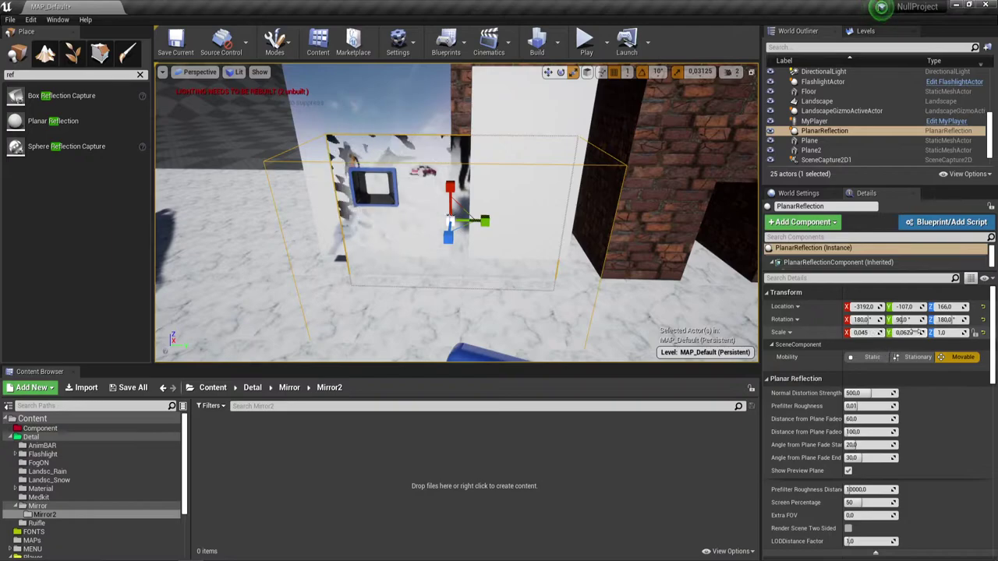
key(Return)
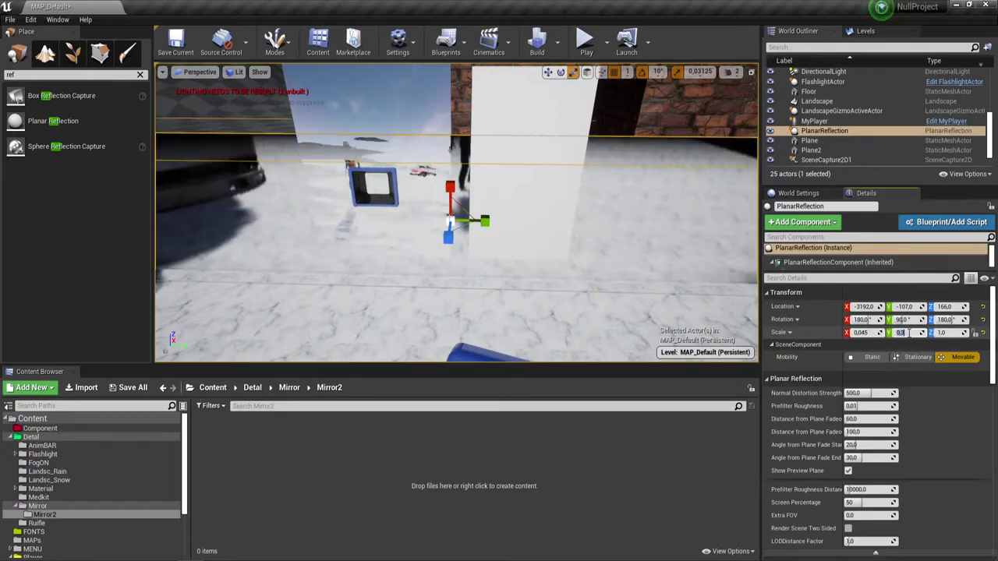
text(08)
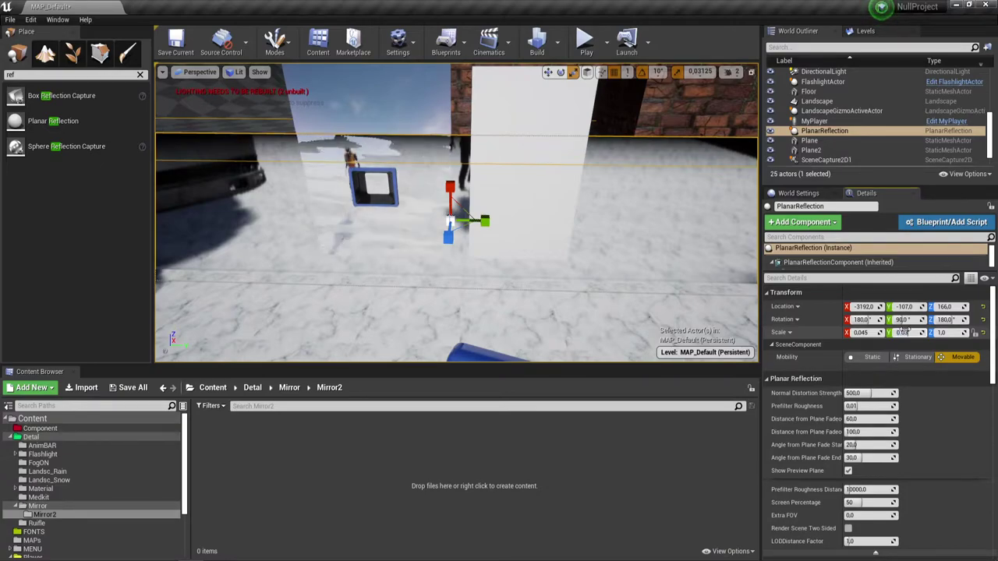
key(Return)
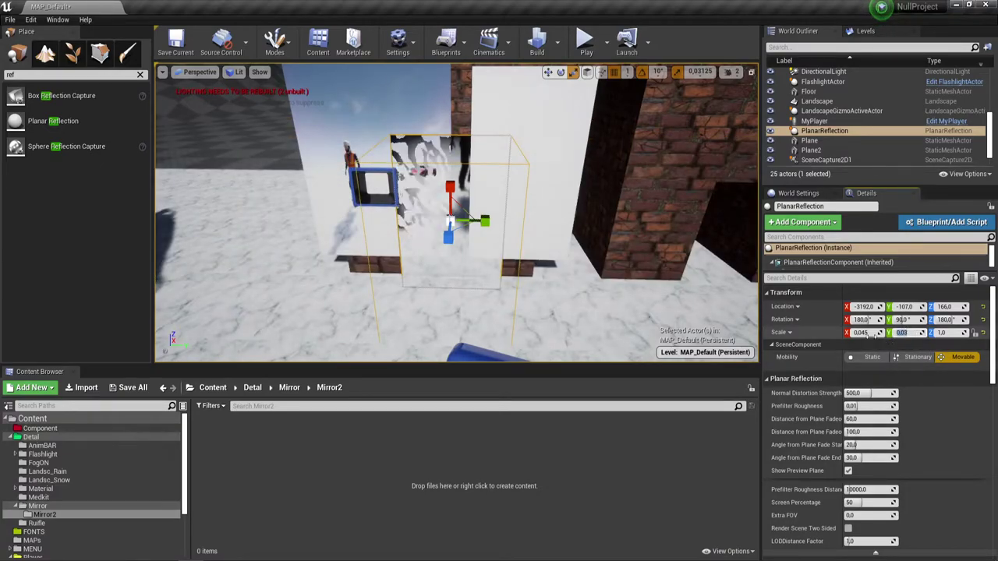
click(548, 72)
mouse_move(481, 221)
mouse_down()
mouse_move(559, 222)
mouse_move(468, 226)
mouse_move(527, 226)
mouse_move(526, 235)
mouse_move(525, 167)
mouse_up()
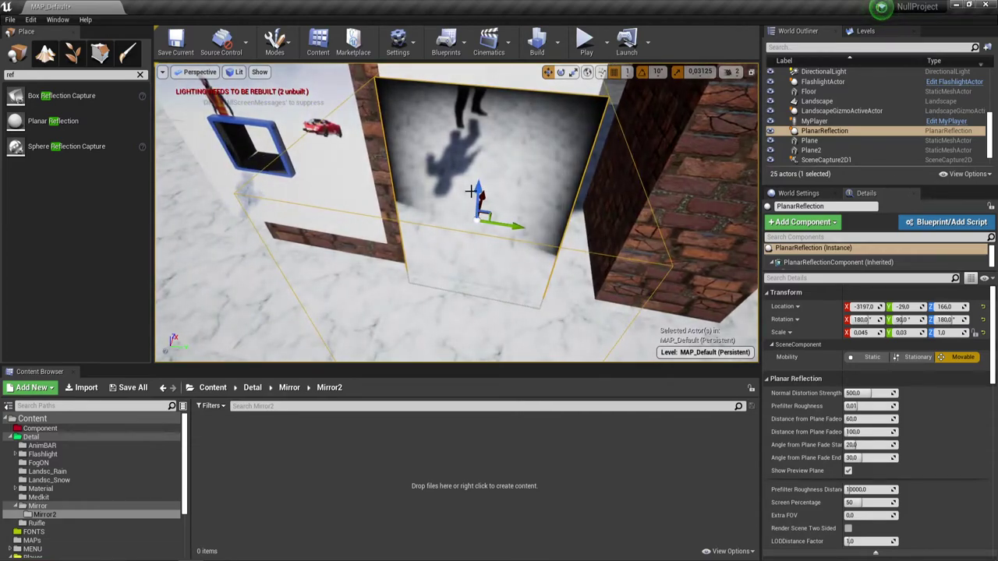
Raise the Planar Reflection to Z 222 and widen its X scale to 0.0625
mouse_move(478, 191)
mouse_down()
mouse_move(478, 160)
mouse_move(436, 179)
mouse_move(501, 152)
mouse_up()
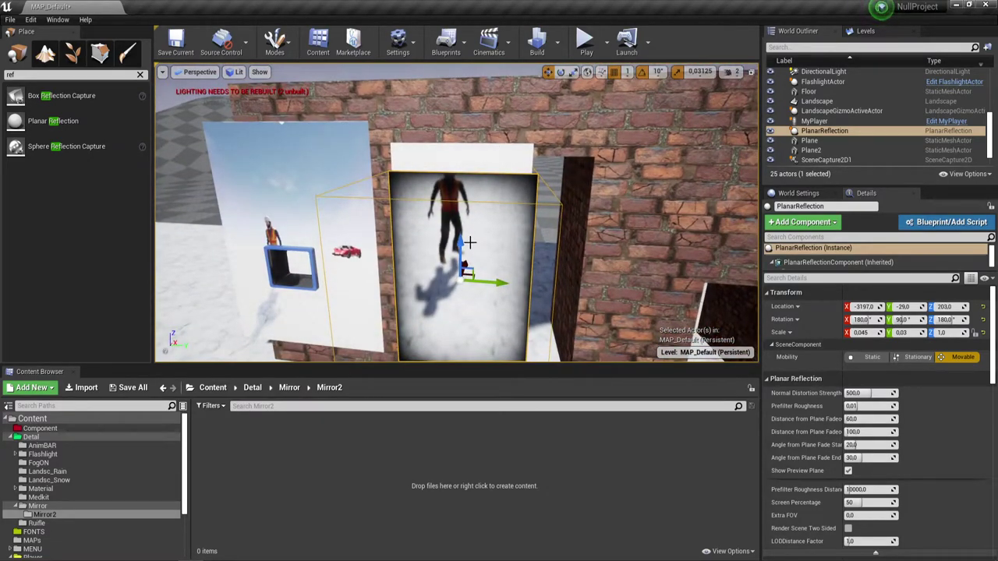
mouse_move(461, 247)
mouse_down()
mouse_move(462, 224)
mouse_move(464, 242)
mouse_up()
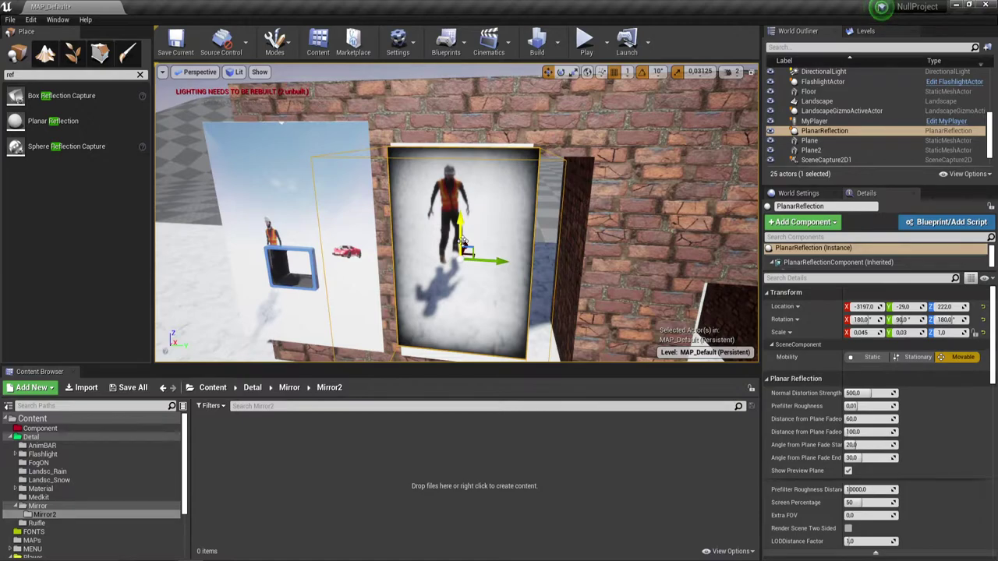
click(572, 71)
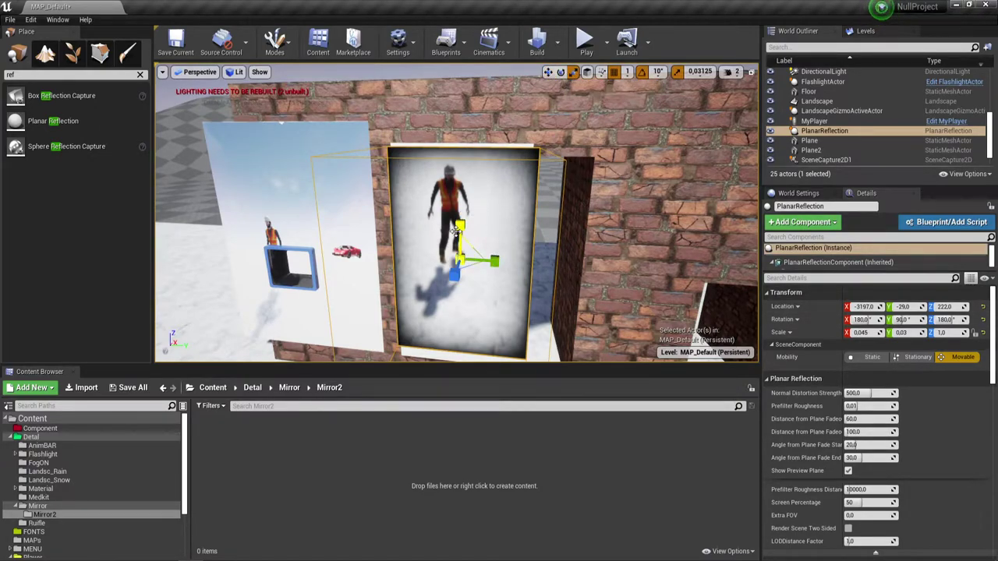
mouse_move(456, 232)
mouse_down()
mouse_move(468, 232)
mouse_move(458, 227)
mouse_up()
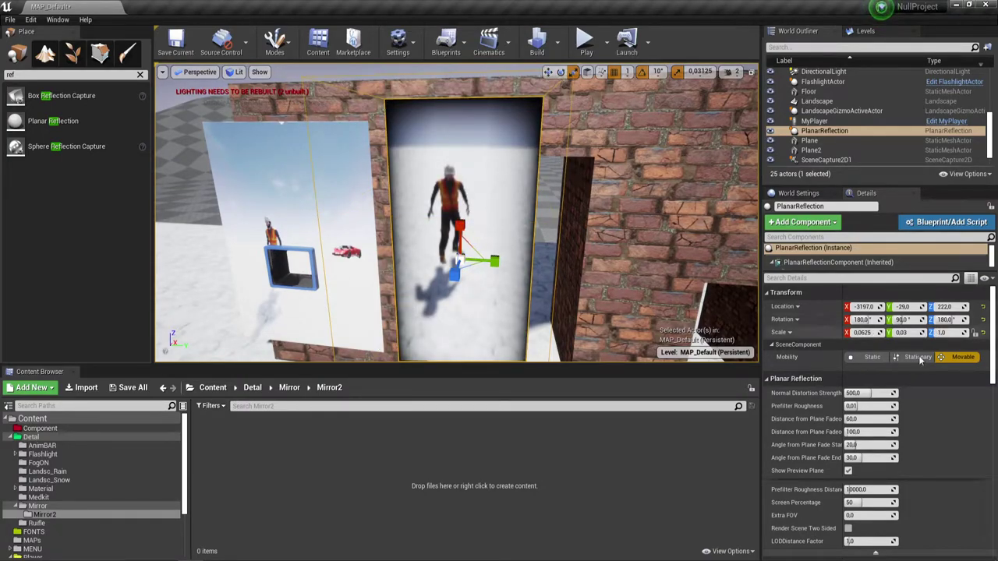
Toggle Show Preview Plane off and back on, and set Prefilter Roughness to 0.0
click(848, 472)
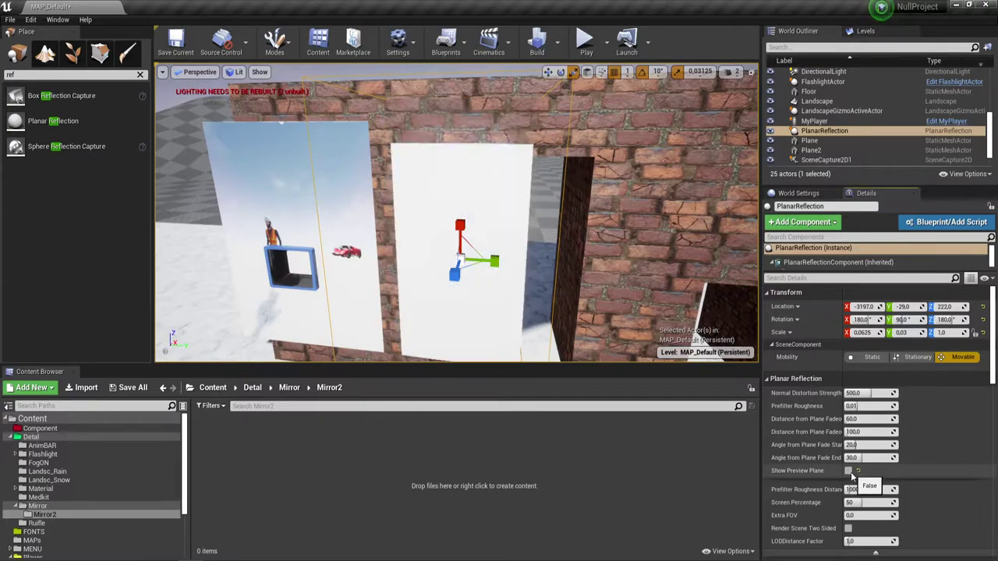
click(848, 472)
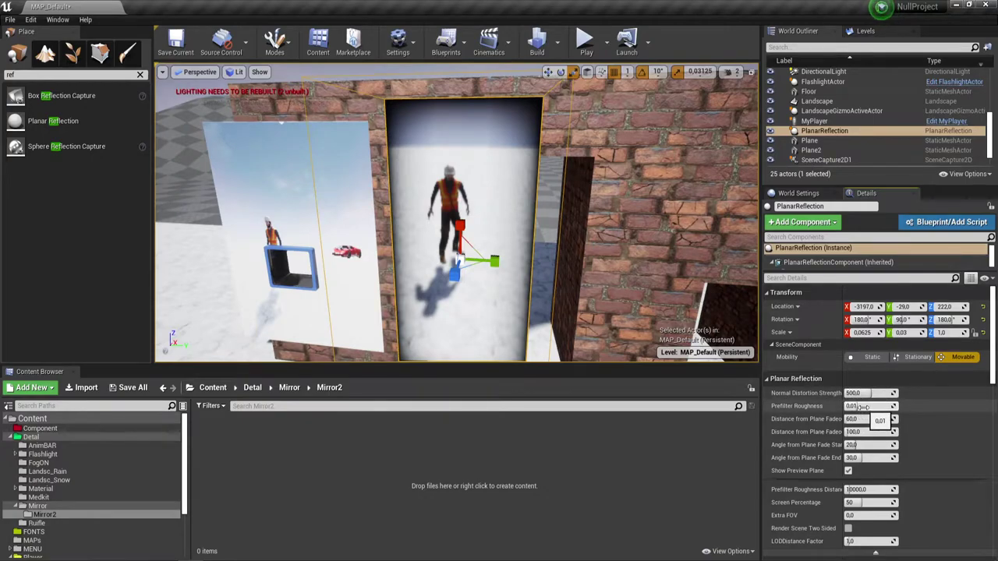
drag(860, 407, 850, 407)
text(450)
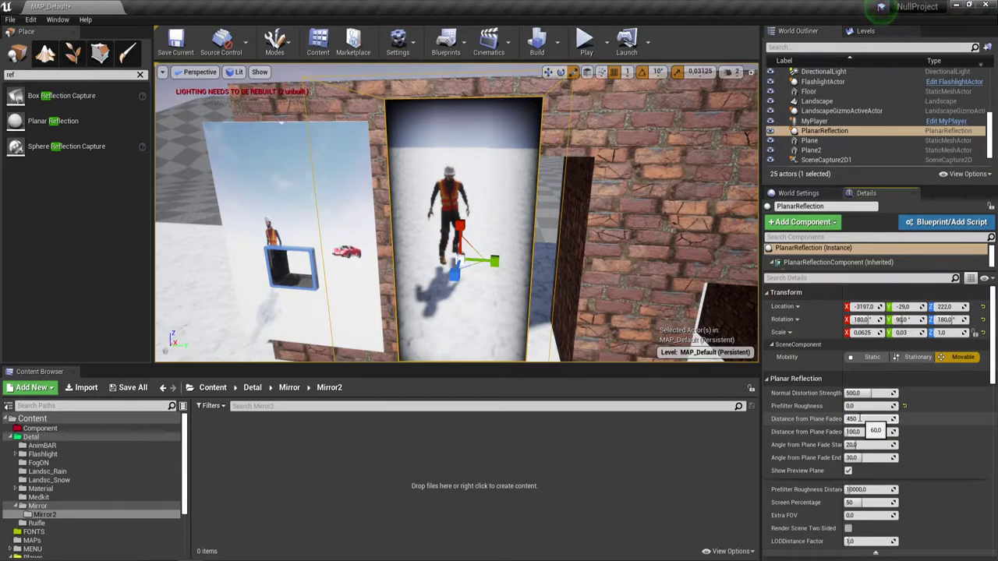
Set Distance from Plane Fade Start to 450 and Fade End to about 28.57, keeping Angle Fade Start at 20
key(Return)
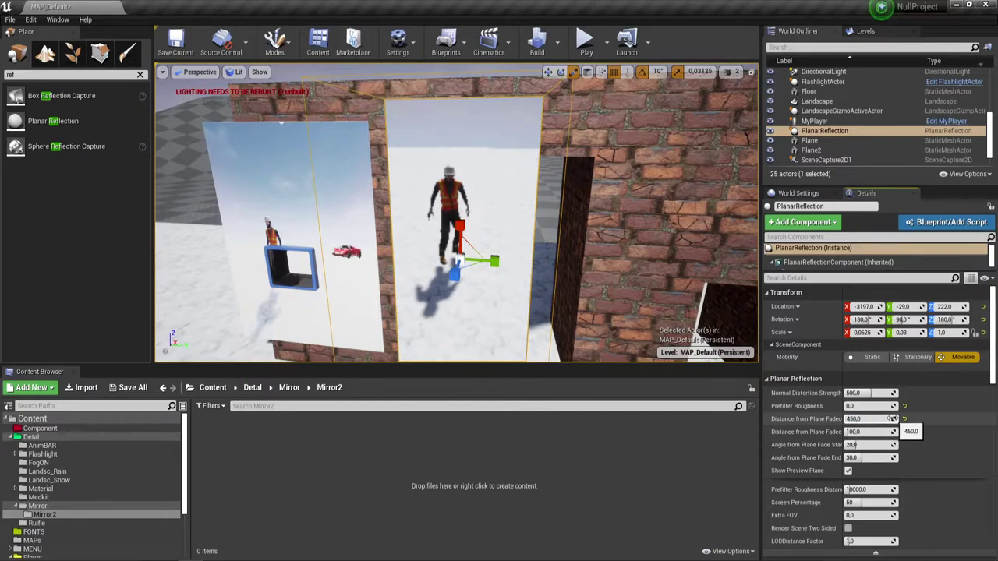
drag(901, 418, 904, 419)
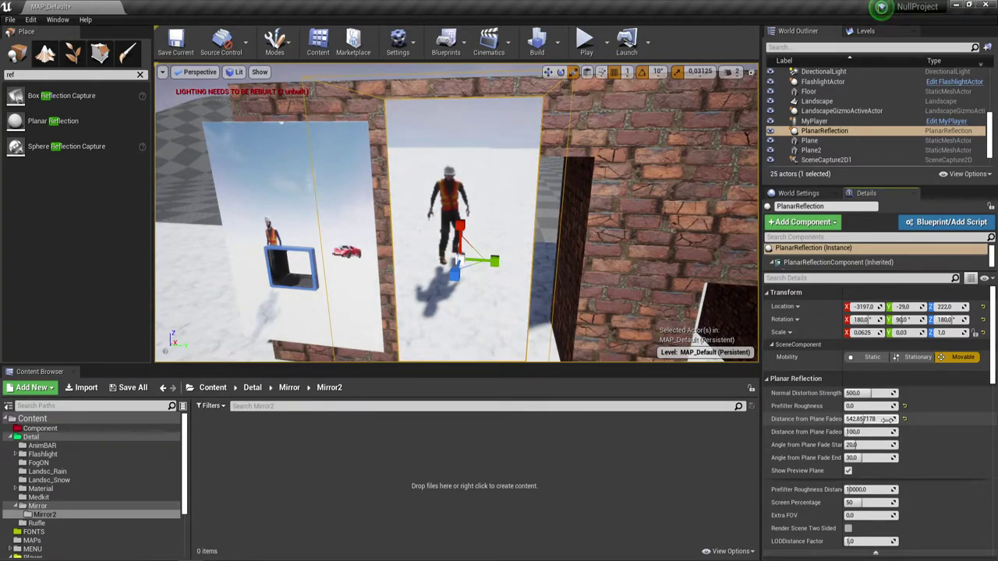
drag(854, 418, 857, 419)
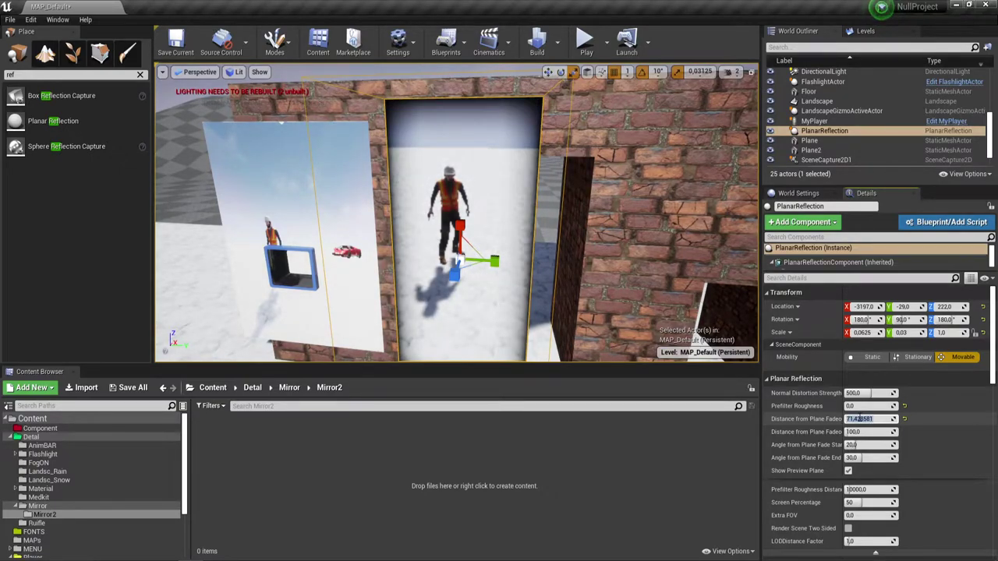
text(450)
key(Return)
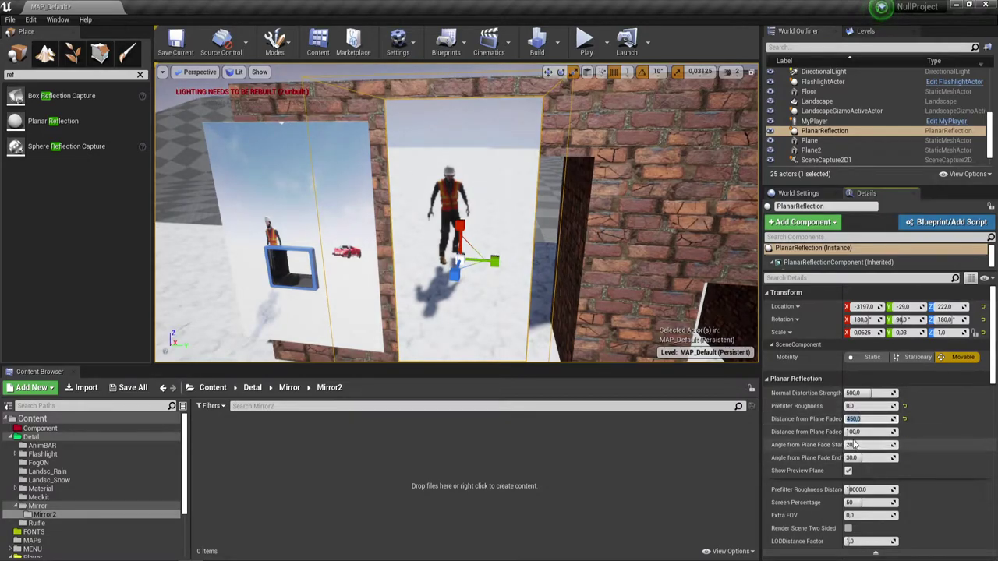
drag(855, 431, 860, 431)
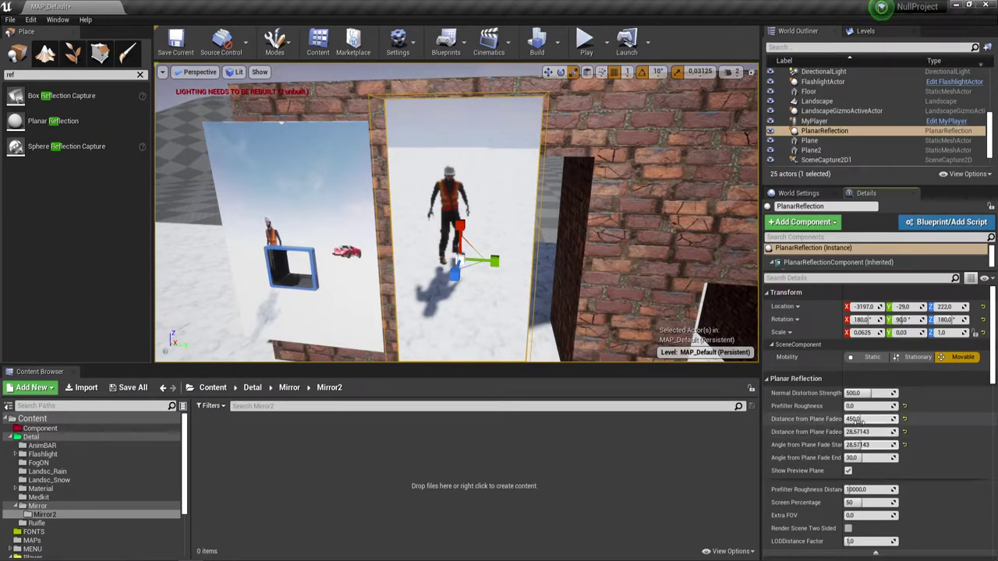
click(870, 445)
text(20)
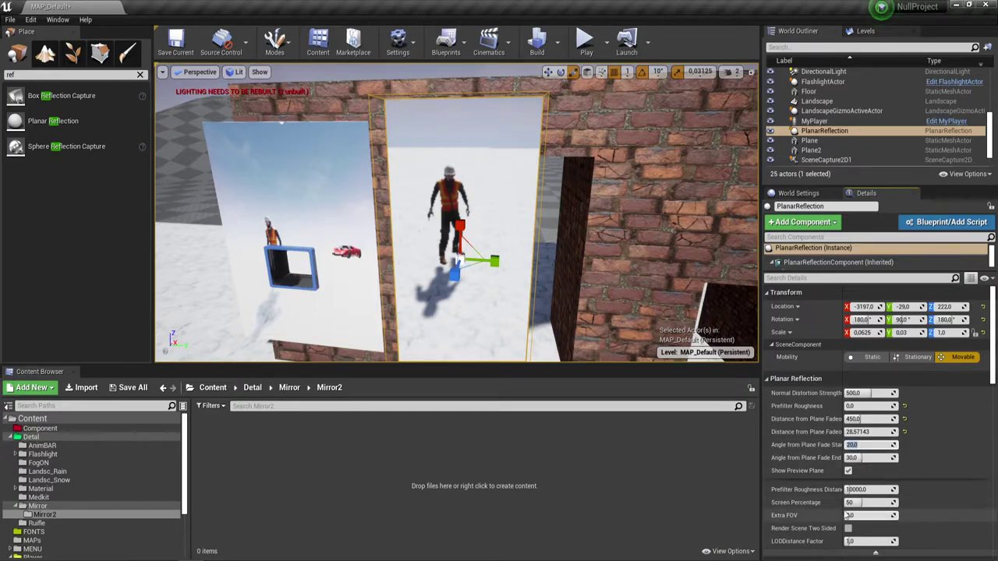
scroll(825, 511, down, 1)
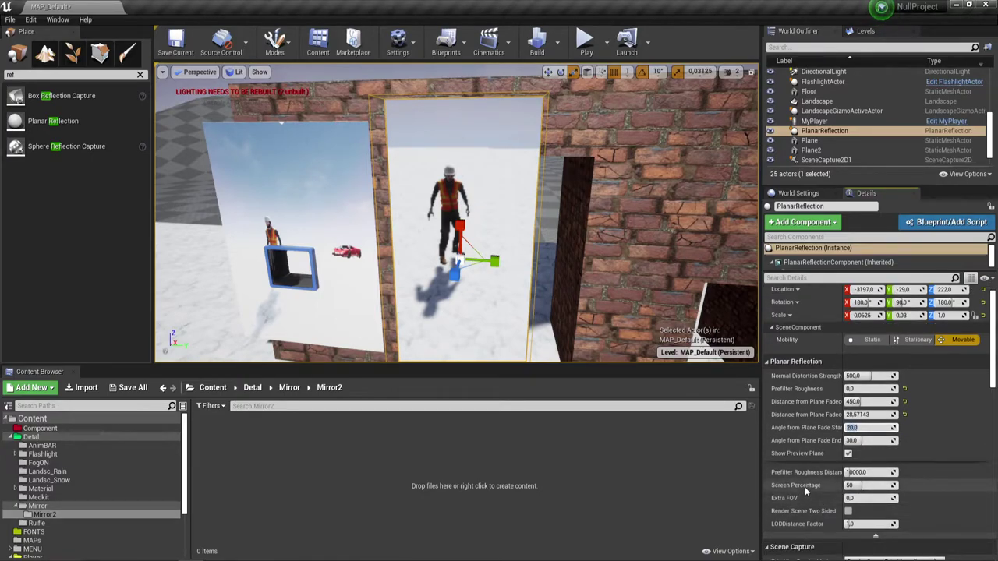
Drag Screen Percentage up to 100 and Extra FOV to about 2.19
click(857, 485)
drag(856, 485, 894, 484)
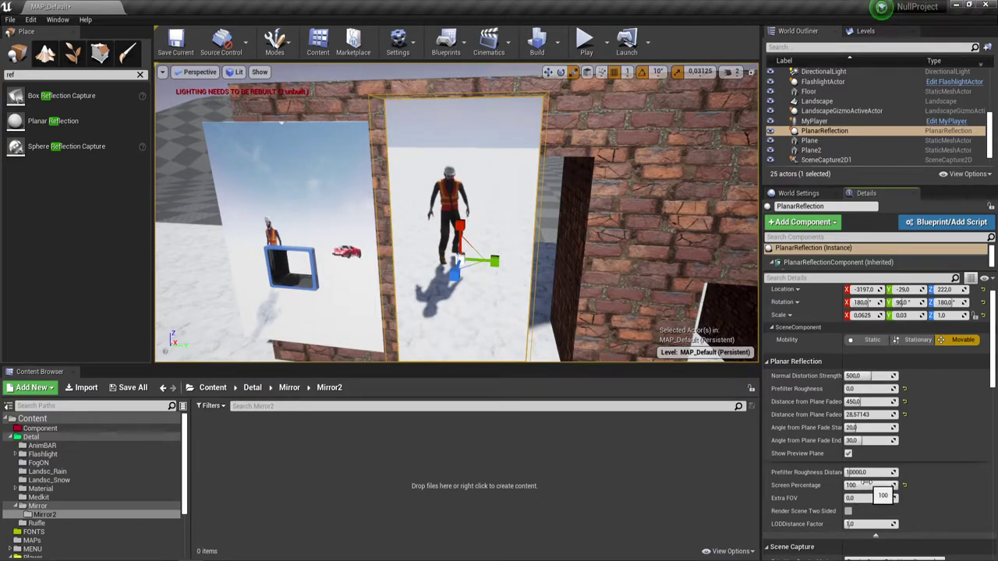
scroll(857, 481, down, 1)
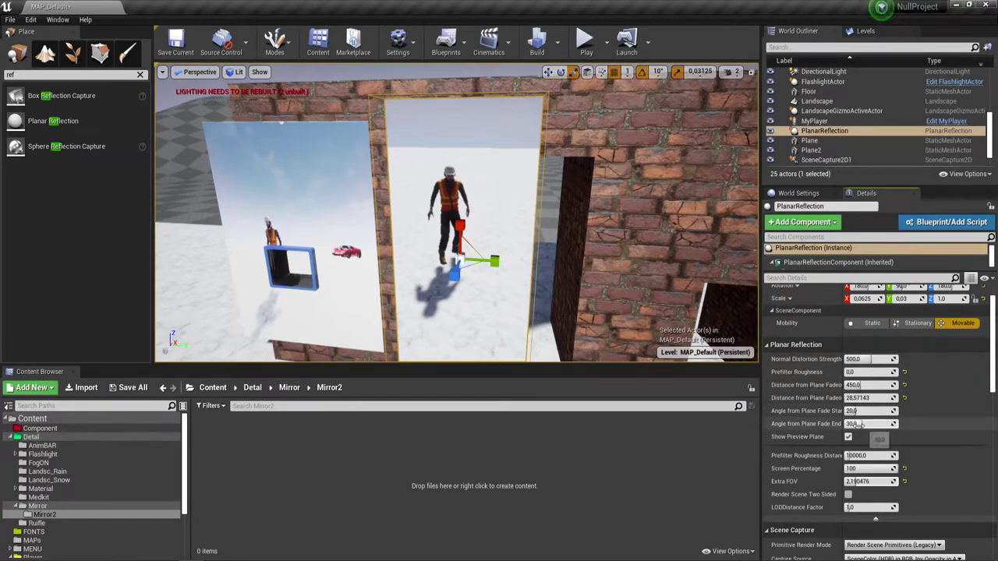
scroll(819, 335, up, 1)
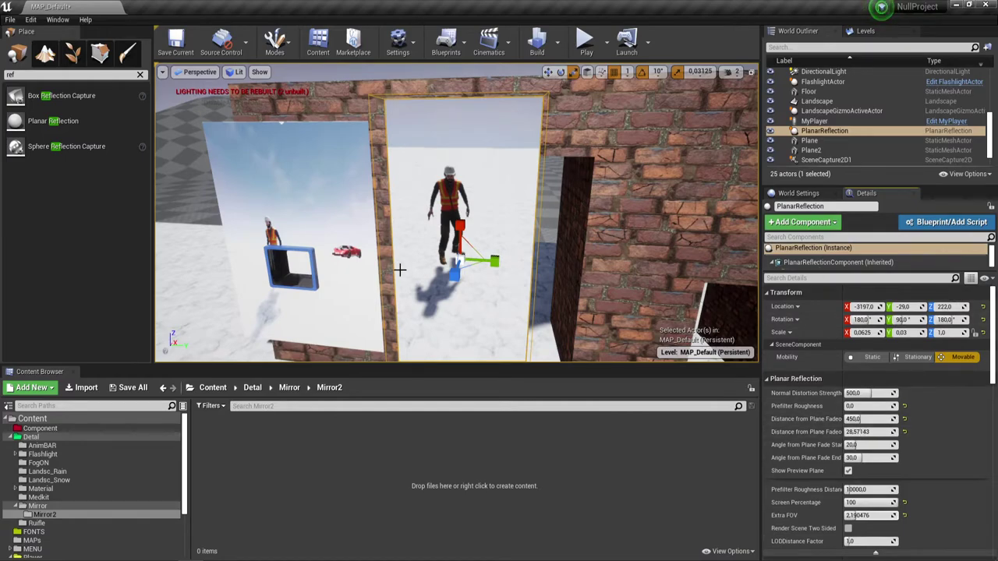
Select SceneCapture2D1 and move it up on Z from 206 to 219
click(292, 265)
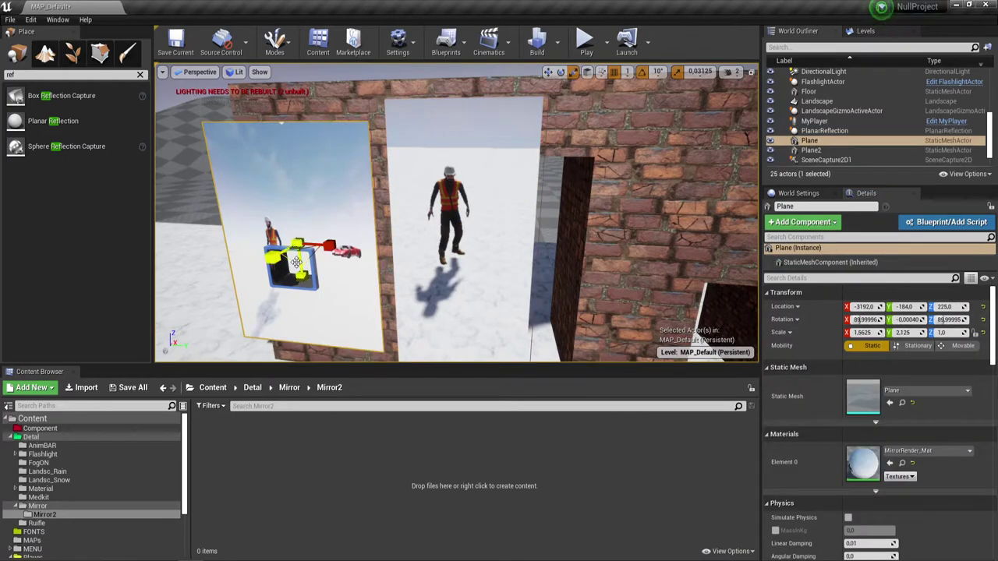
click(296, 286)
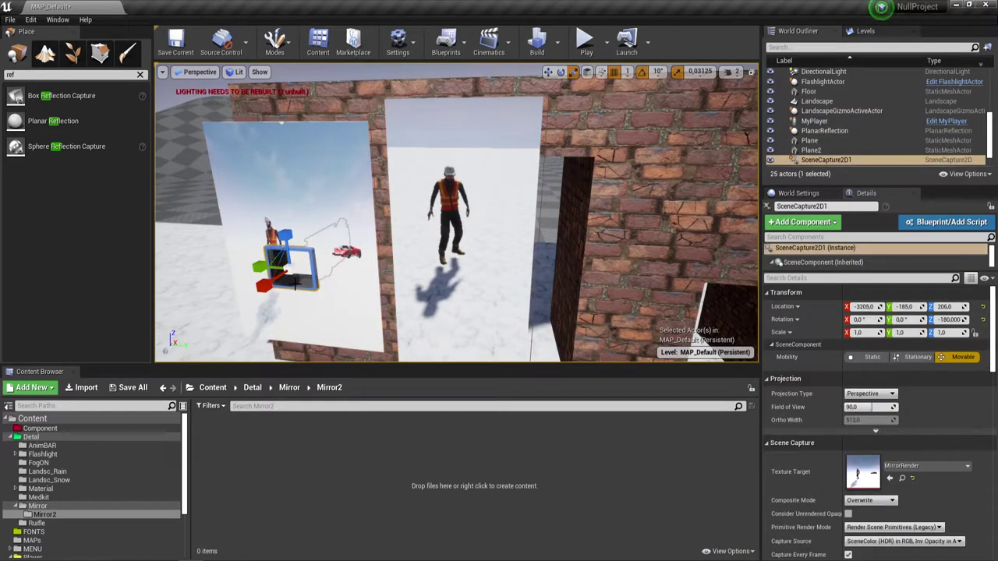
click(548, 72)
drag(289, 235, 286, 222)
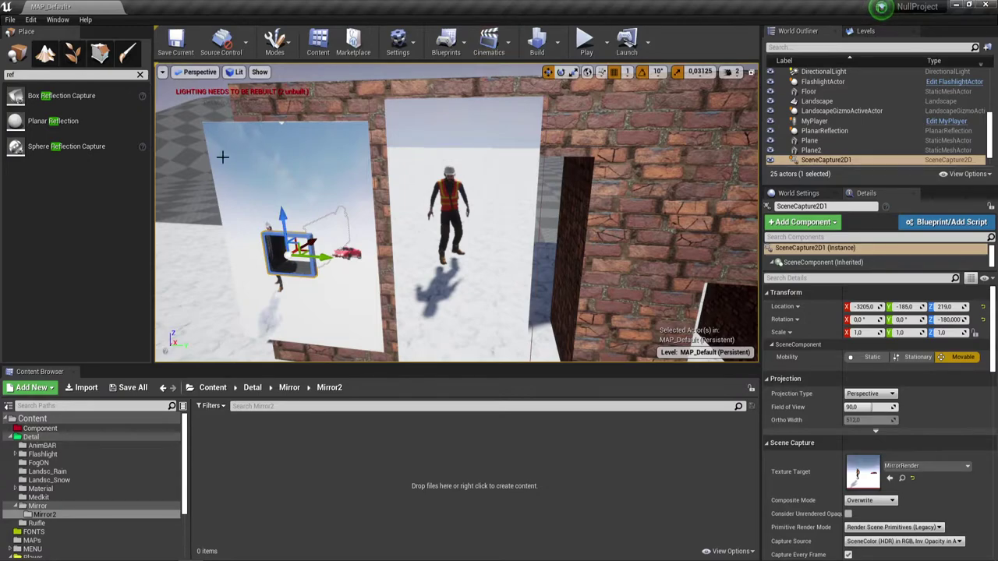
Play a New Game and walk the character toward and away from the first mirror
click(586, 39)
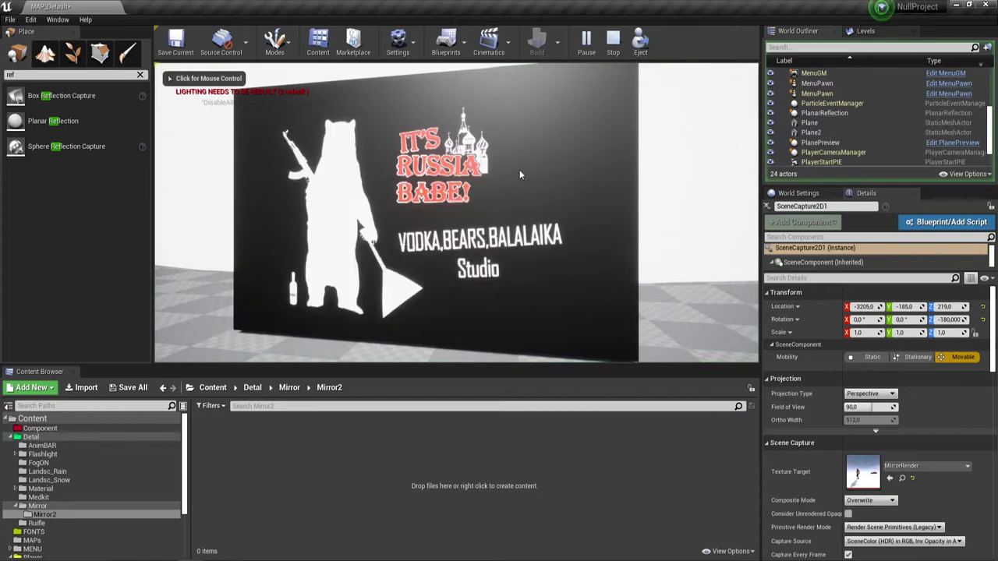
click(369, 117)
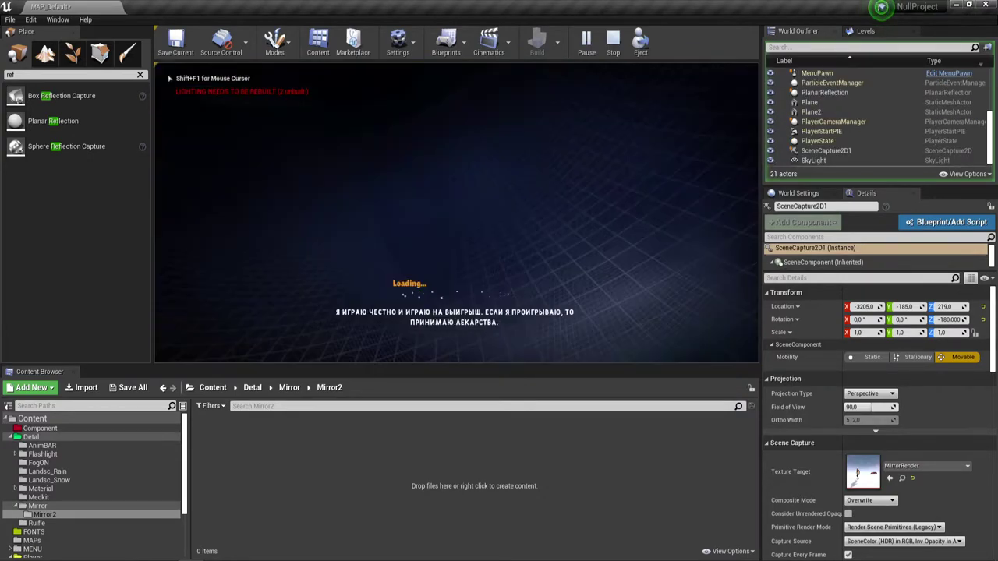
key(w)
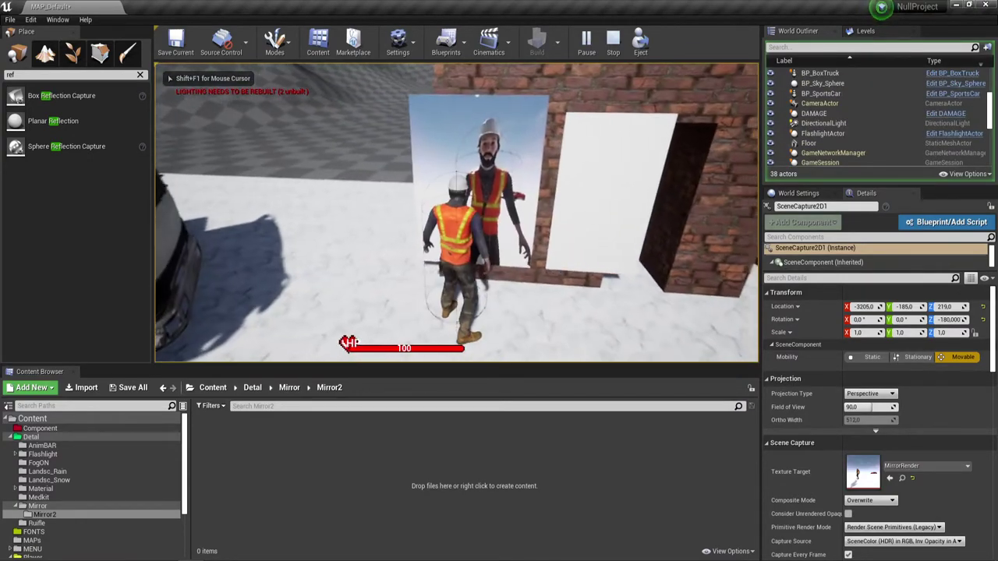
key(w)
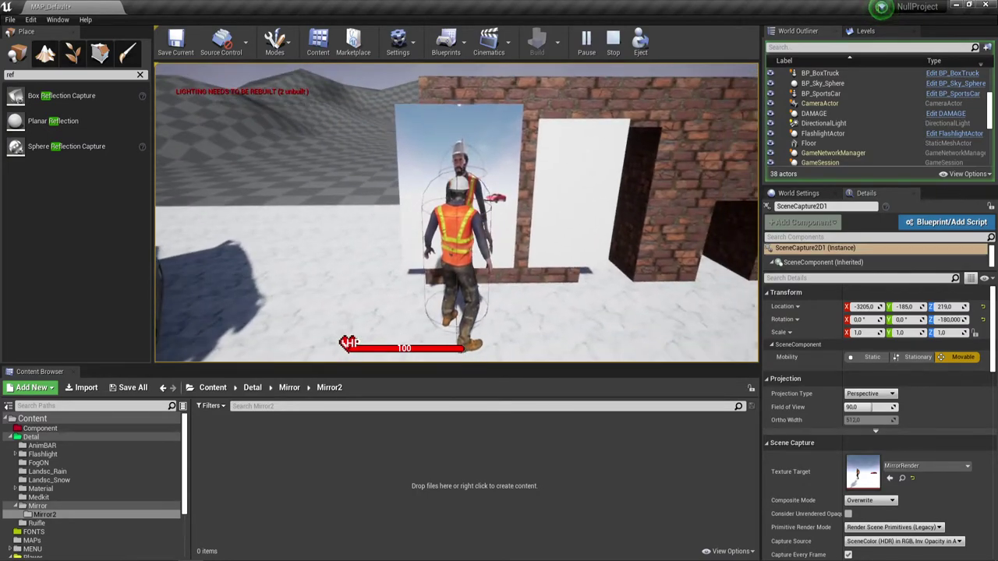
key(s)
key(w)
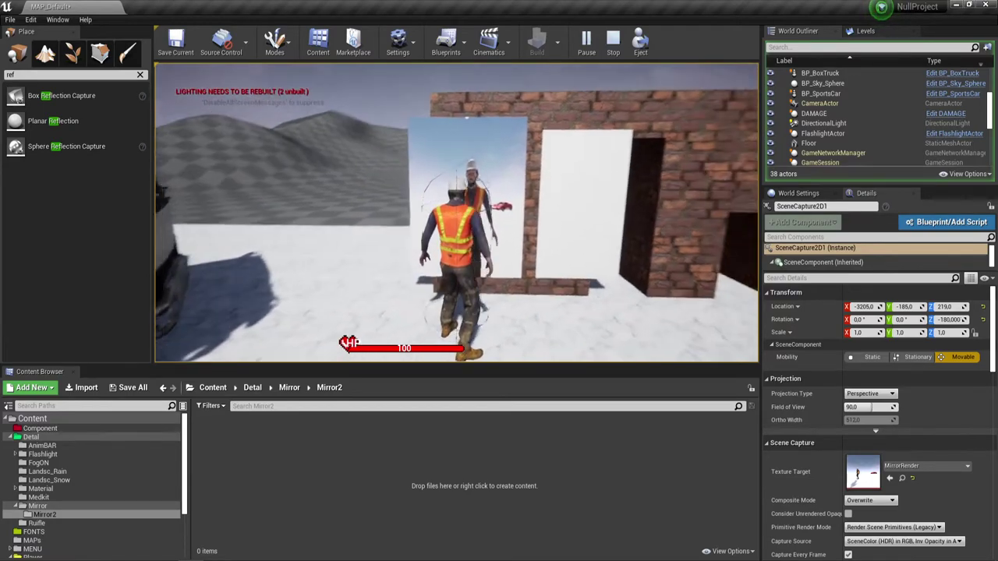
key(w)
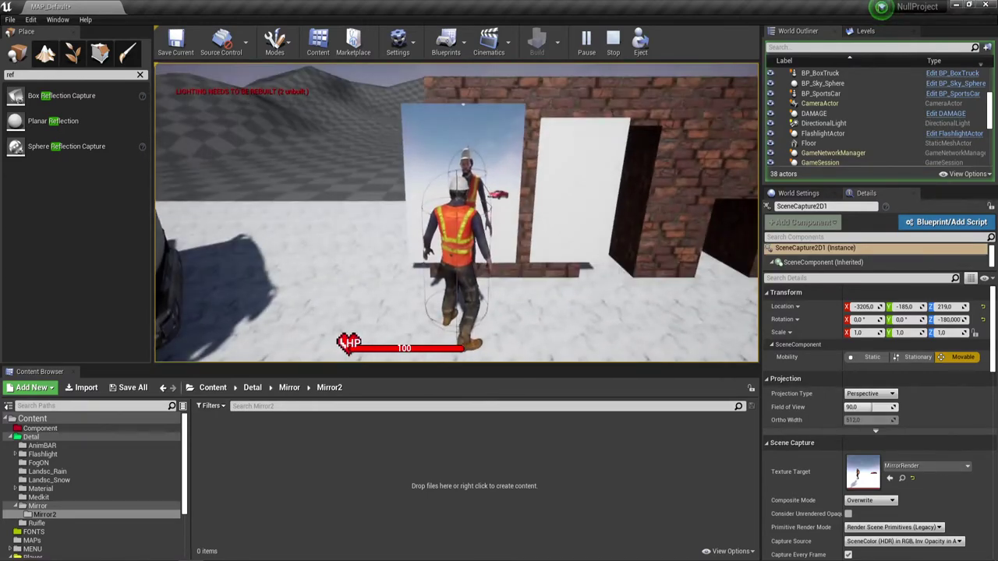
key(s)
key(w)
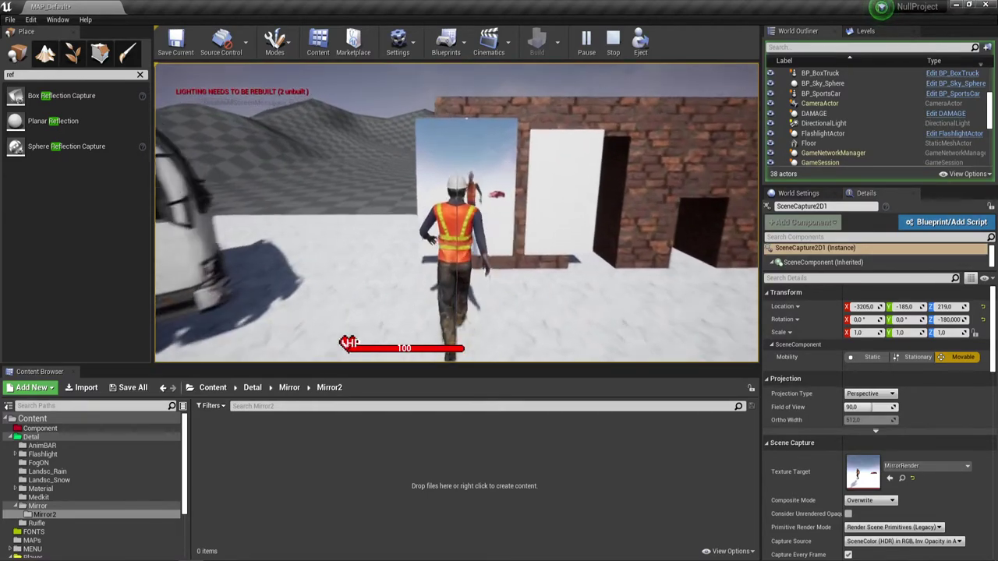
Sidestep to the second mirror, then end the play session and close the Message Log
key(d)
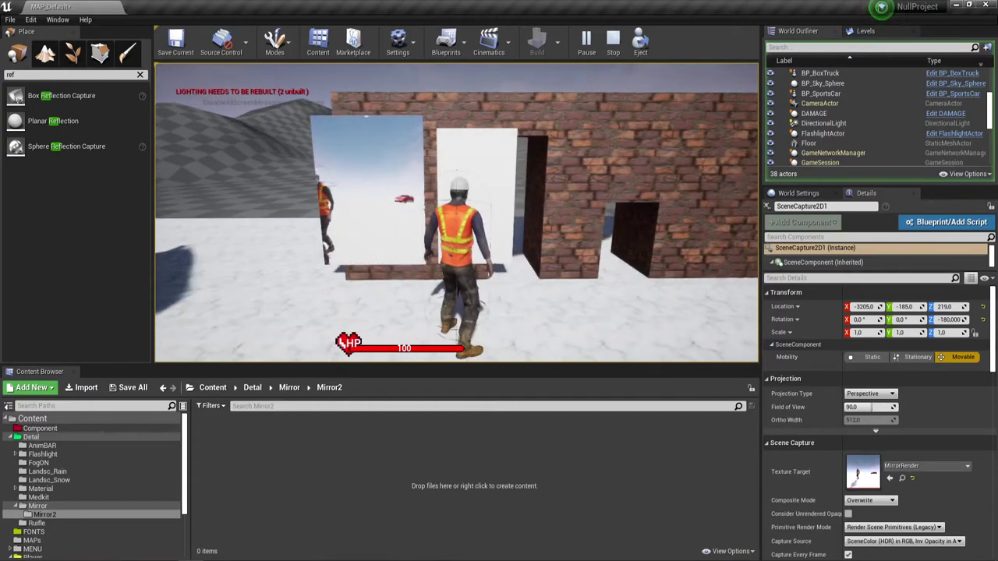
key(w)
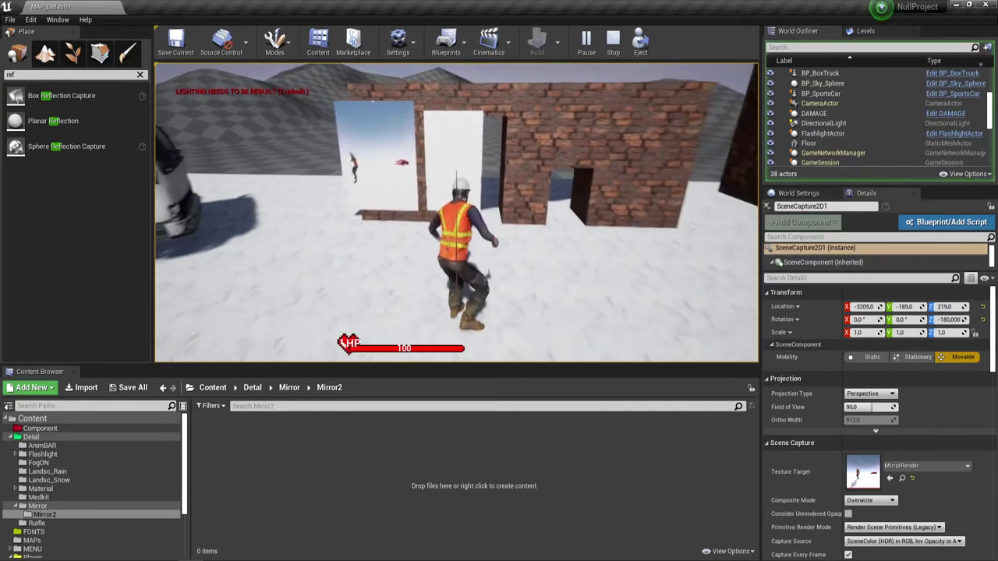
key(Escape)
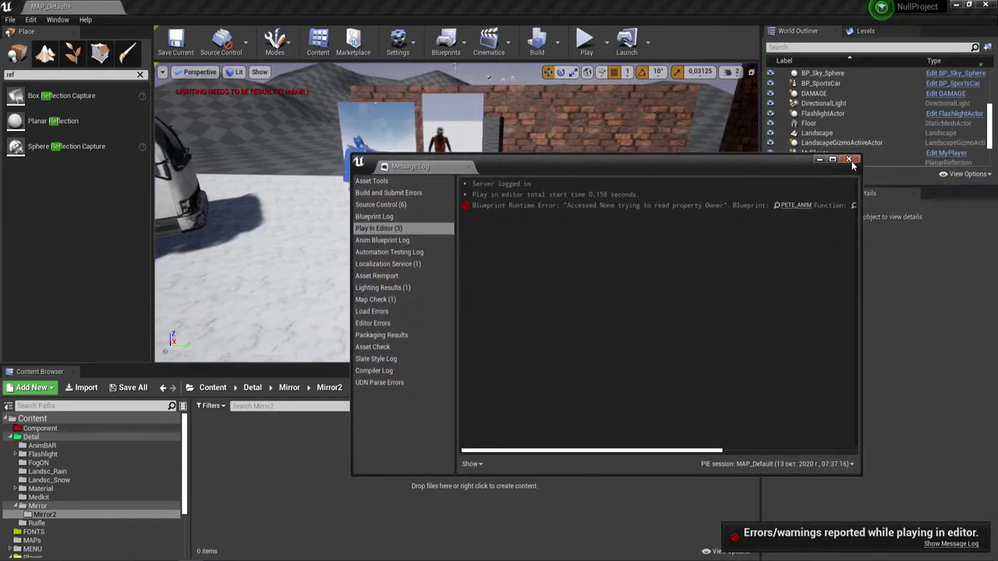
click(848, 159)
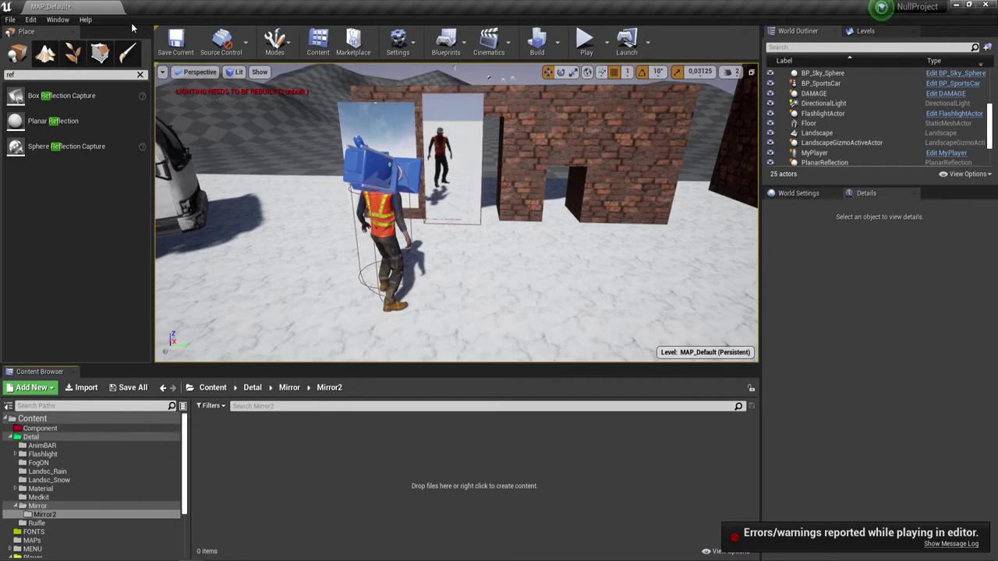
click(398, 43)
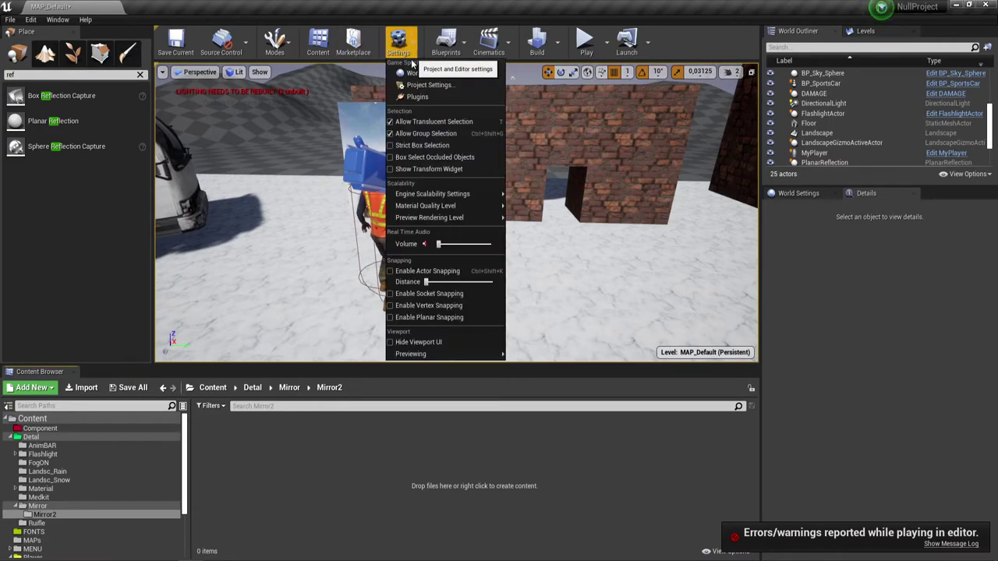
click(417, 84)
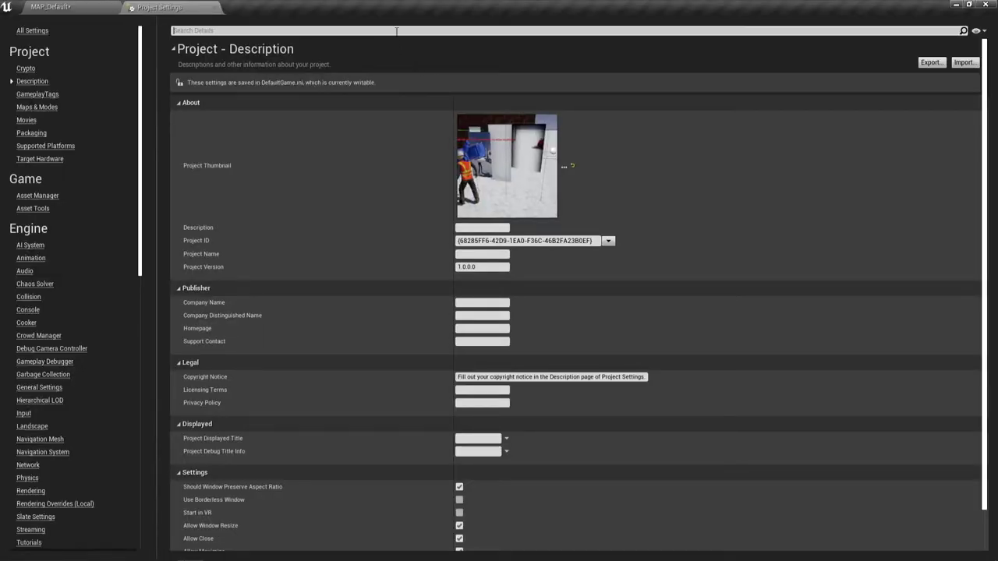
click(397, 31)
text(pl)
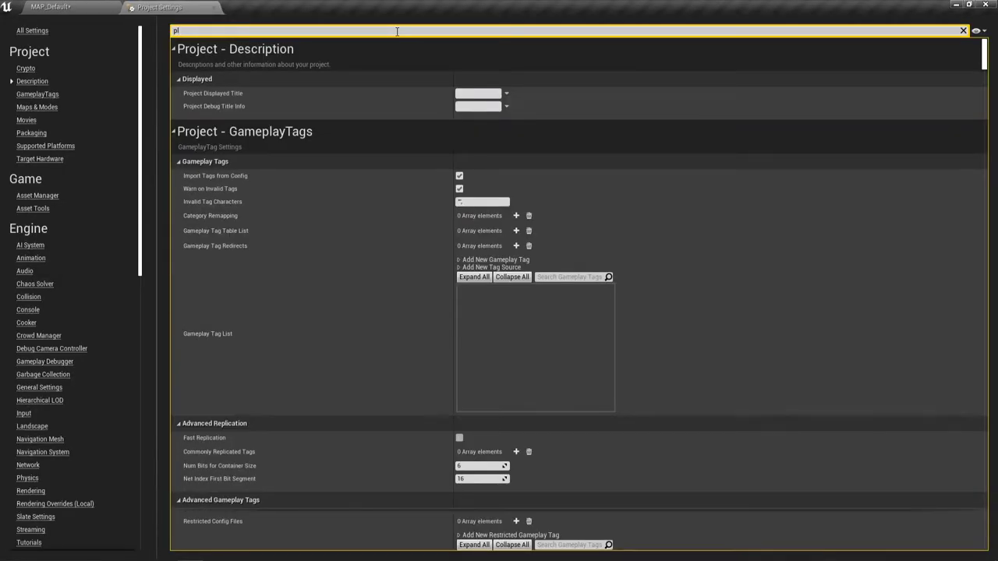
text(an)
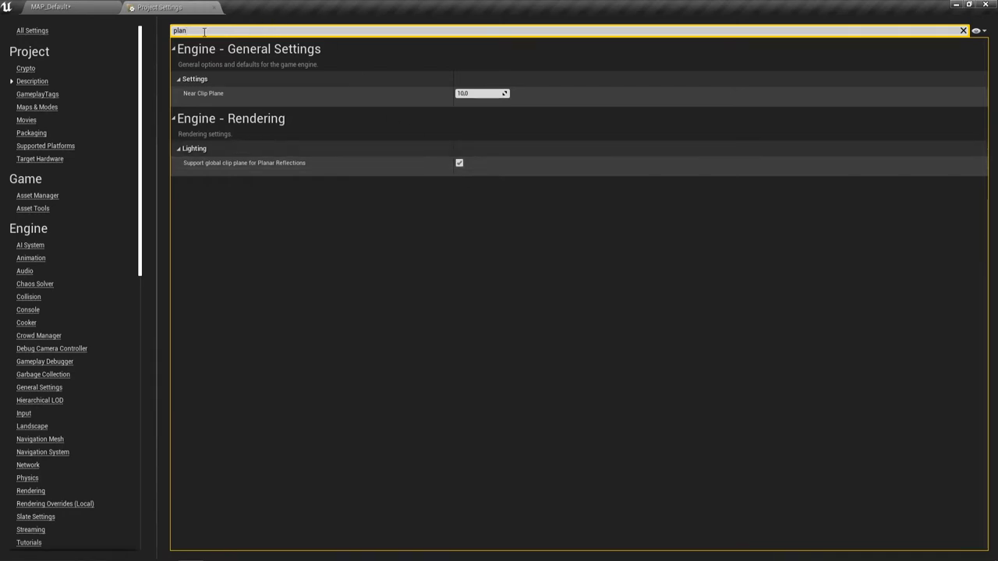
click(215, 7)
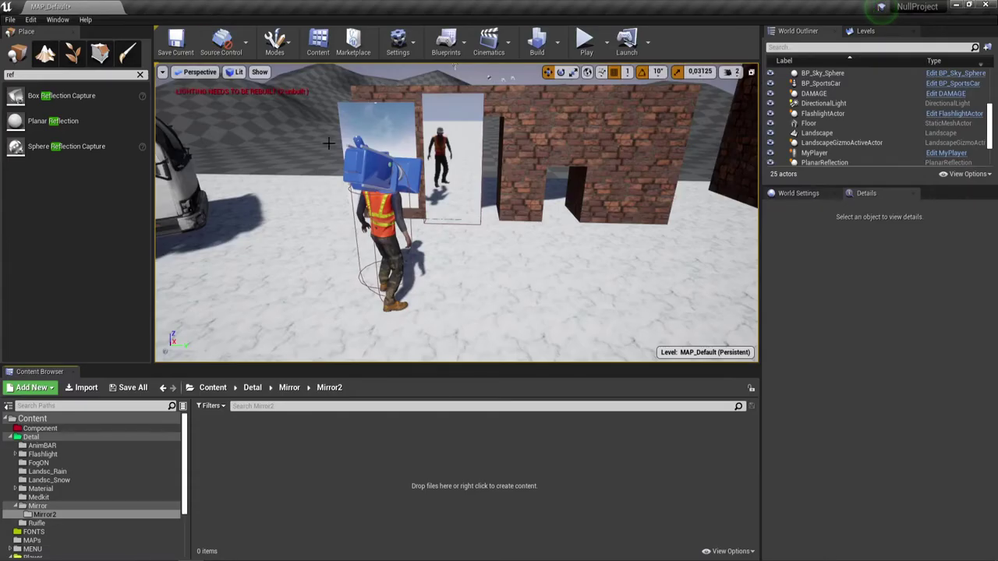
Zoom in on the Planar Reflection mirror's edge and select the Plane2 surface
click(474, 135)
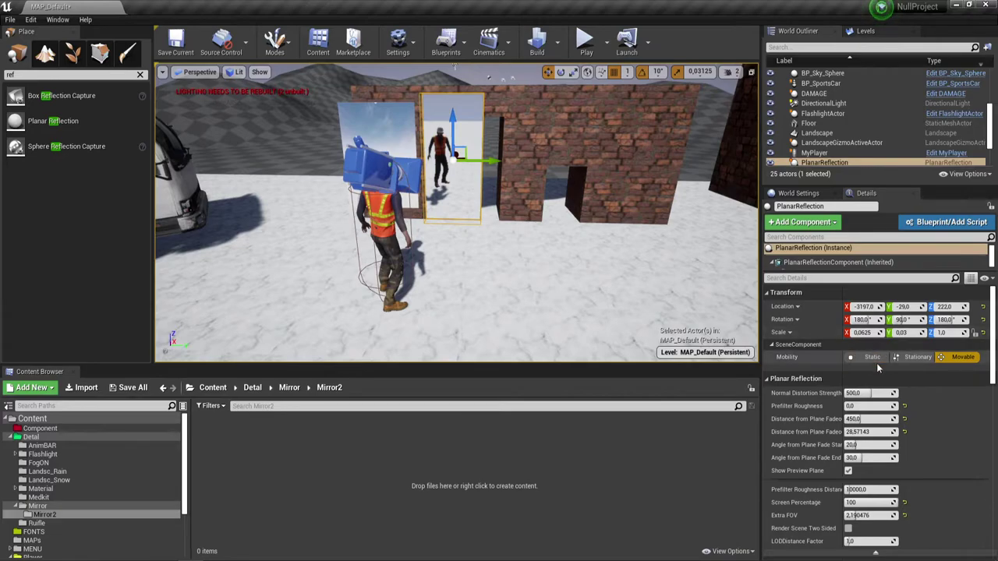
scroll(876, 363, down, 3)
scroll(874, 364, down, 3)
scroll(873, 367, down, 3)
scroll(870, 370, down, 3)
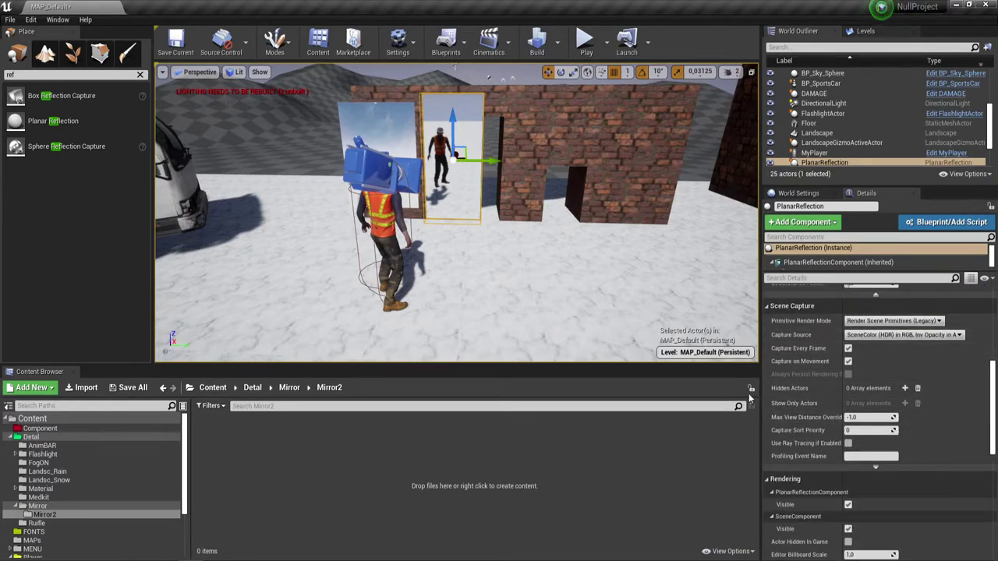
scroll(822, 403, down, 3)
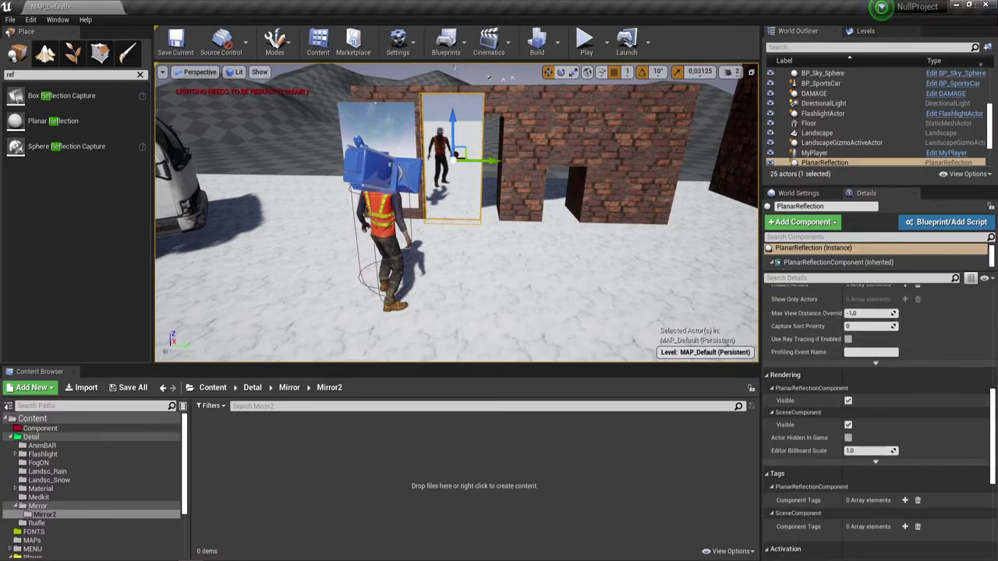
mouse_move(455, 67)
right_down()
mouse_move(615, 117)
mouse_move(499, 124)
mouse_move(546, 125)
right_up()
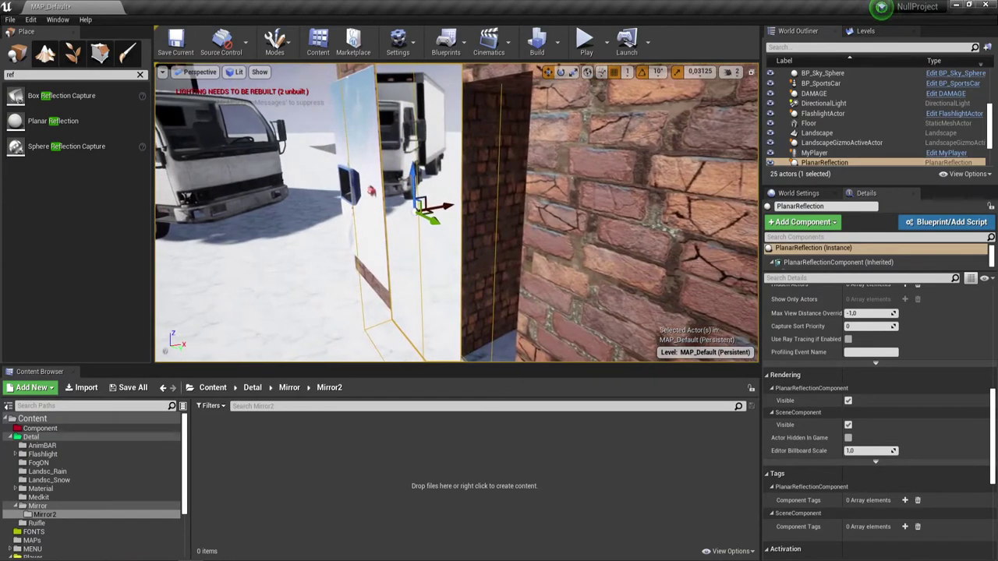
right_drag(546, 125, 441, 161)
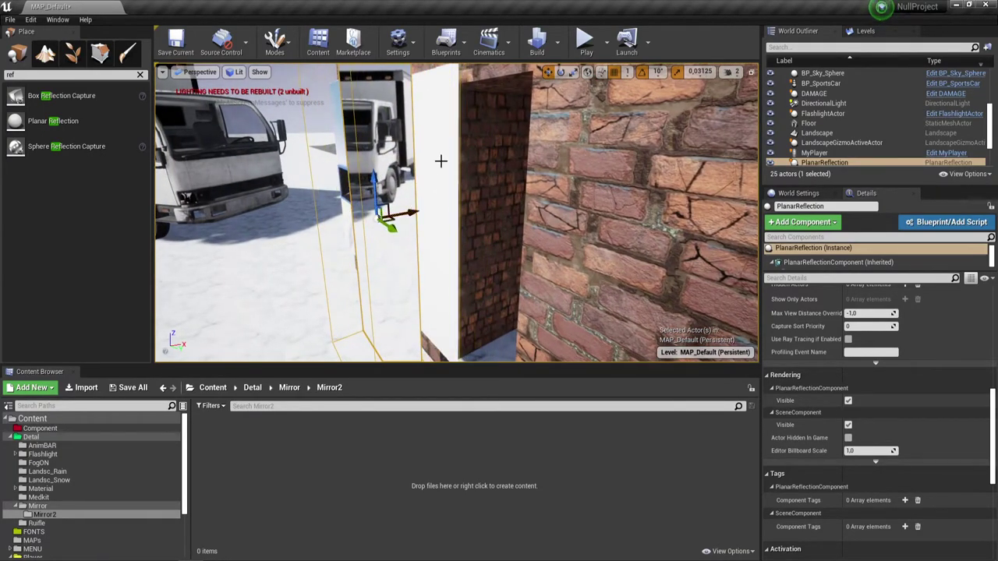
click(441, 147)
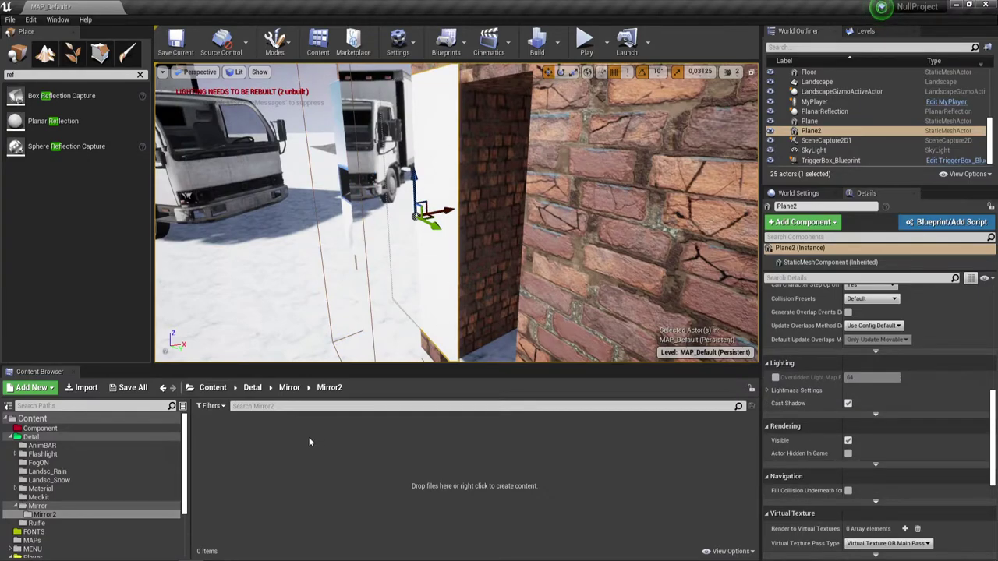
Create a new Material asset named Mirror2 in the Mirror2 folder
right_click(292, 447)
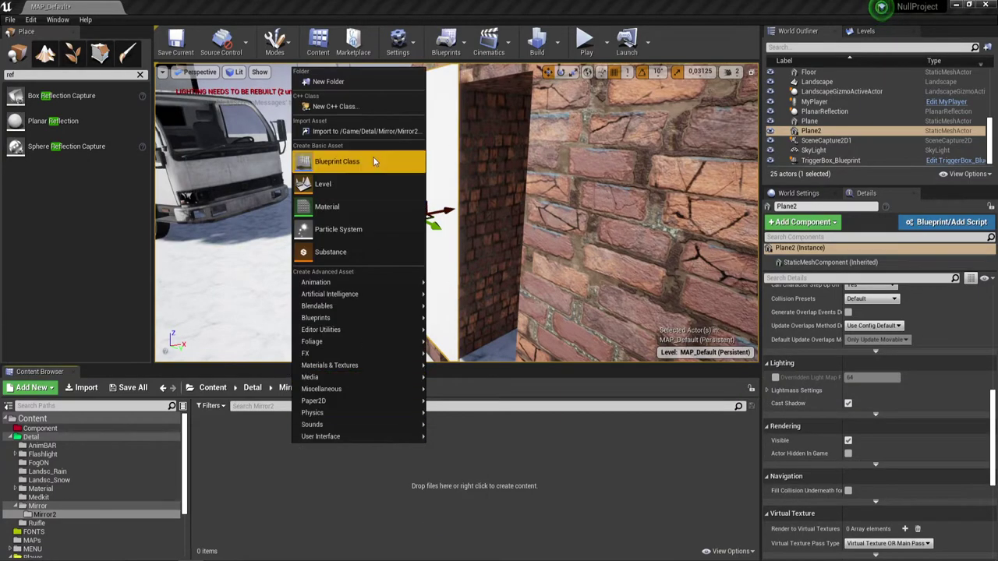
click(336, 205)
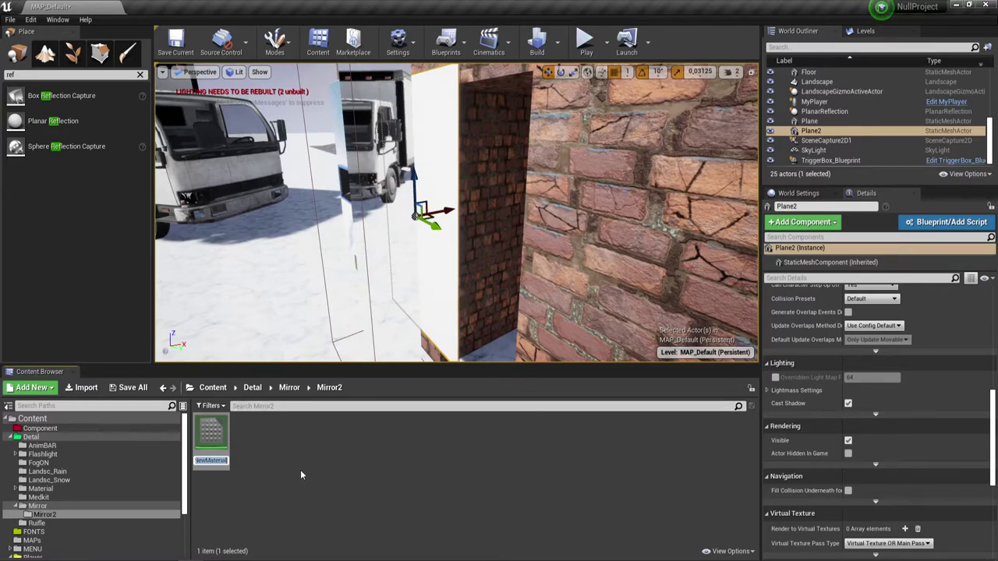
text(Mirror2)
key(Return)
Rename the material to MatMirror2 and open it in the Material Editor
key(F2)
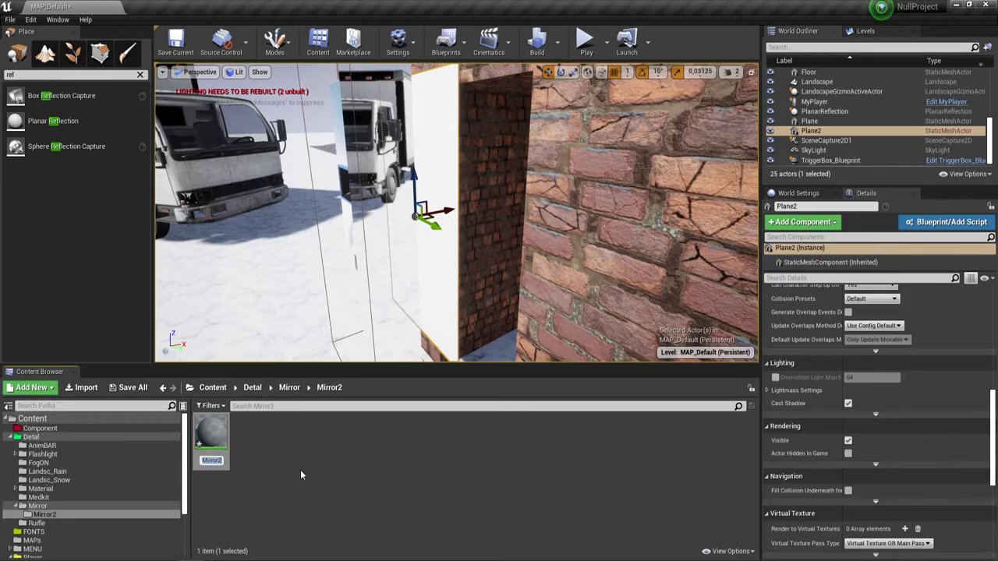
key(Home)
text(Mat)
key(Return)
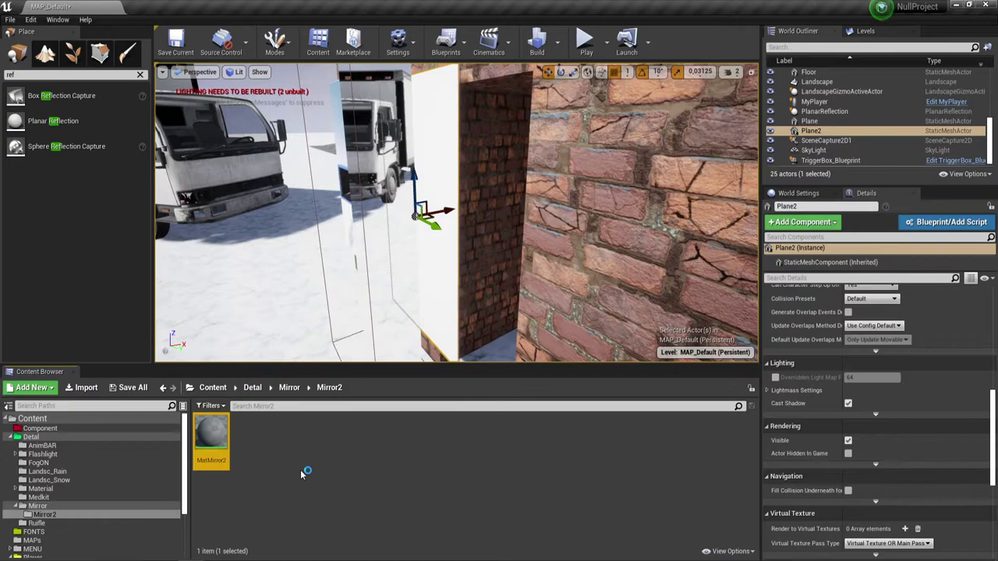
double_click(229, 454)
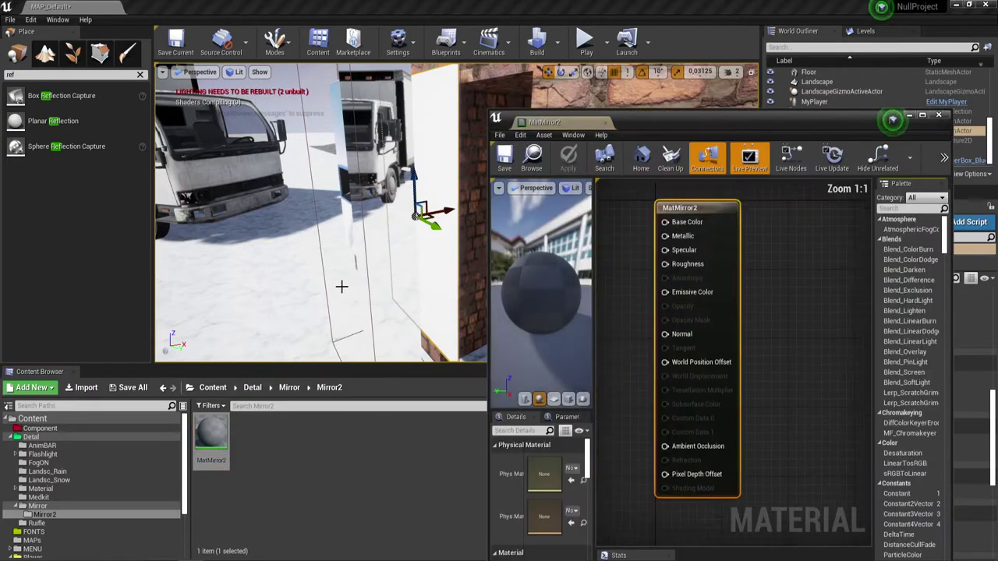
Maximize the Material Editor and move the MatMirror2 output node to the right
double_click(561, 124)
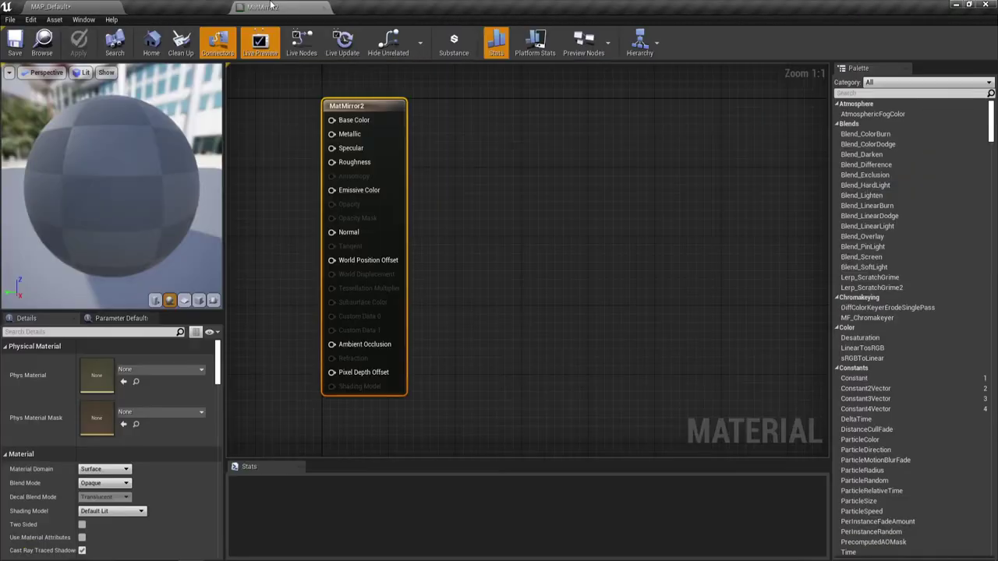
drag(342, 106, 617, 106)
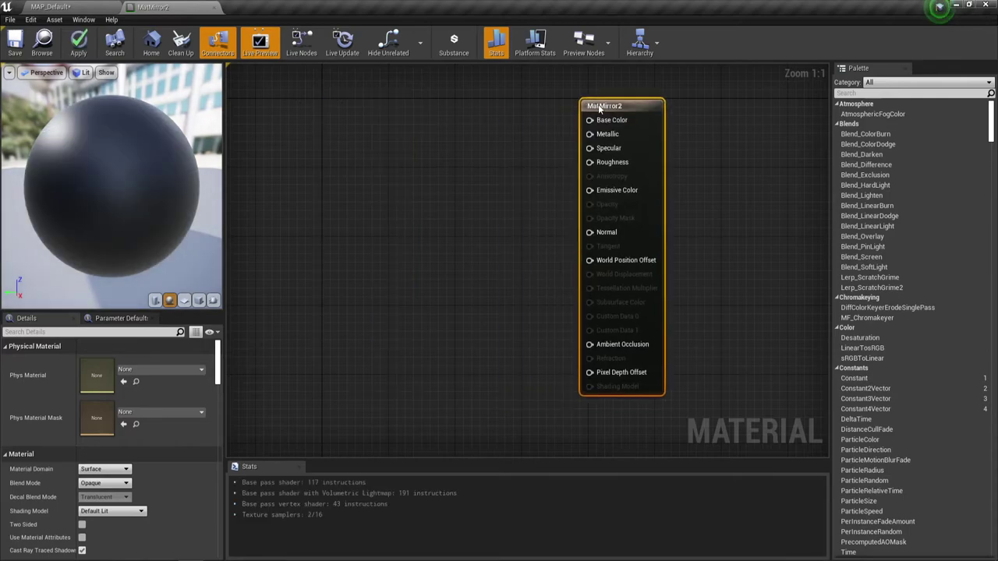
click(418, 138)
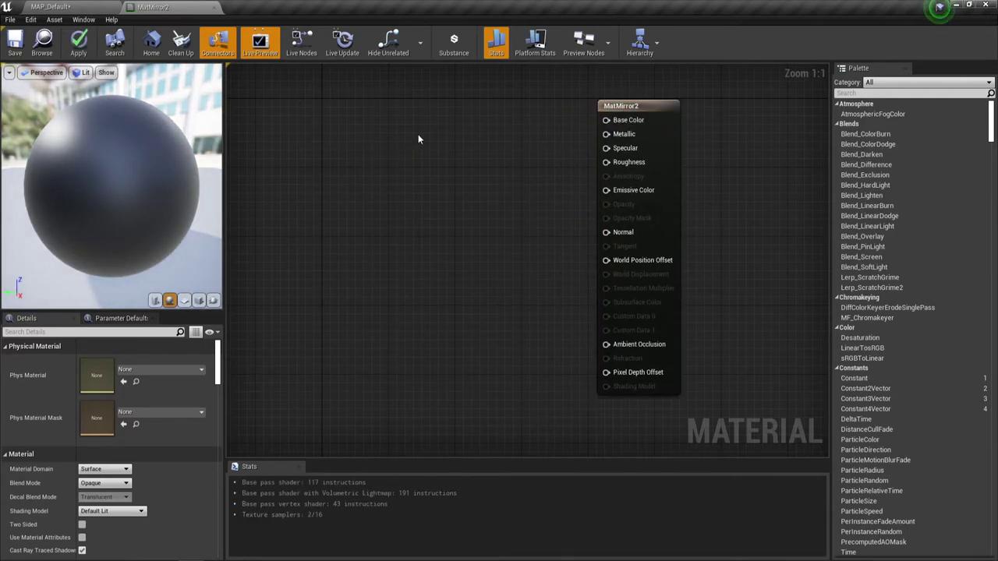
Add a Constant3Vector node set to white (1,1,1) and wire it into Base Color
click(432, 97)
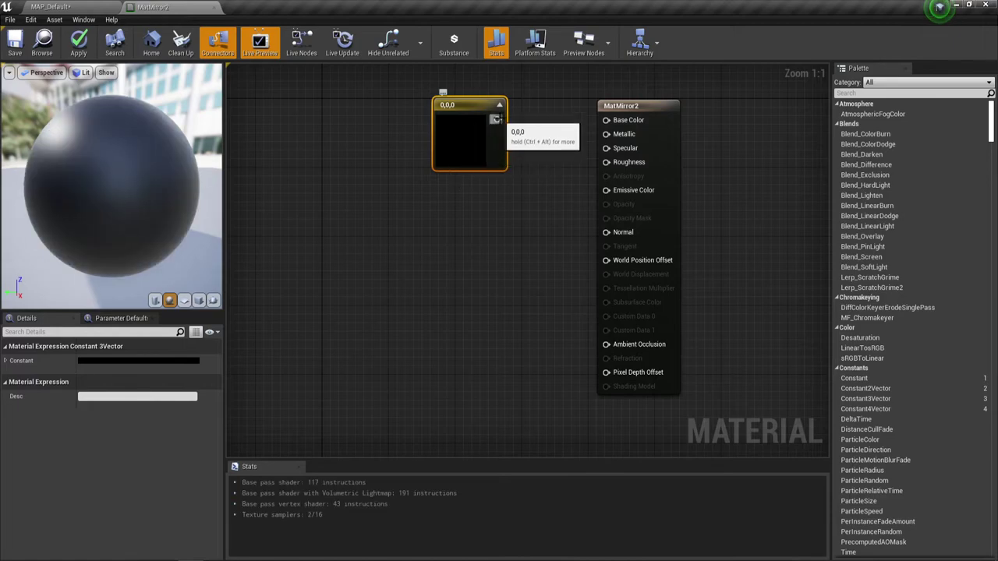
drag(498, 122, 606, 120)
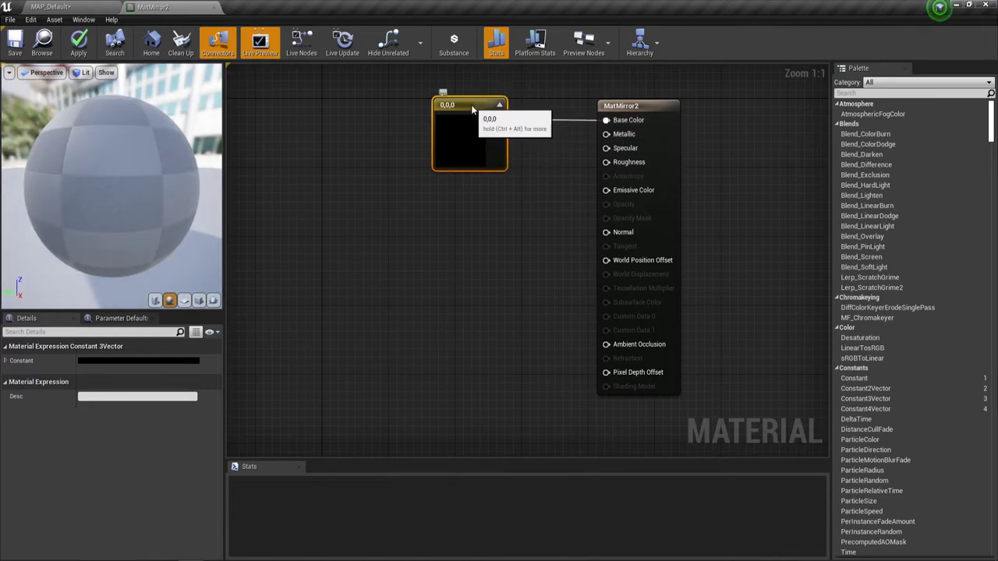
drag(472, 104, 463, 88)
double_click(450, 118)
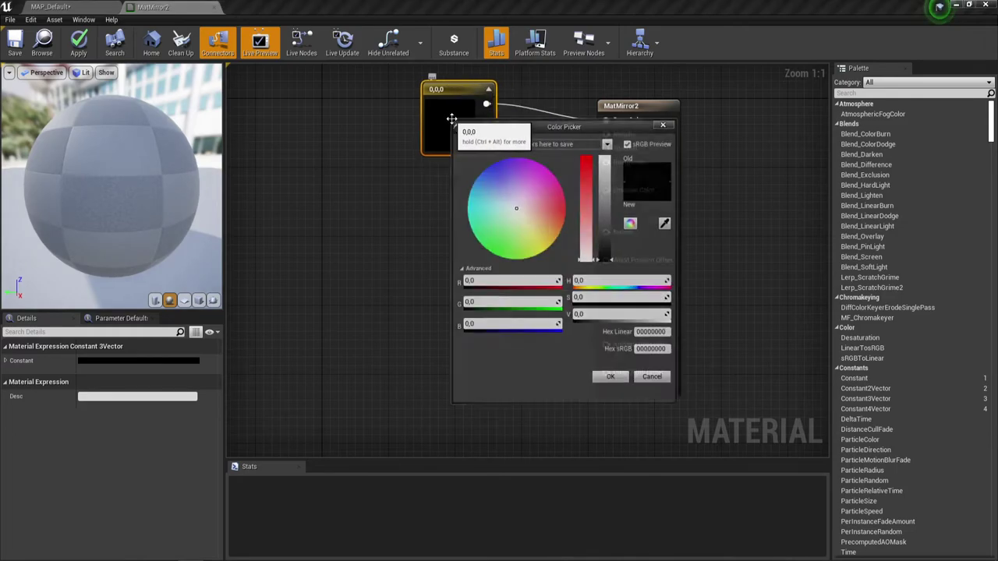
drag(603, 216, 606, 159)
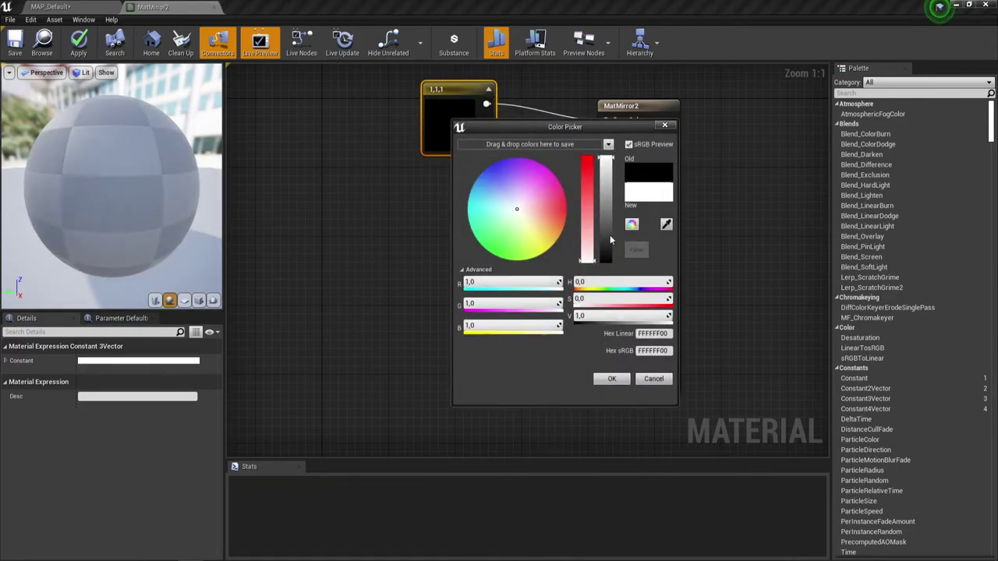
click(611, 380)
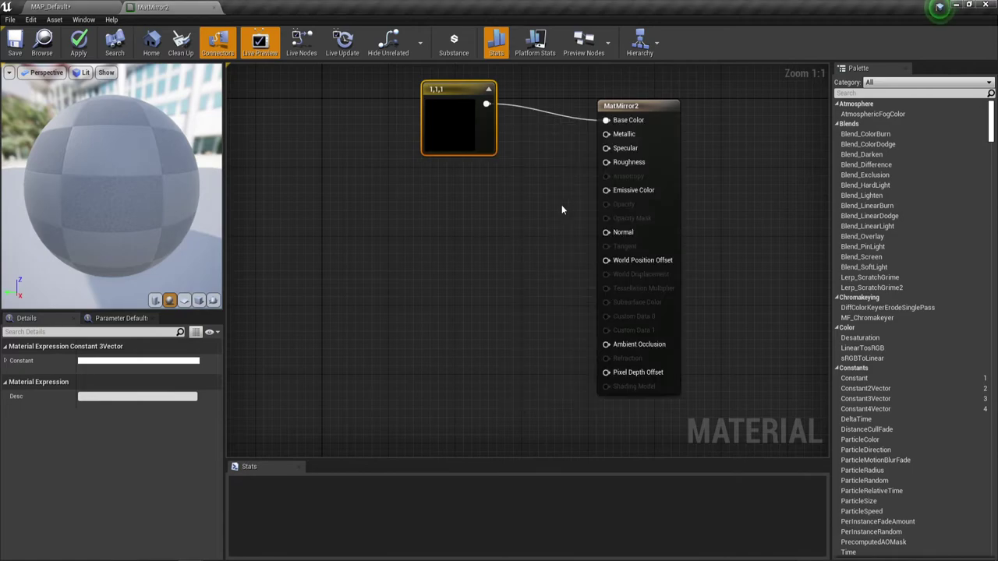
Add two scalar Constant nodes and wire them into the material's inputs, including Metallic
drag(456, 97, 456, 88)
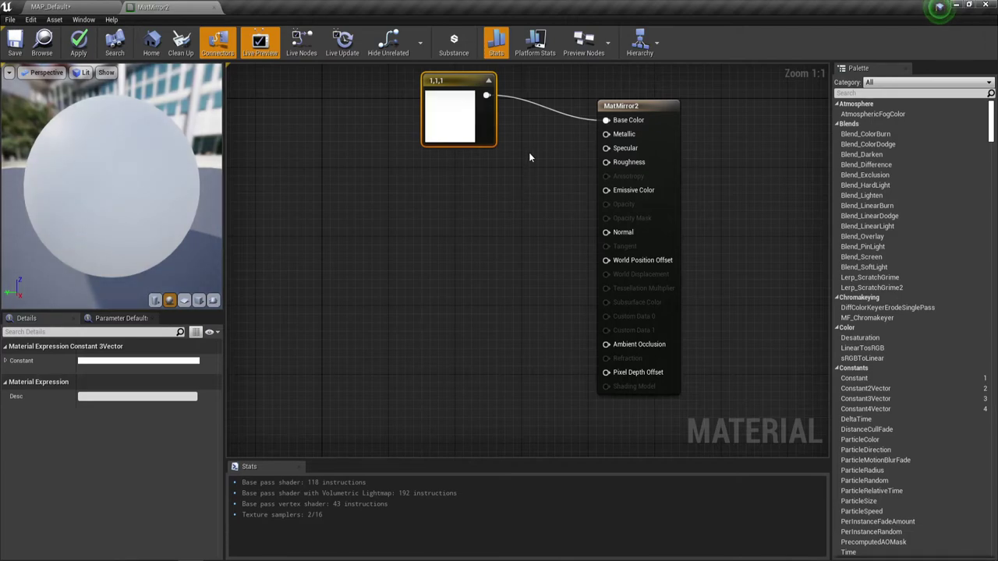
click(524, 151)
click(527, 207)
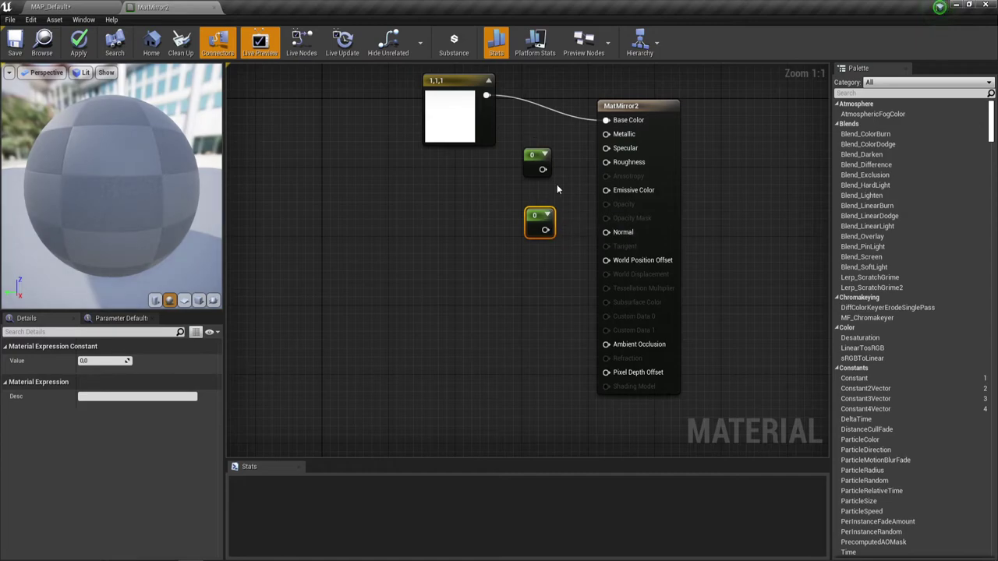
drag(542, 170, 606, 134)
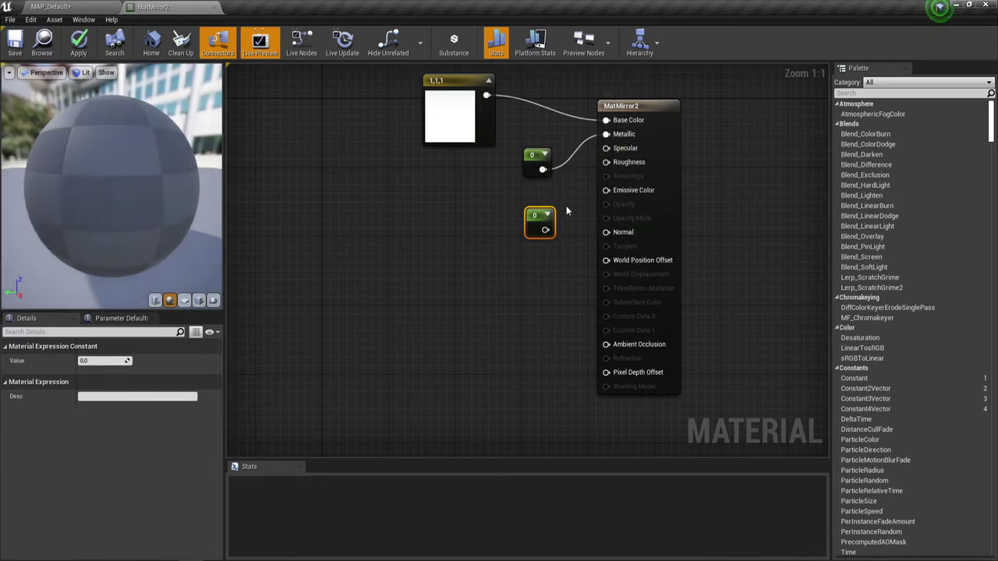
drag(544, 228, 606, 162)
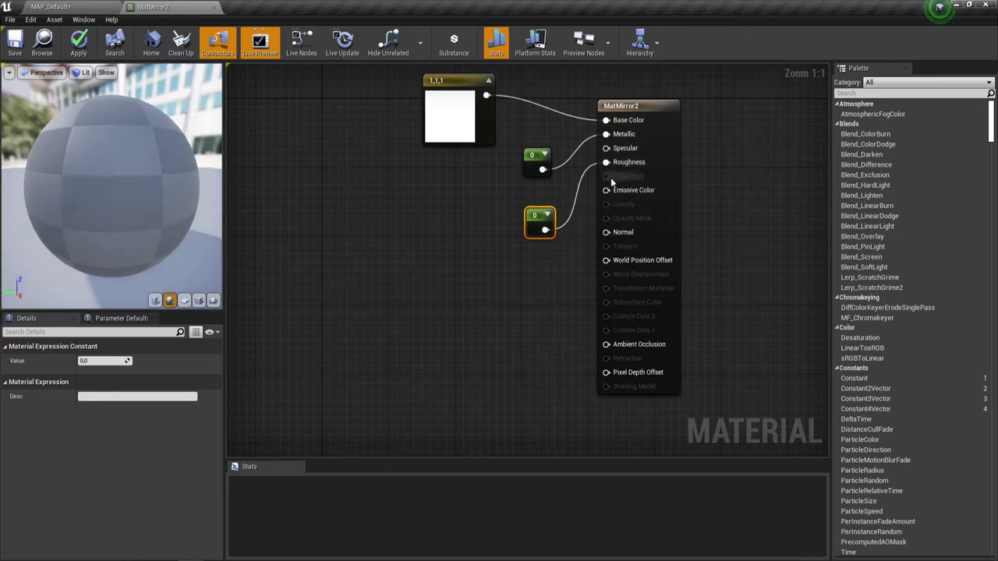
Set the upper constant to 1 feeding Metallic and Specular, with the 0 constant on Roughness
click(535, 159)
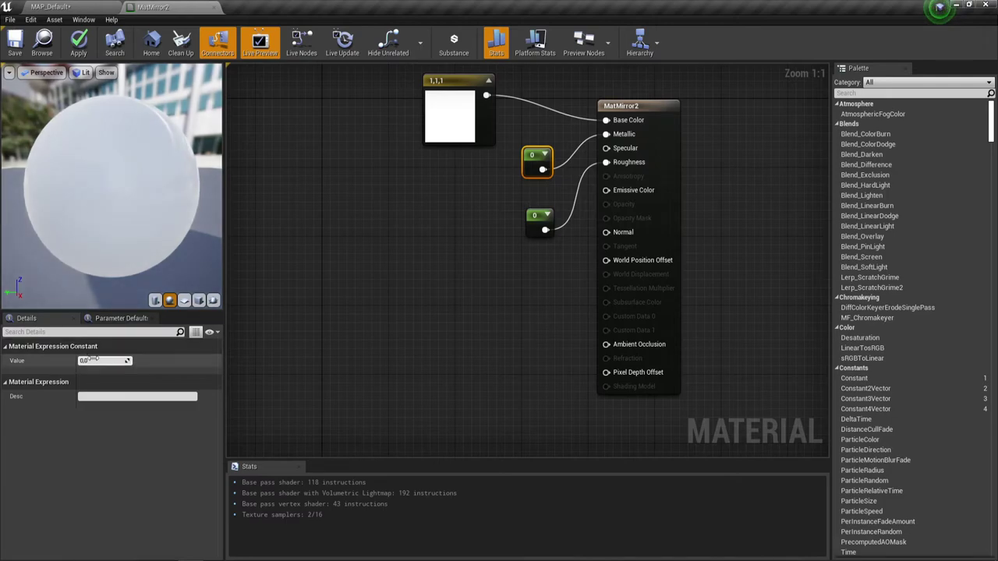
click(91, 359)
text(1)
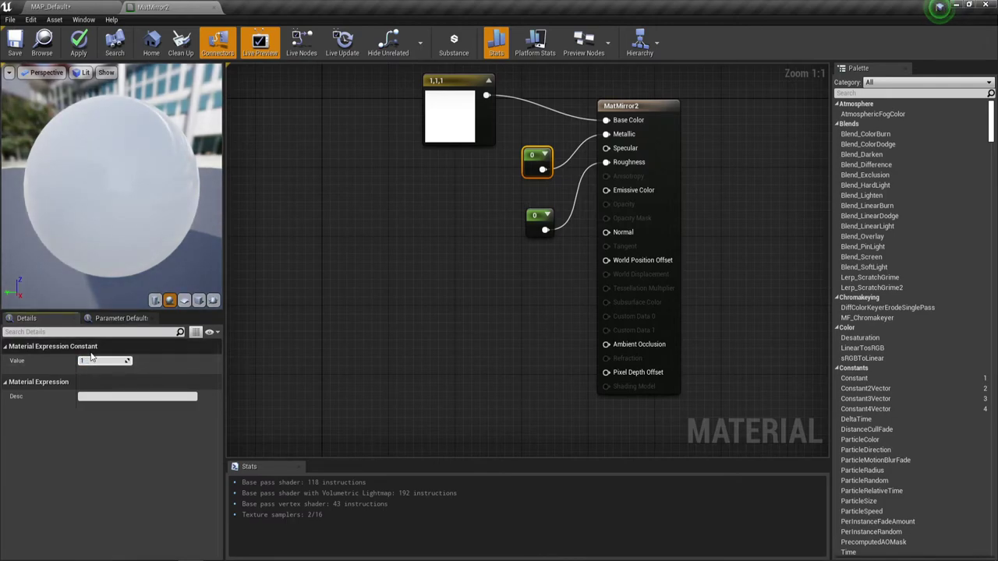
key(Return)
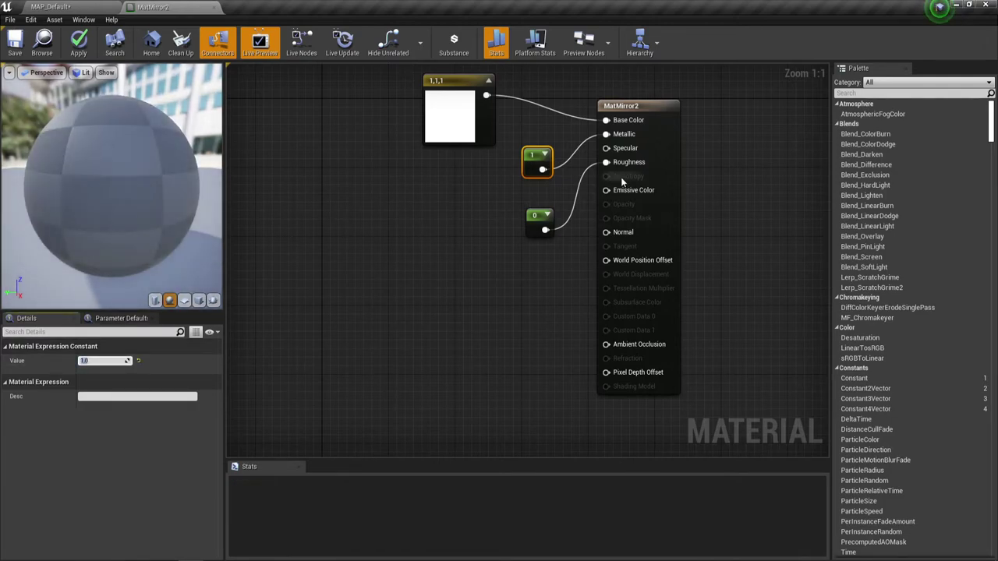
drag(545, 229, 627, 163)
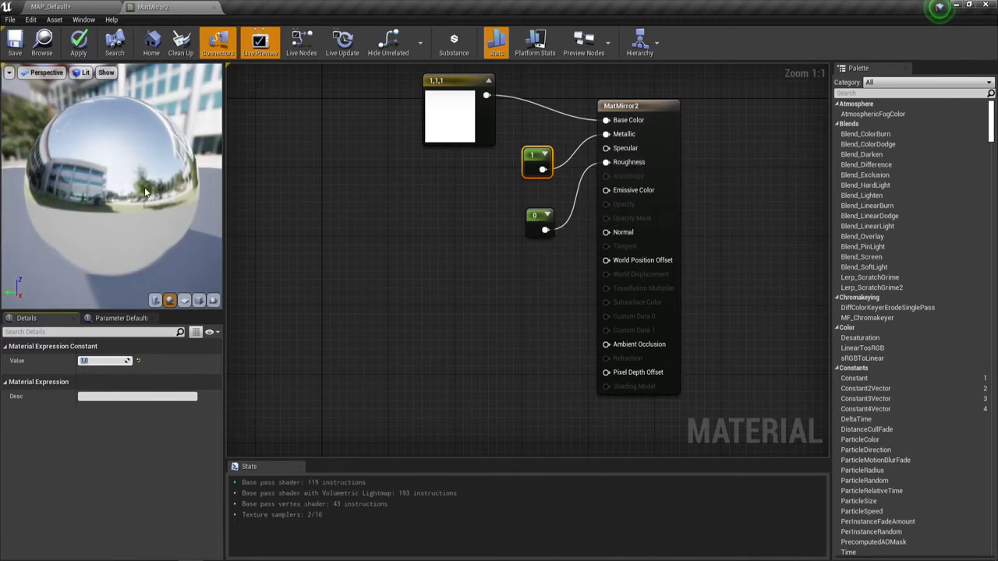
drag(145, 192, 135, 159)
mouse_move(543, 169)
mouse_down()
mouse_move(624, 151)
mouse_move(610, 149)
mouse_up()
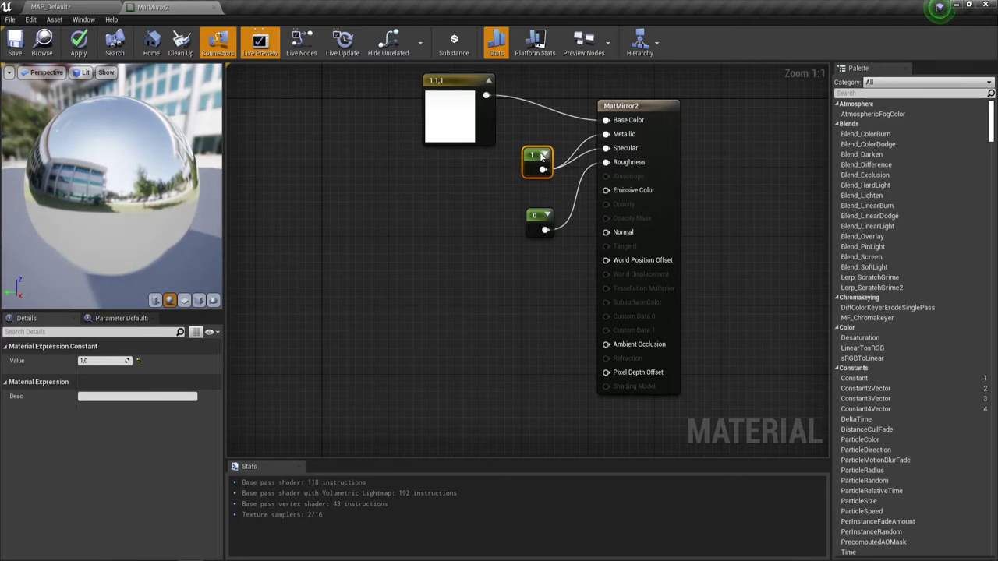
drag(542, 160, 533, 147)
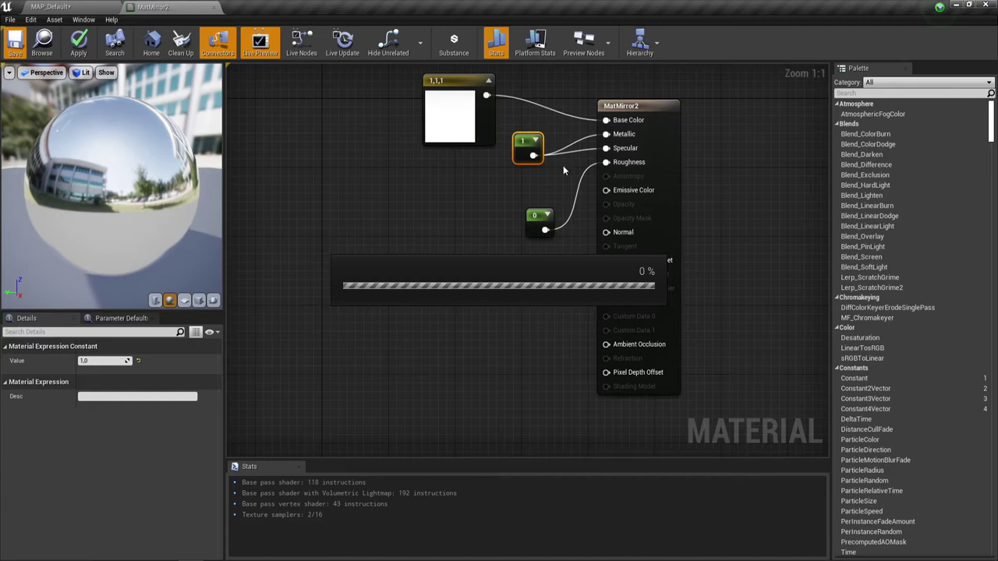
Back in MAP_Default, assign MatMirror2 to Plane2's Element 0 material slot
click(68, 7)
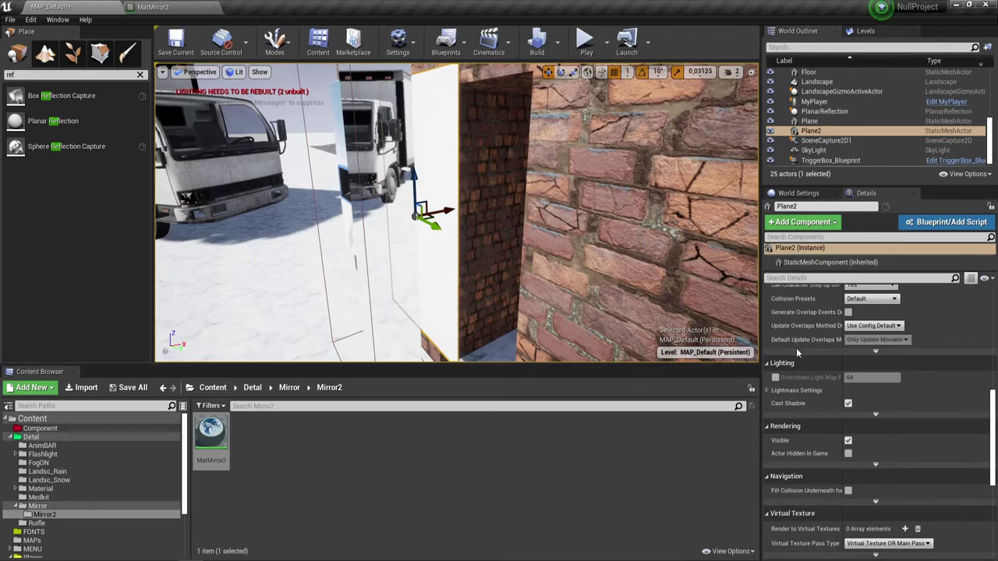
scroll(924, 472, up, 5)
scroll(924, 471, up, 1)
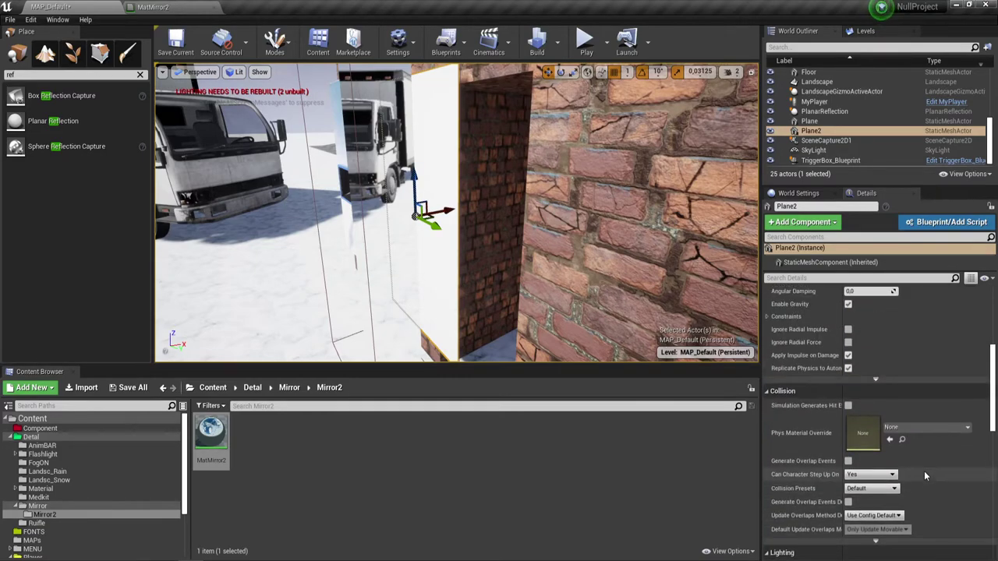
scroll(924, 471, up, 3)
scroll(923, 470, up, 4)
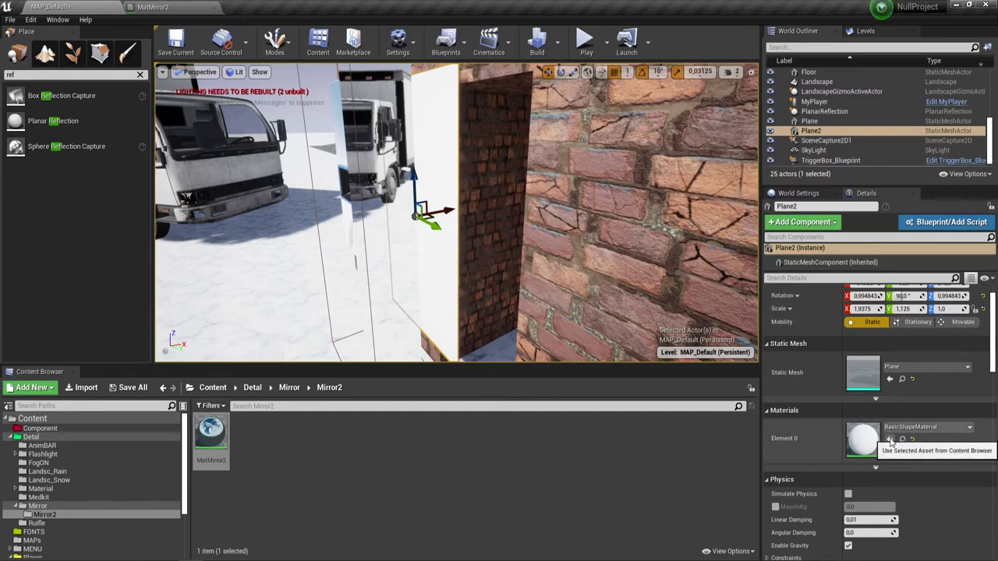
click(889, 438)
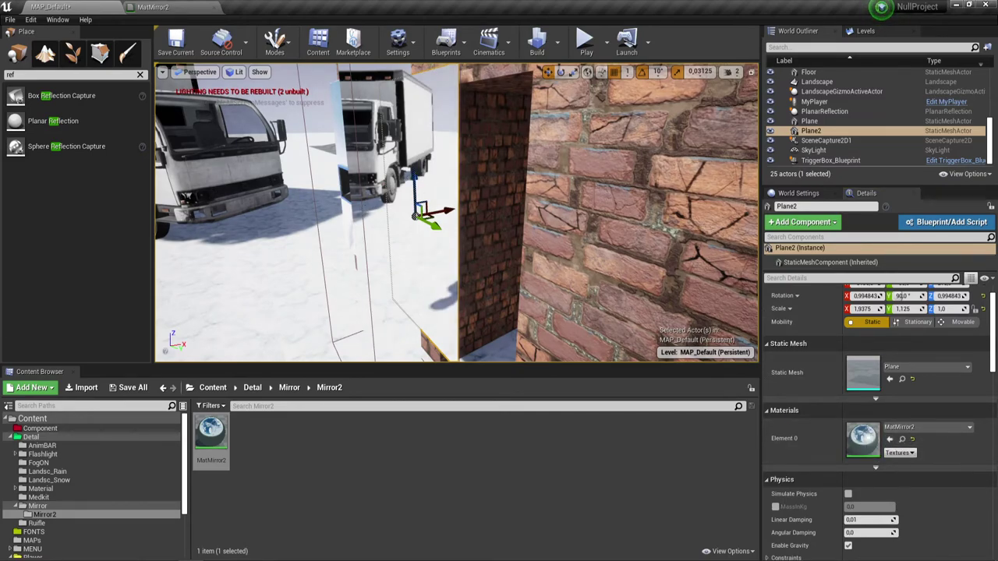
Slide the PlanarReflection actor right to sit over Plane2, facing both mirrors
click(397, 281)
drag(408, 212, 441, 206)
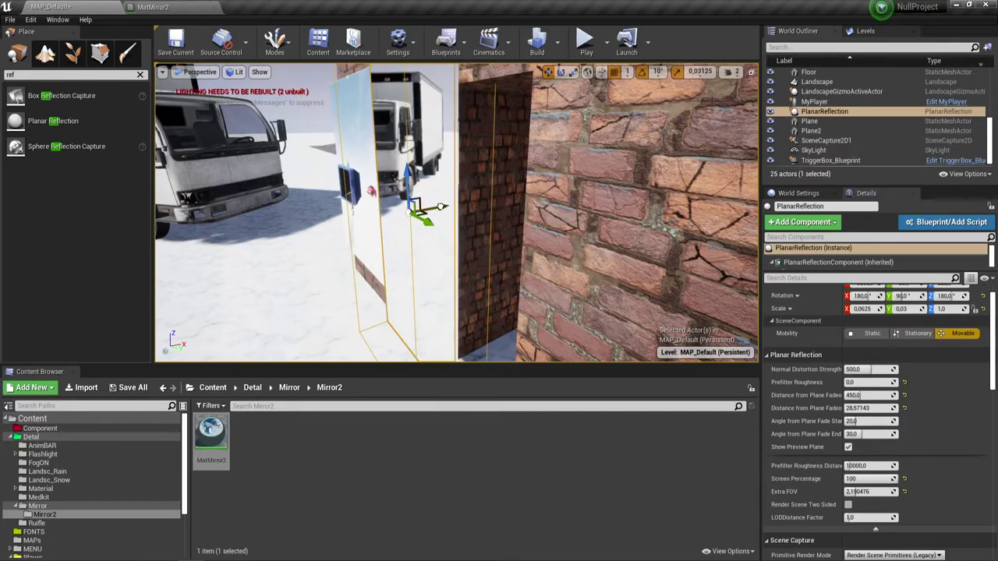
mouse_move(442, 205)
right_down()
mouse_move(468, 210)
mouse_move(459, 205)
right_up()
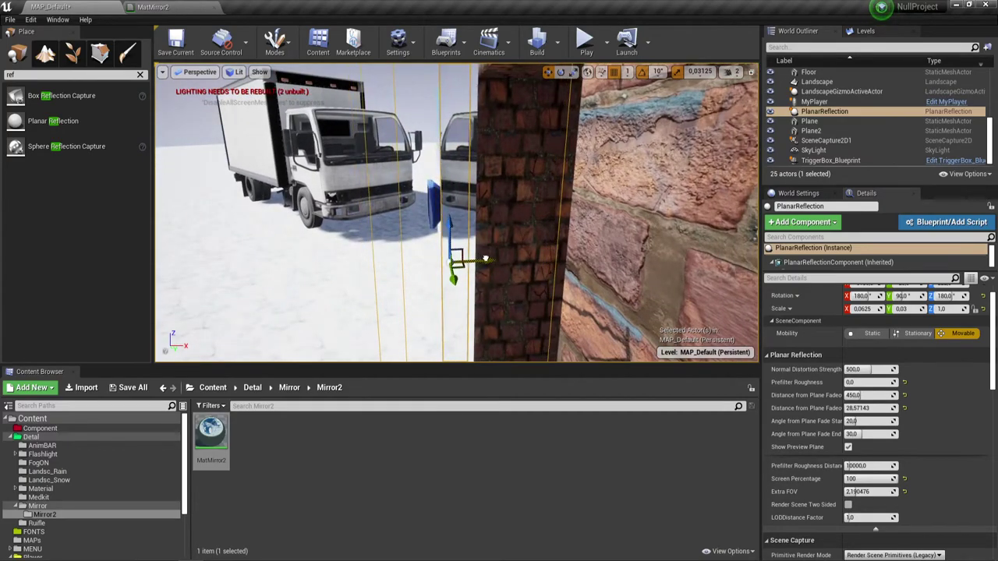
right_drag(484, 258, 484, 257)
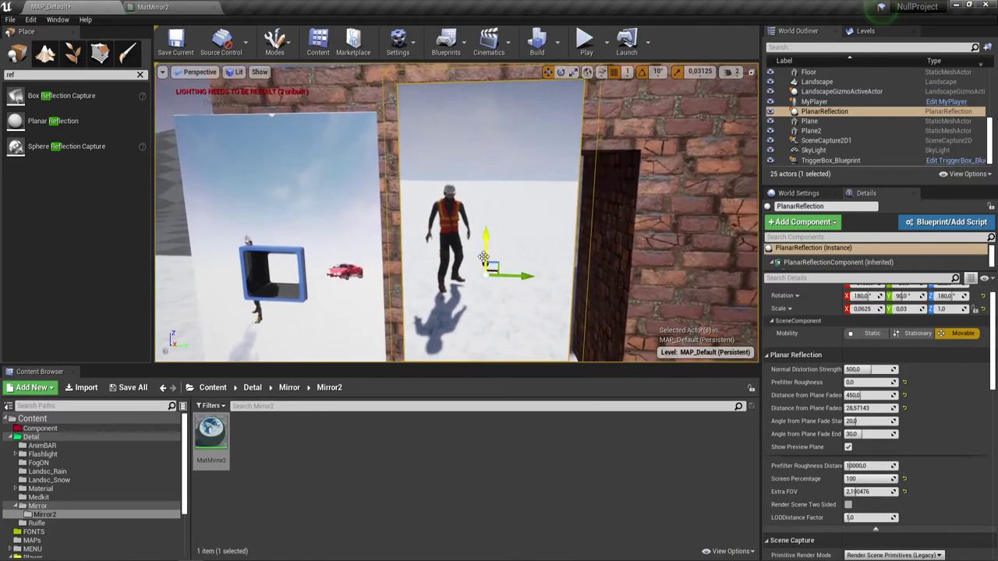
Play a new game, walking the worker toward and away from both mirrors, then stop
click(589, 43)
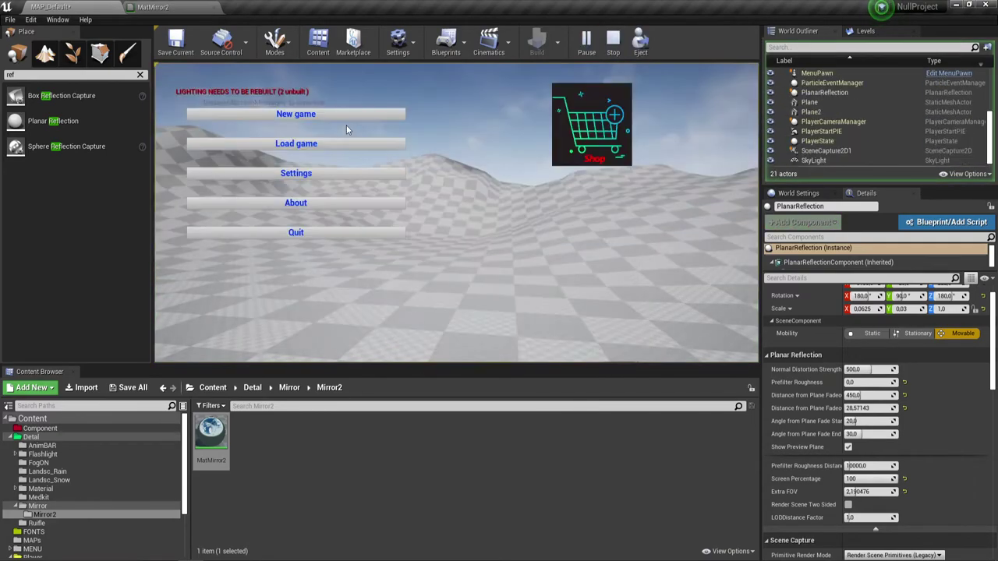
click(294, 116)
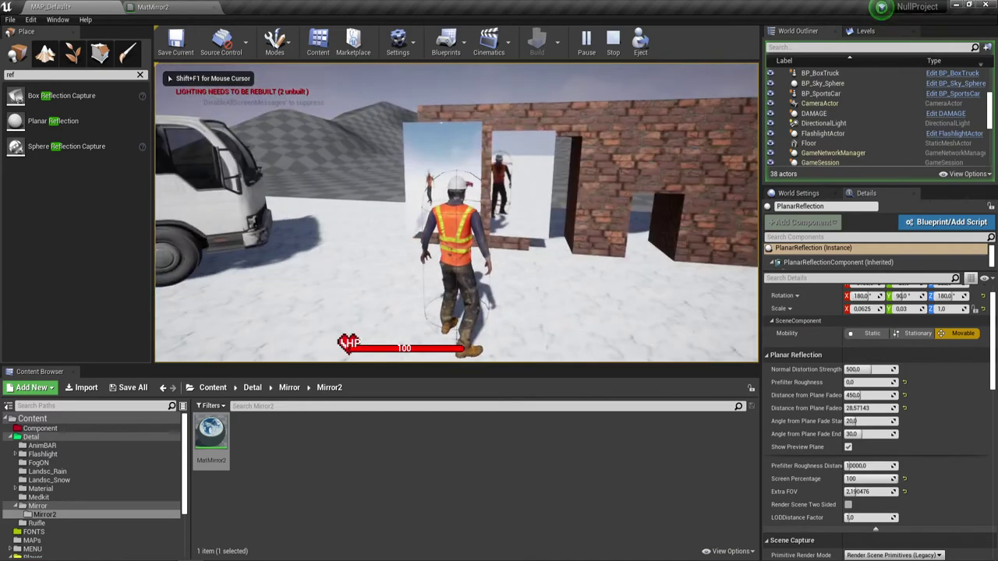
key(w)
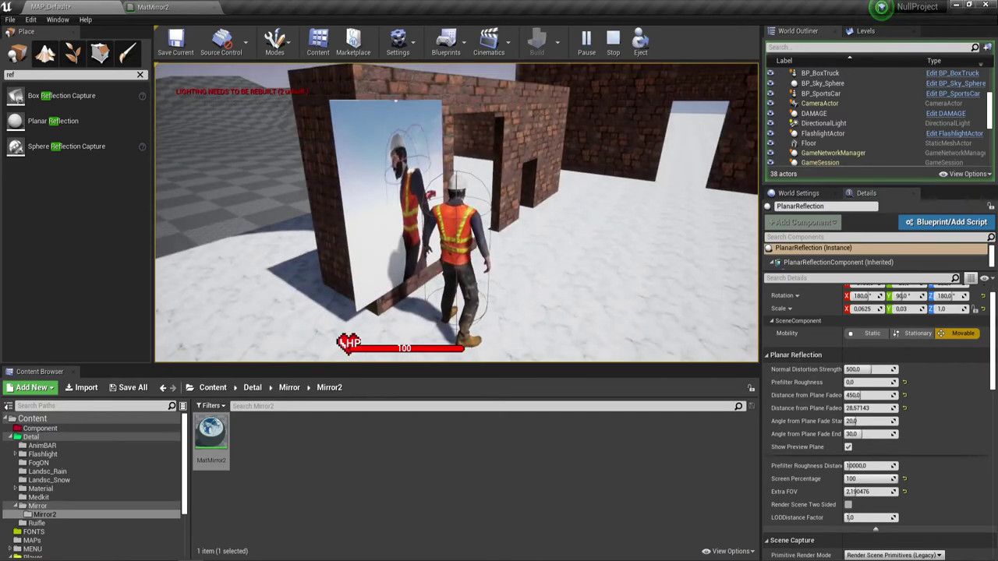
key(w)
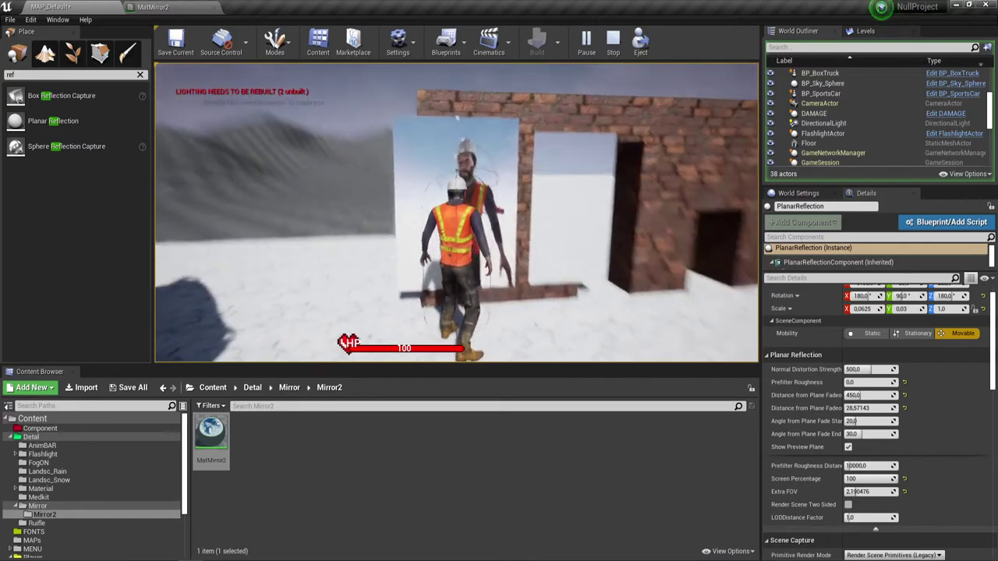
key(w)
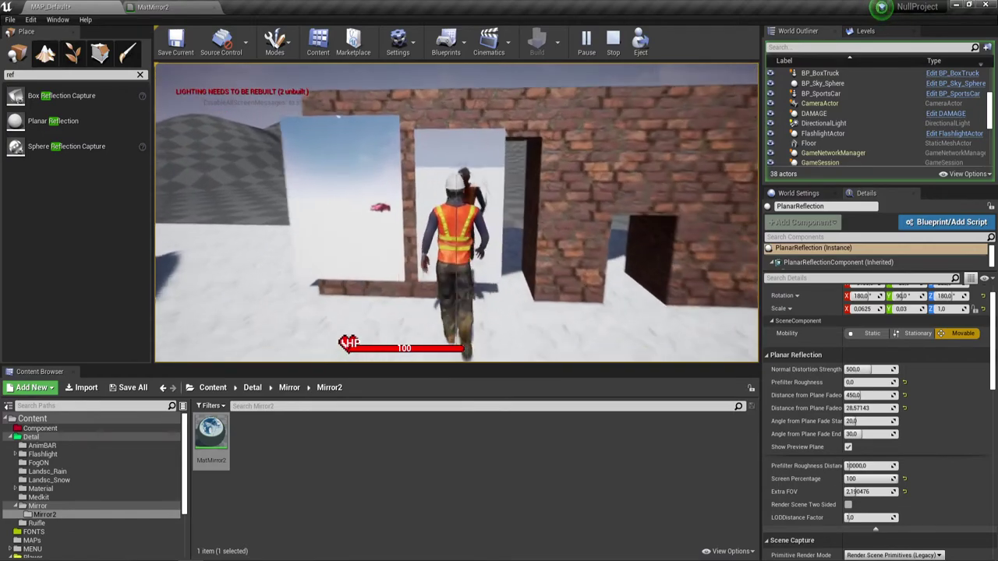
key(s)
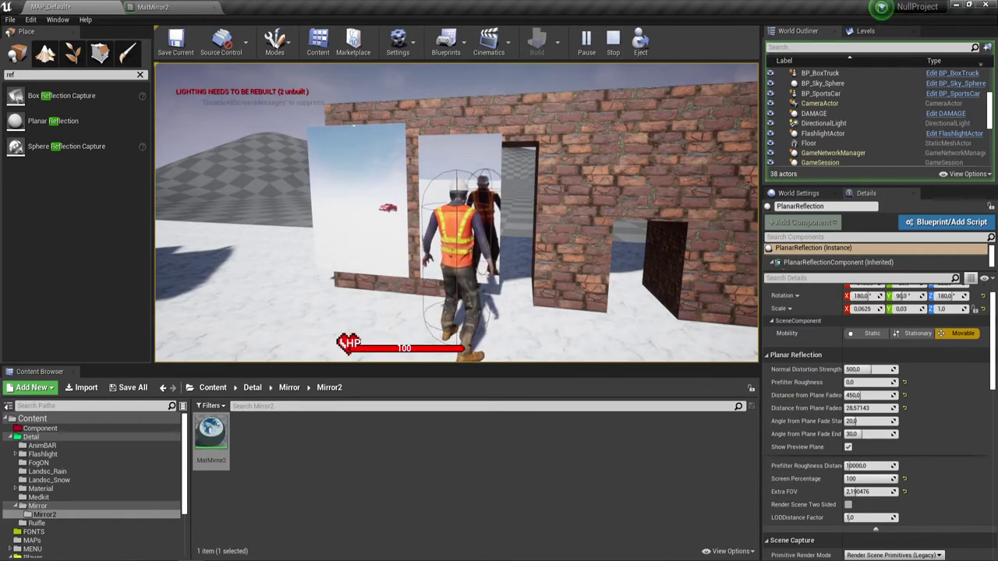
key(w)
key(w)
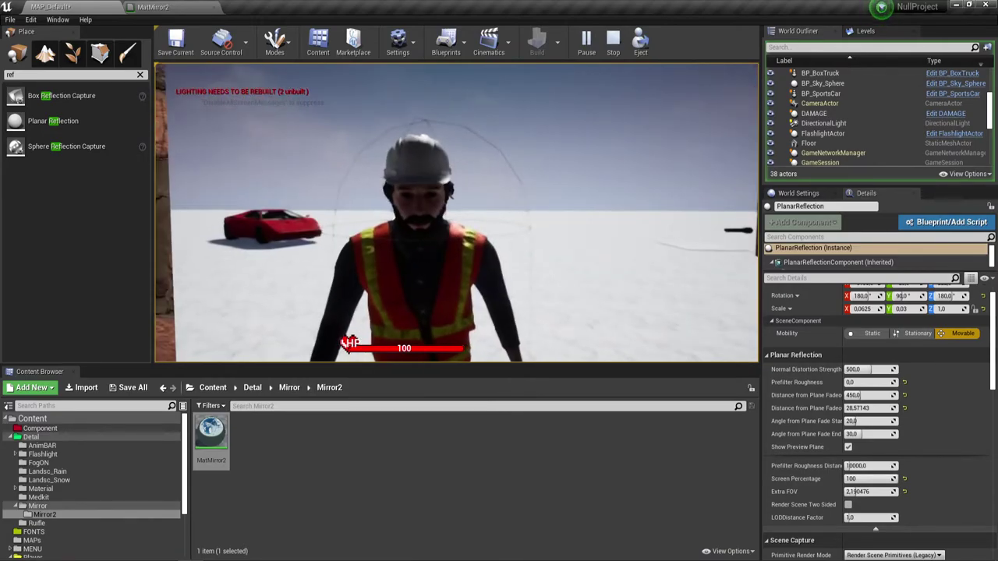
key(w)
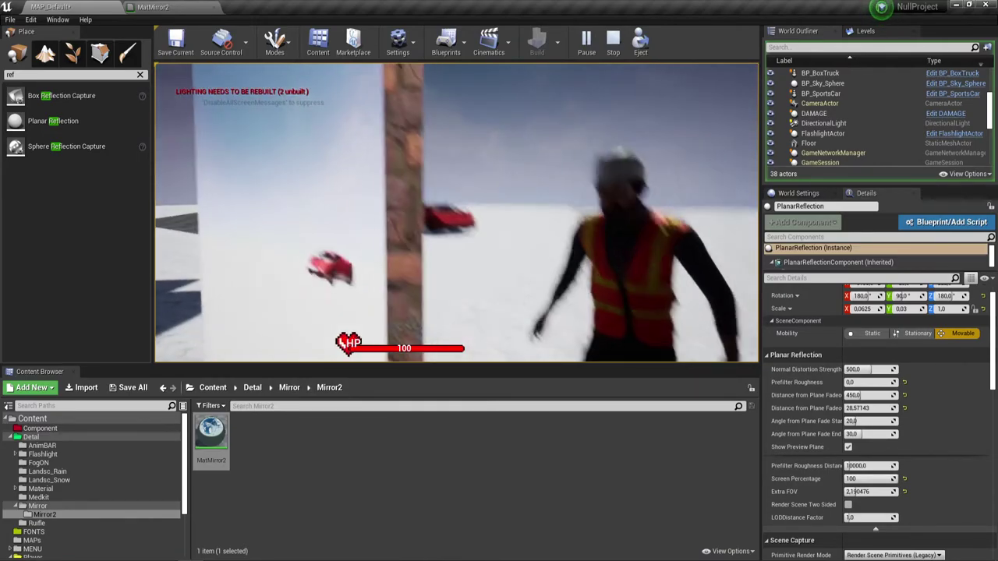
key(w)
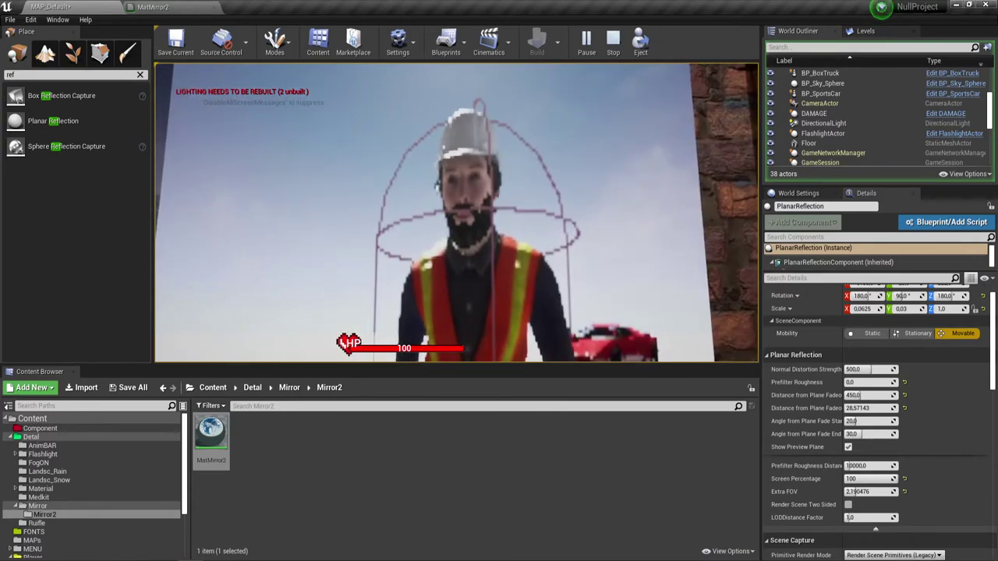
key(s)
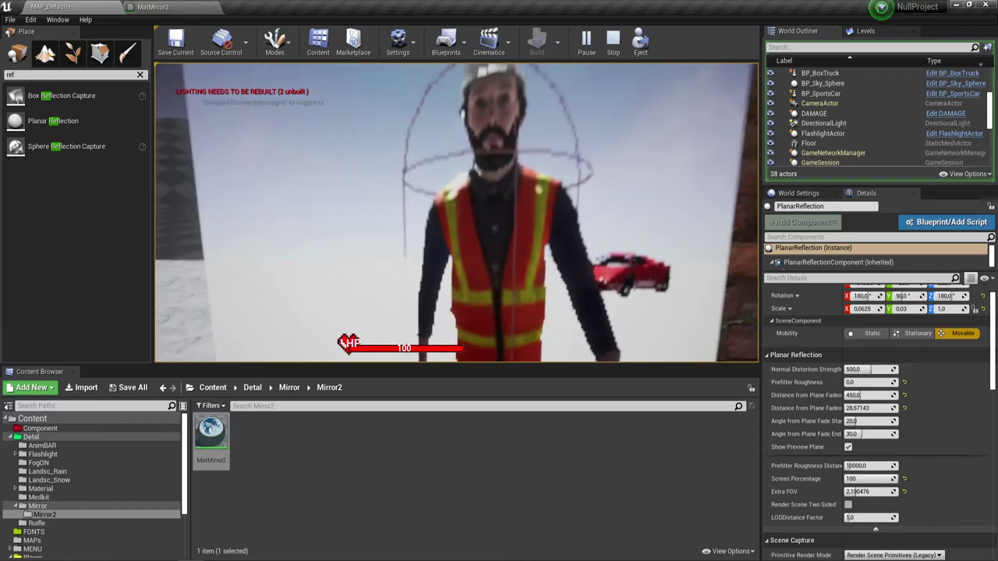
key(w)
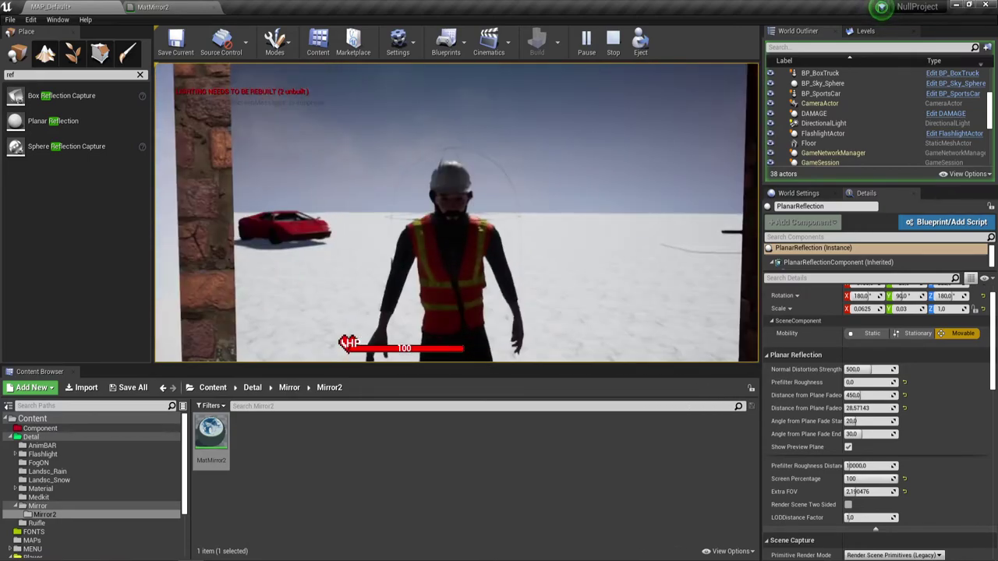
key(a)
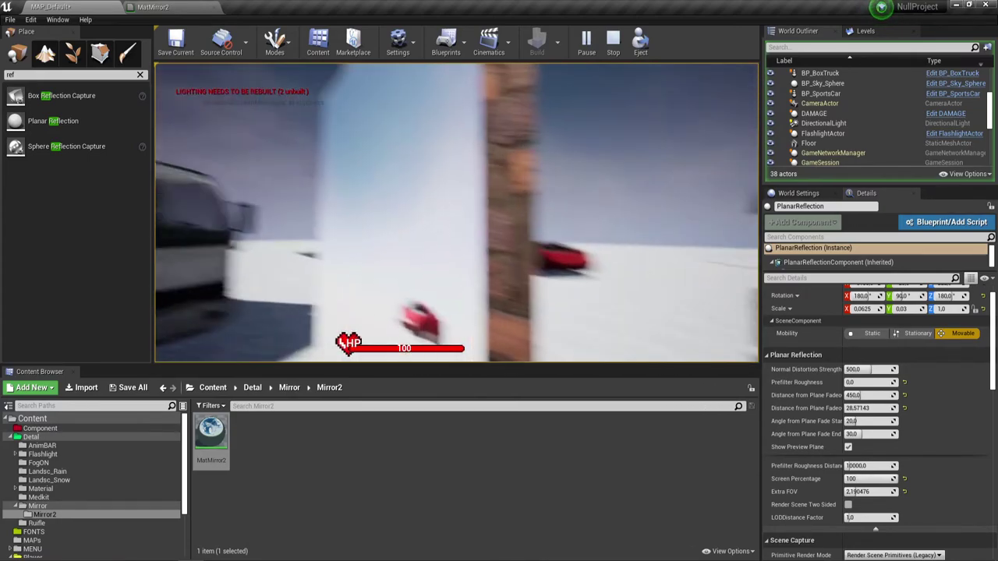
key(w)
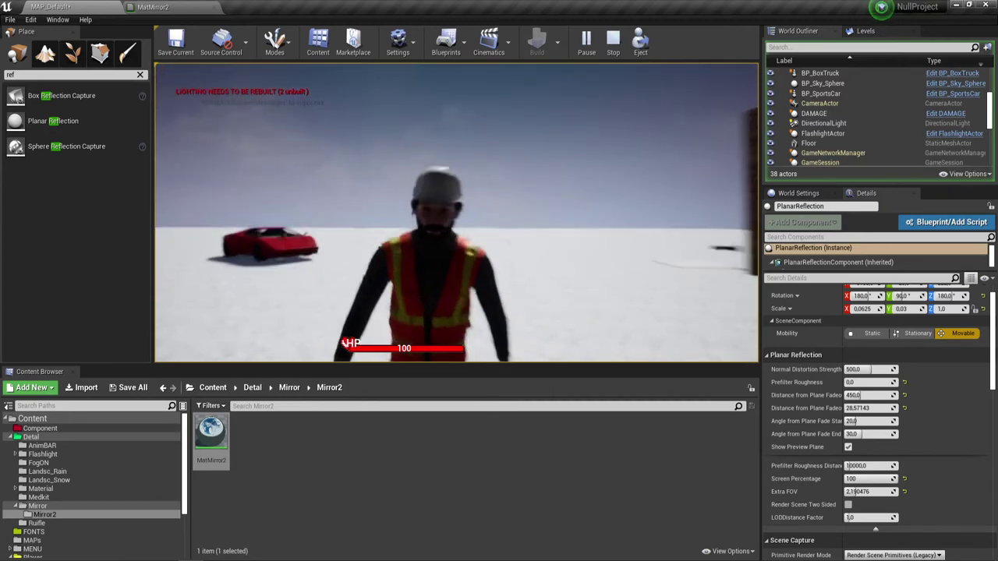
key(w)
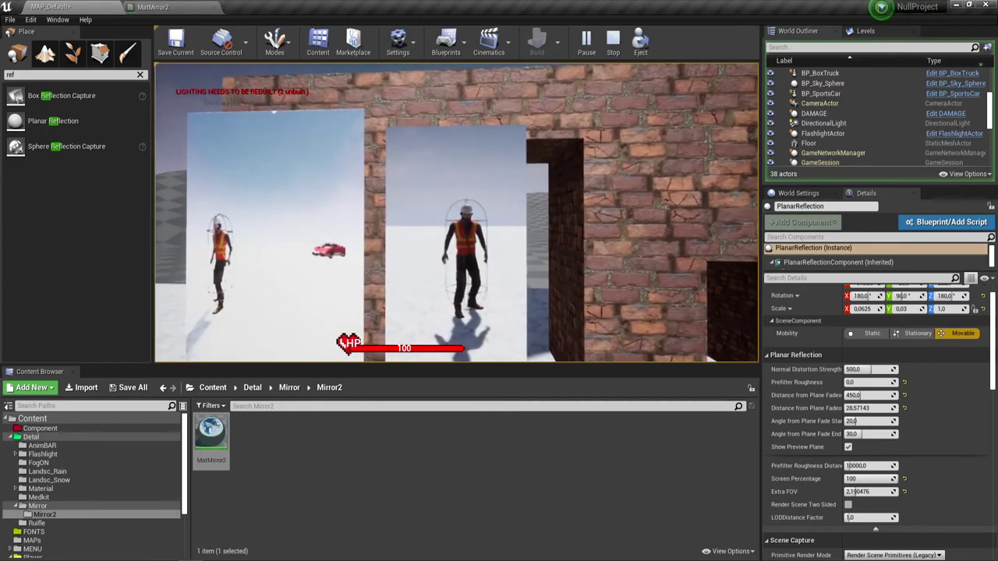
key(a)
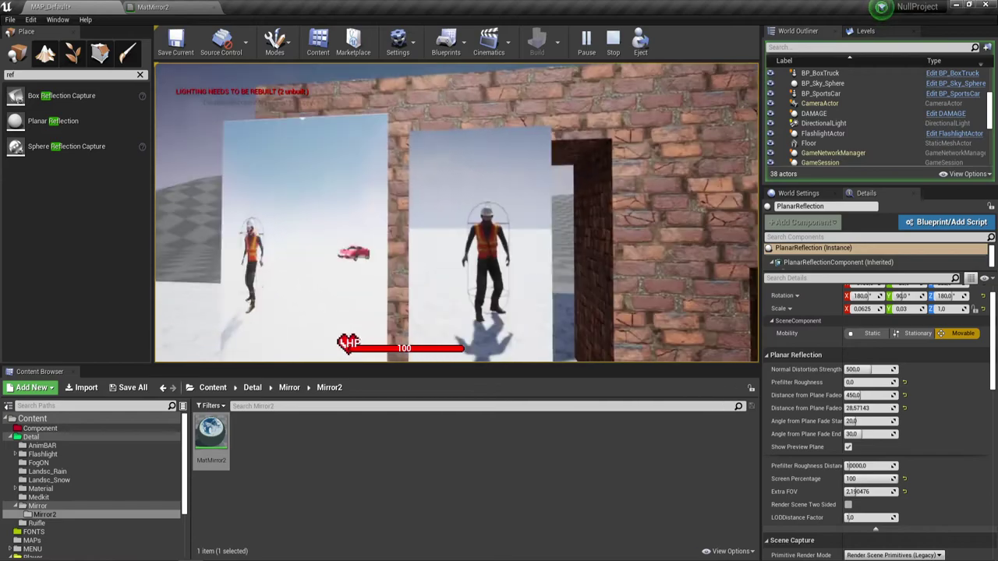
key(Escape)
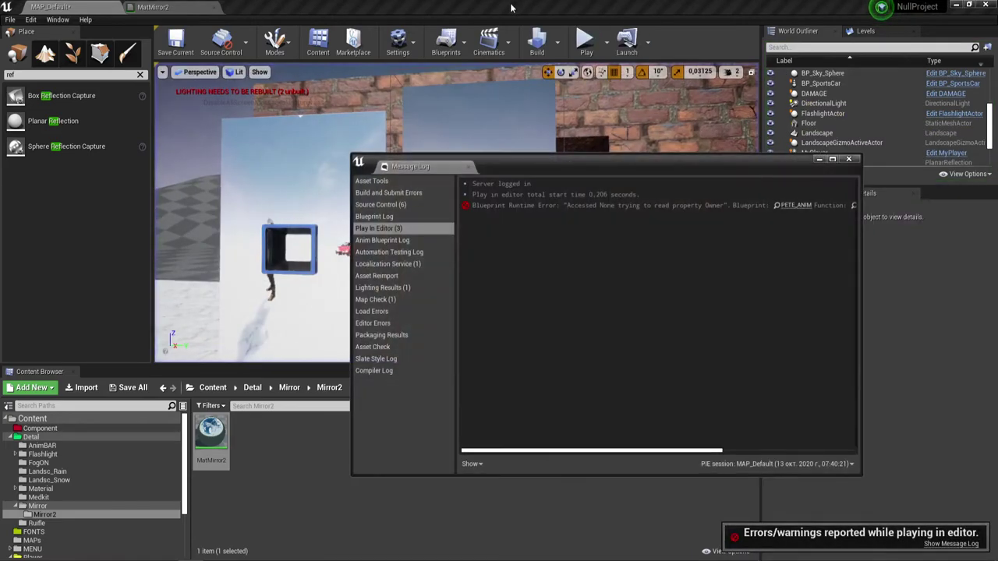
Enable Show FPS in the viewport options and close the Message Log
click(164, 72)
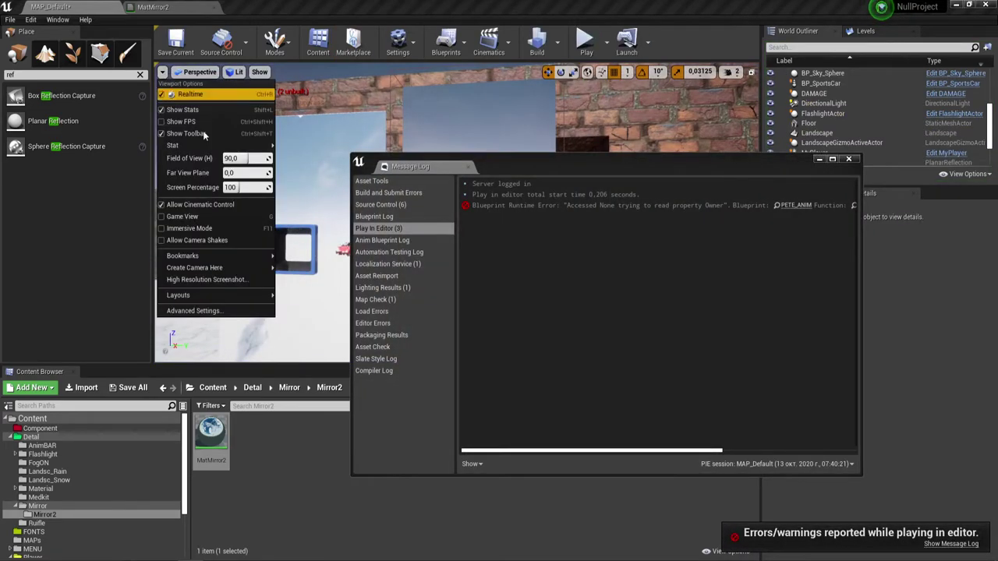
click(162, 122)
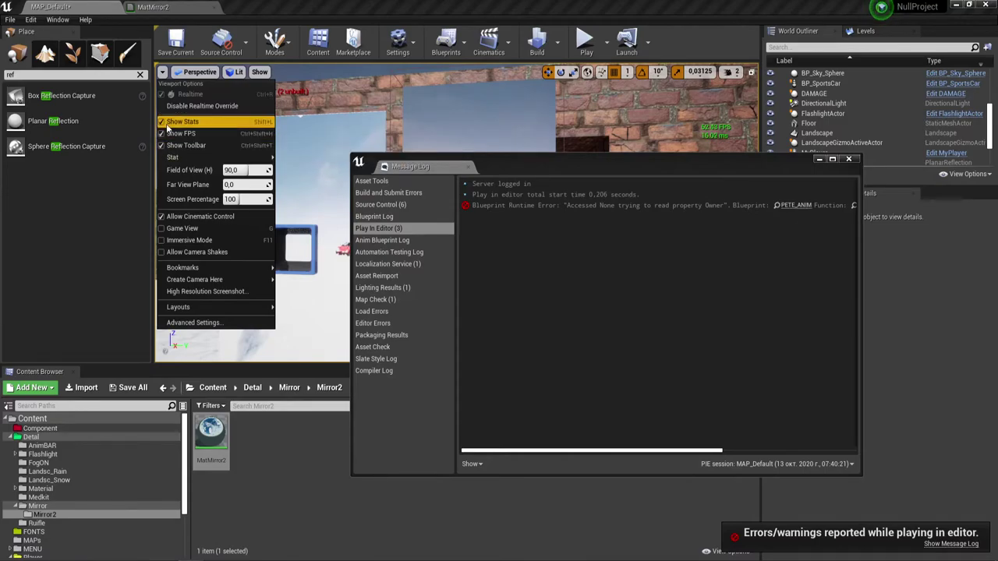
click(850, 160)
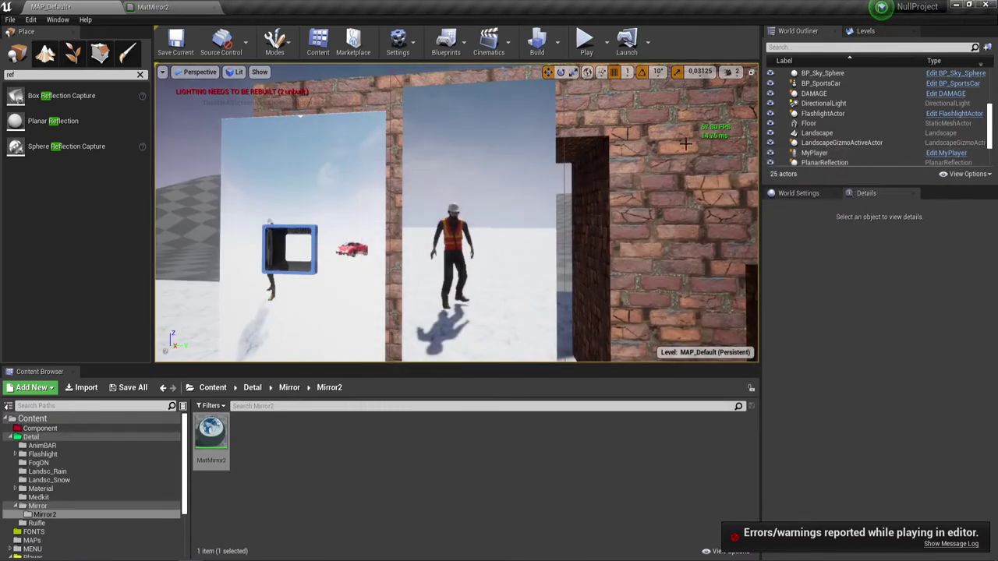
Play a new game again, walking around the mirror reflections while watching FPS, then stop
click(586, 47)
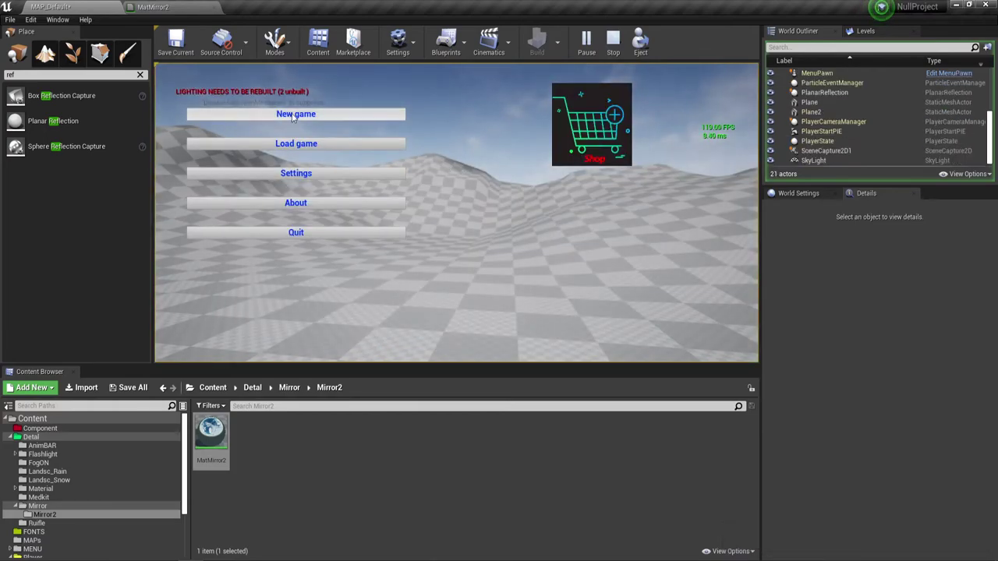
click(293, 116)
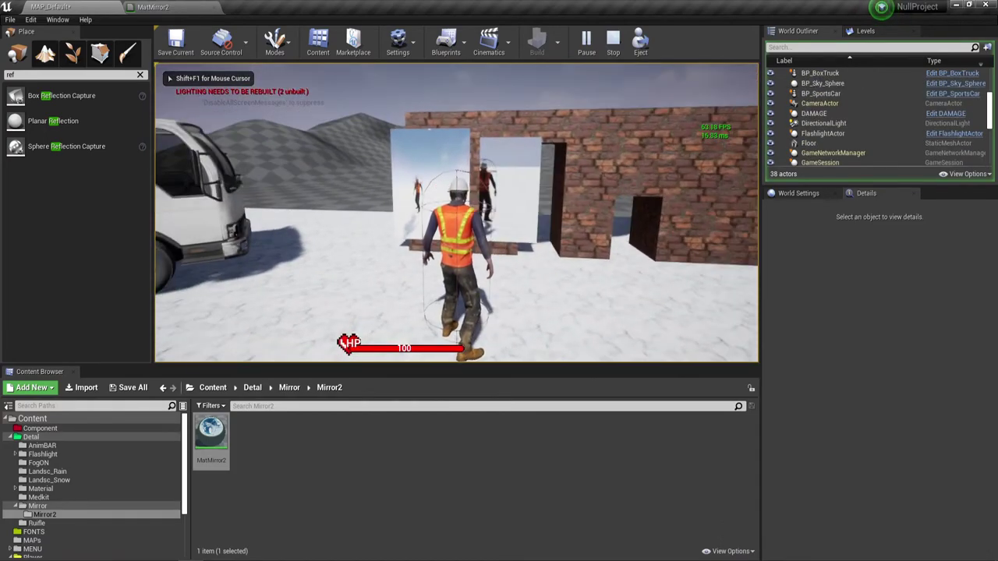
key(w)
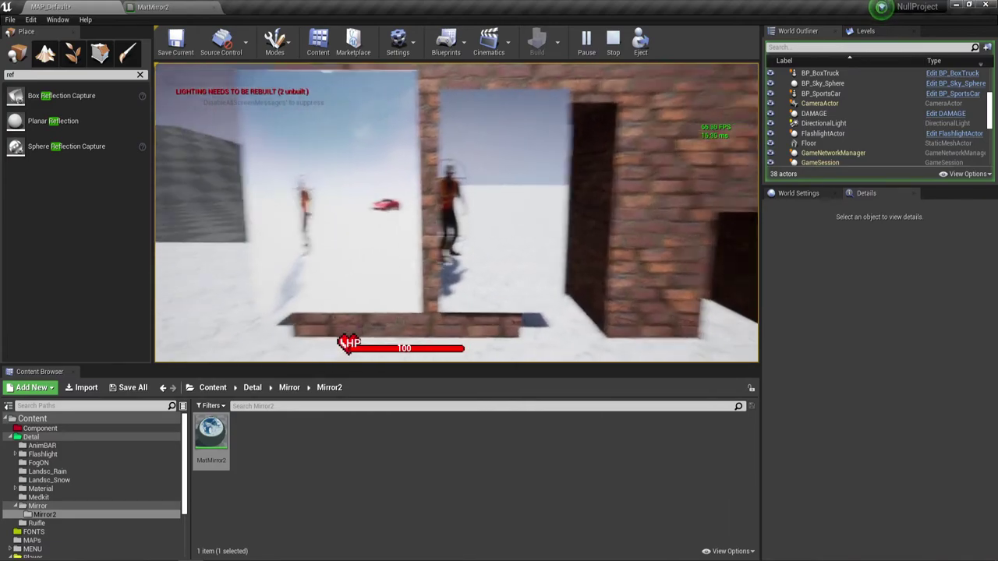
key(w)
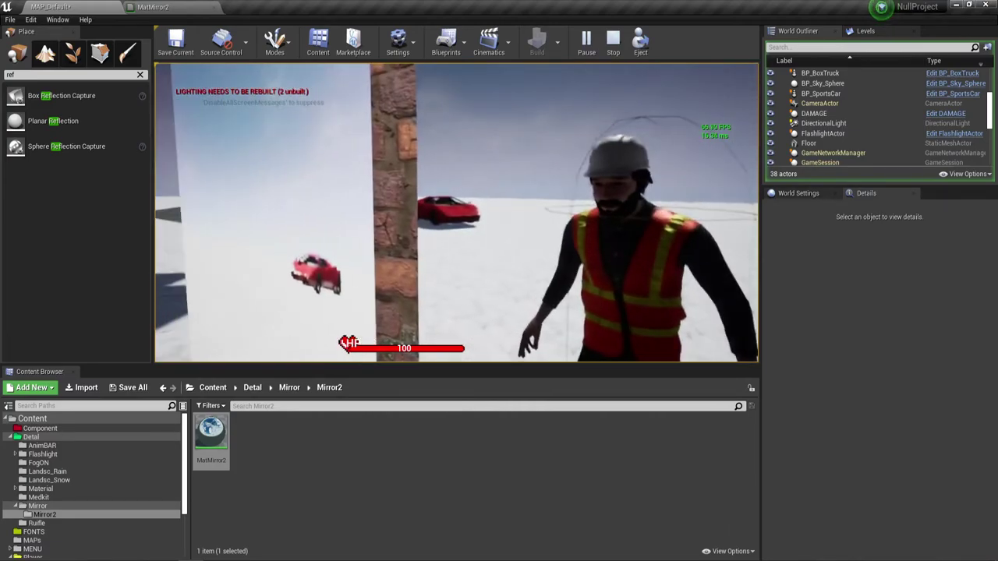
key(s)
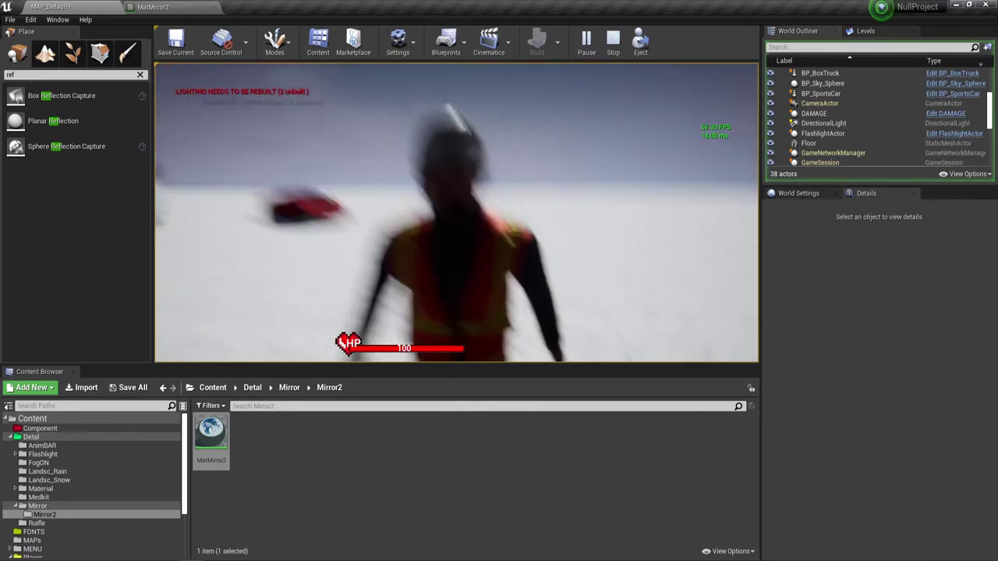
key(s)
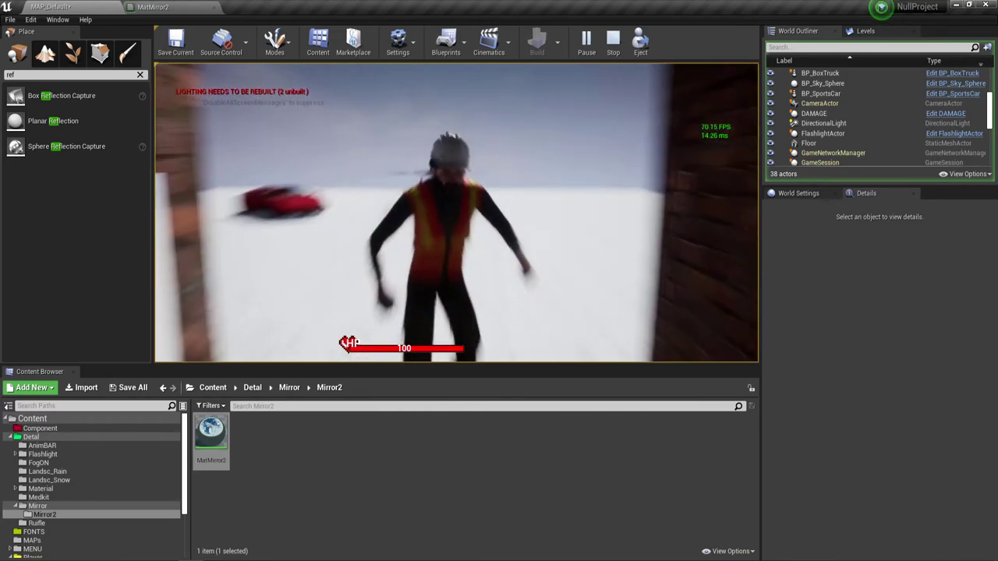
key(s)
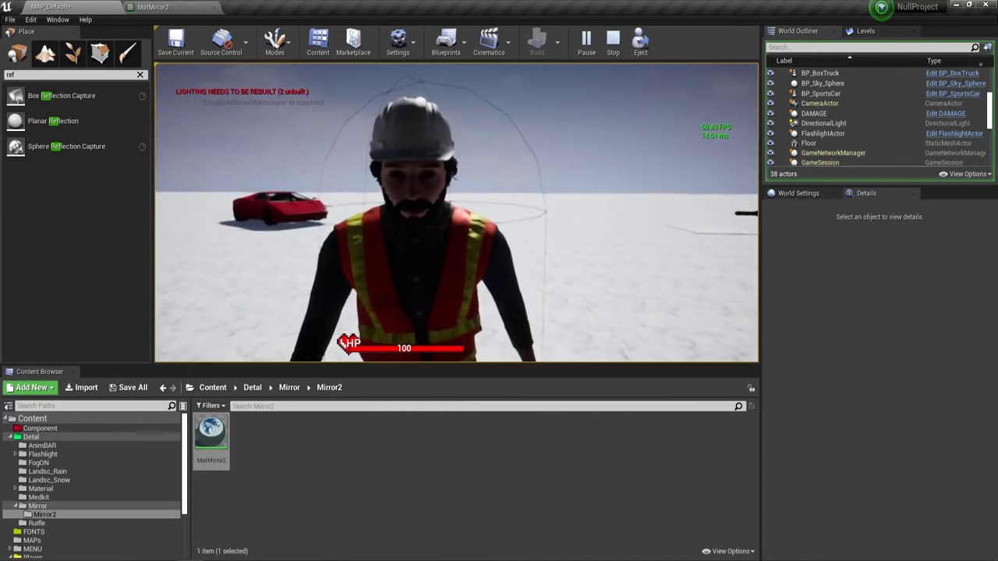
key(s)
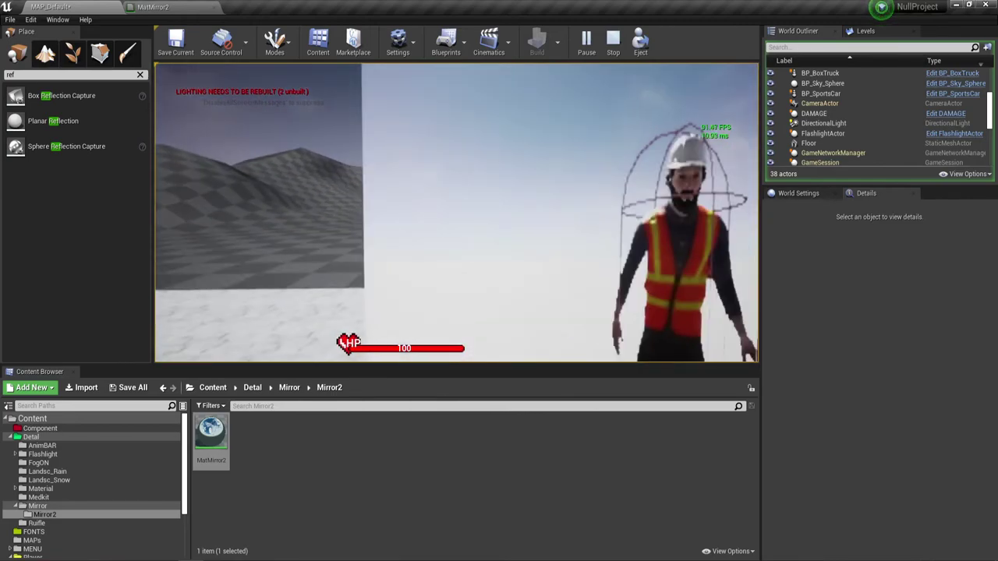
key(s)
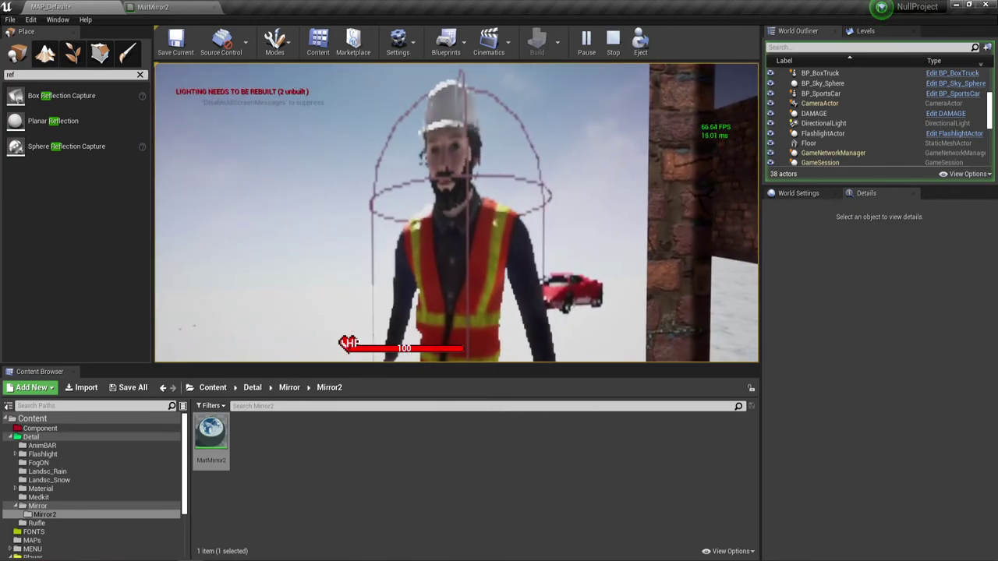
key(Escape)
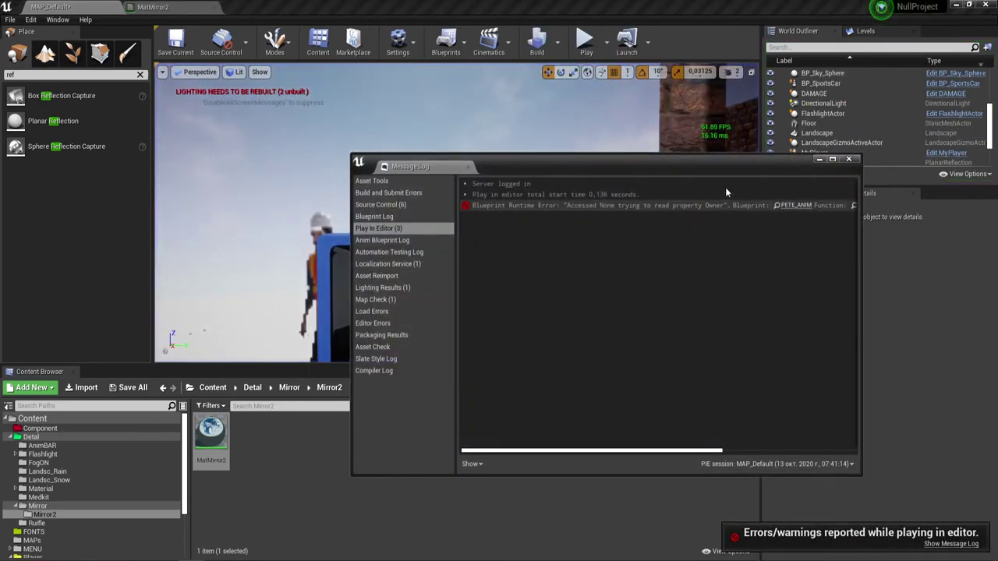
Close the Message Log and select the SceneCapture2D1 actor in front of the mirror
click(848, 159)
mouse_move(449, 227)
right_down()
mouse_move(420, 234)
mouse_move(431, 239)
right_up()
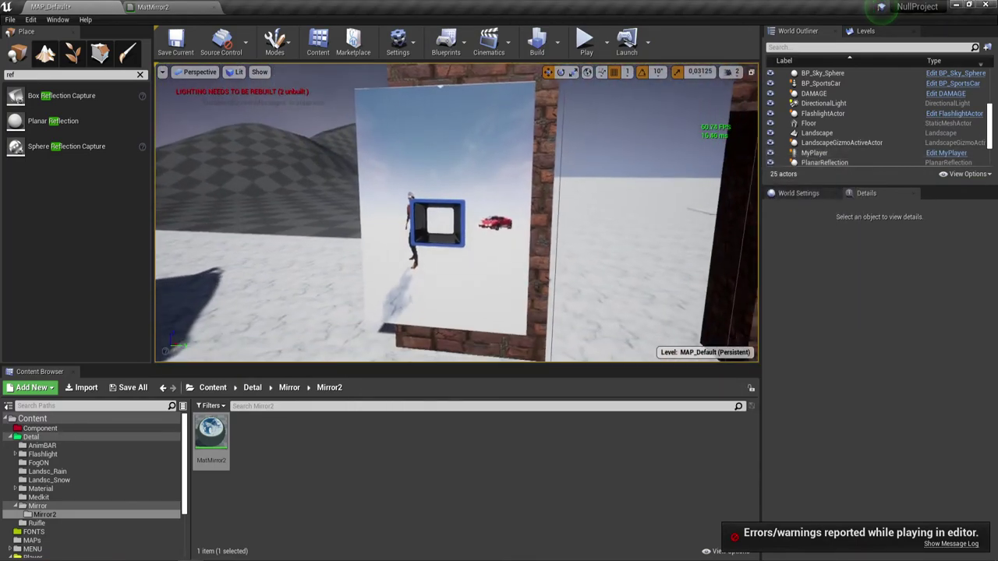
click(431, 238)
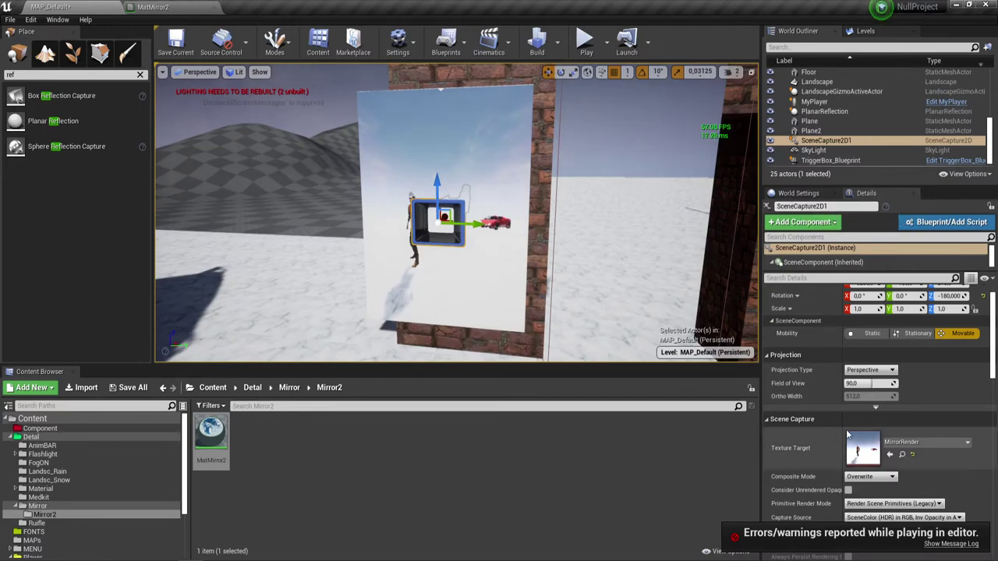
Set SceneCapture2D1's Projection Field of View to 110 in the Details panel
scroll(881, 423, down, 5)
scroll(881, 423, up, 1)
scroll(880, 424, down, 1)
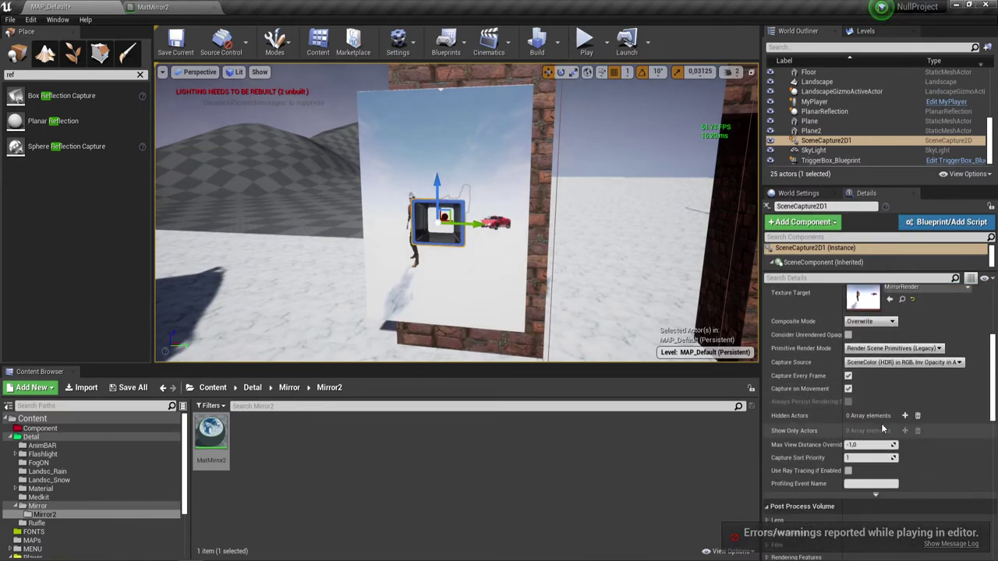
scroll(880, 424, down, 5)
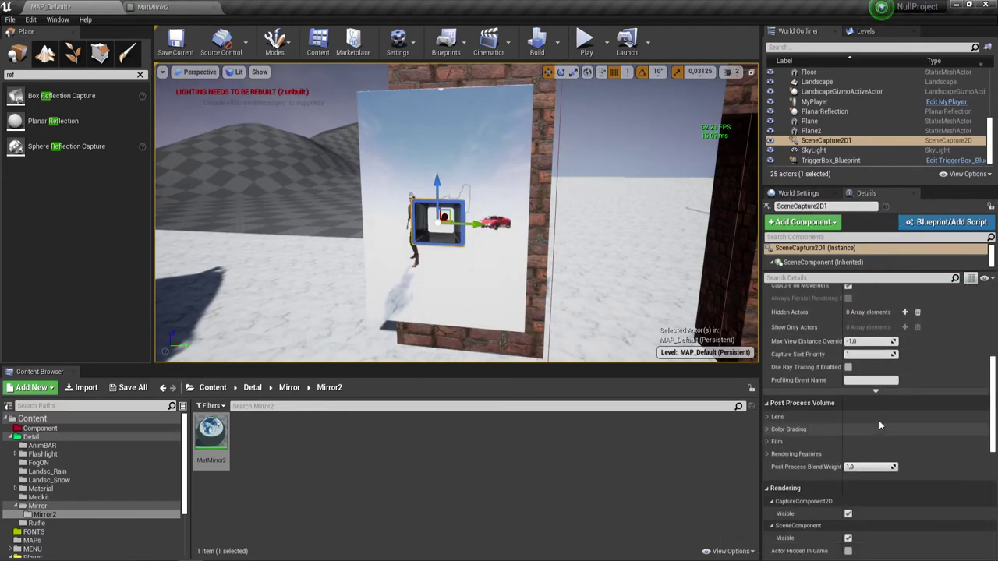
scroll(875, 466, down, 5)
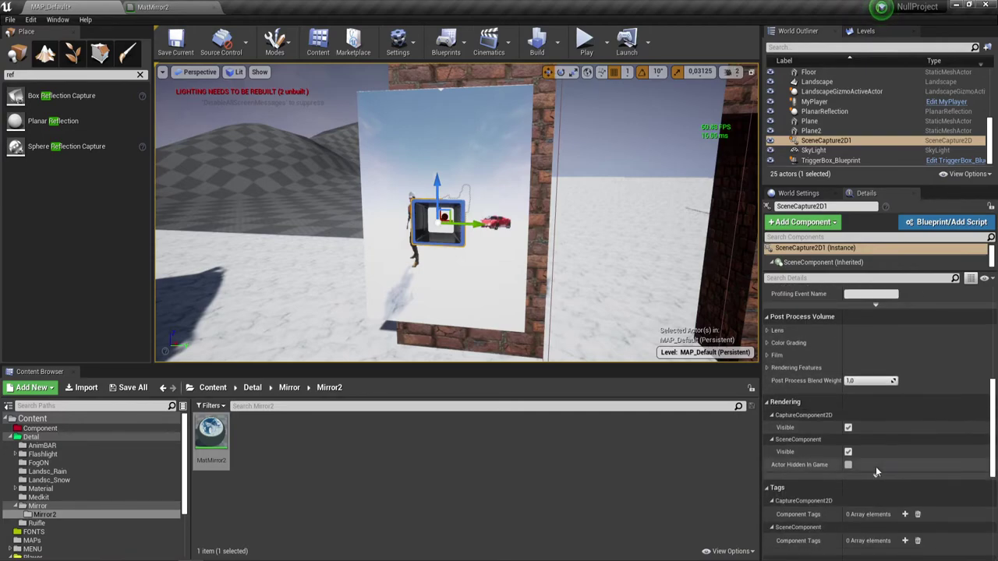
scroll(869, 441, down, 5)
scroll(869, 436, down, 2)
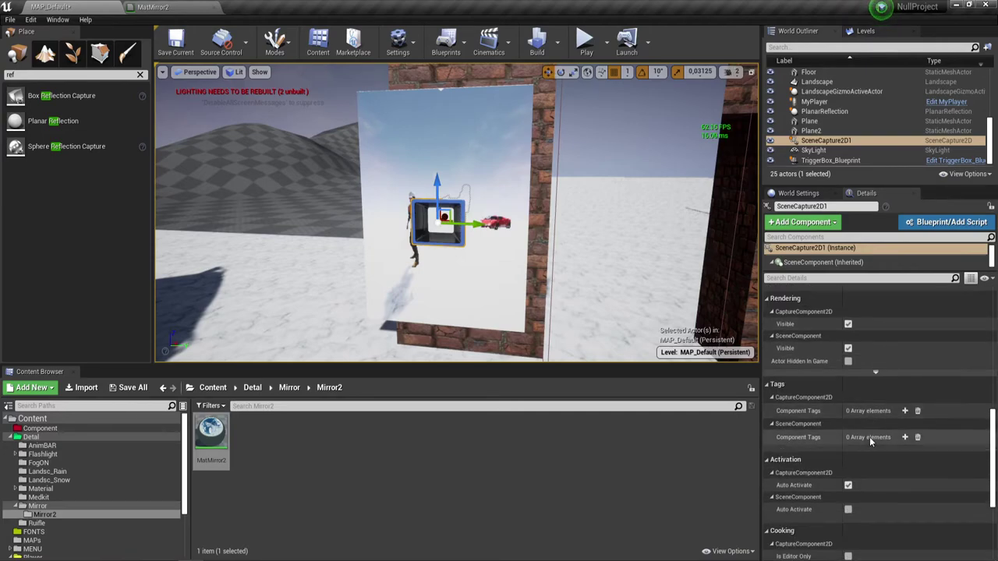
scroll(869, 437, down, 3)
scroll(869, 437, down, 5)
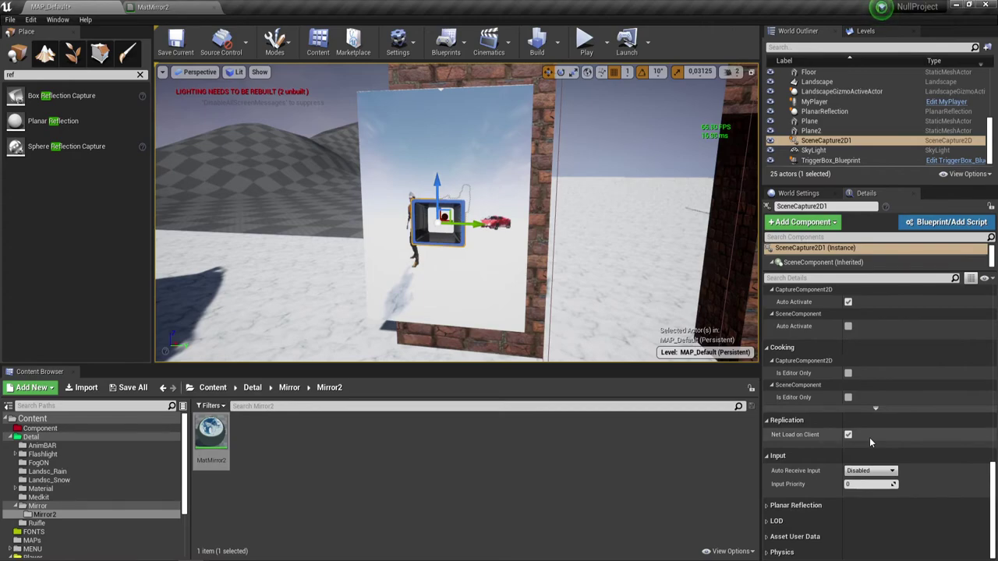
scroll(869, 437, up, 3)
scroll(870, 439, up, 5)
scroll(870, 440, up, 5)
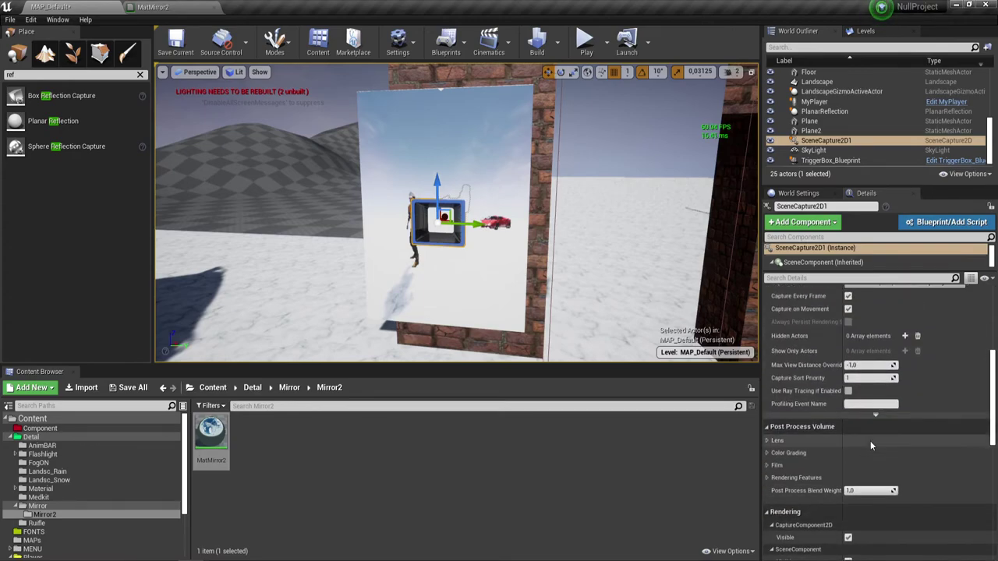
scroll(871, 443, up, 2)
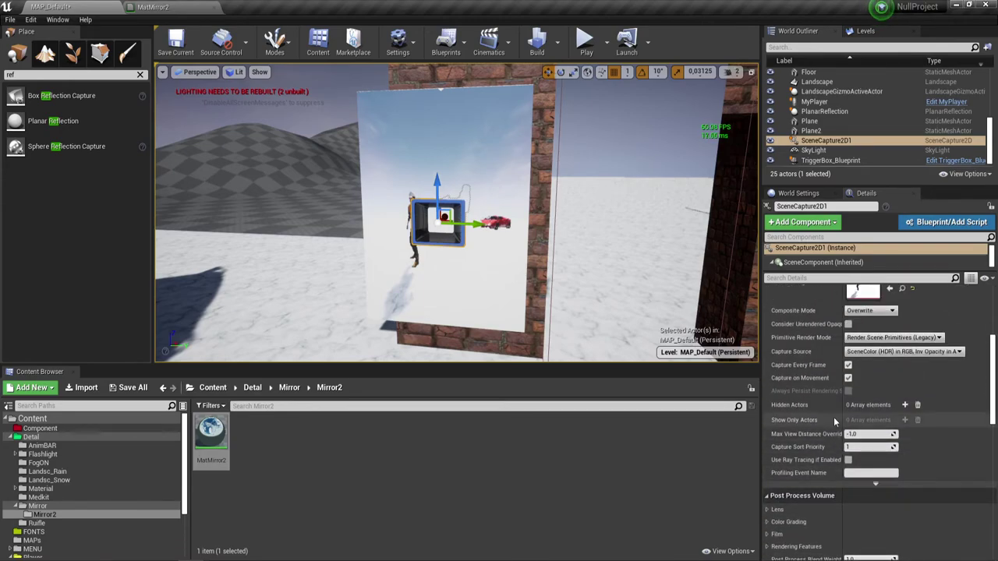
scroll(842, 417, up, 3)
scroll(851, 410, up, 1)
text(110)
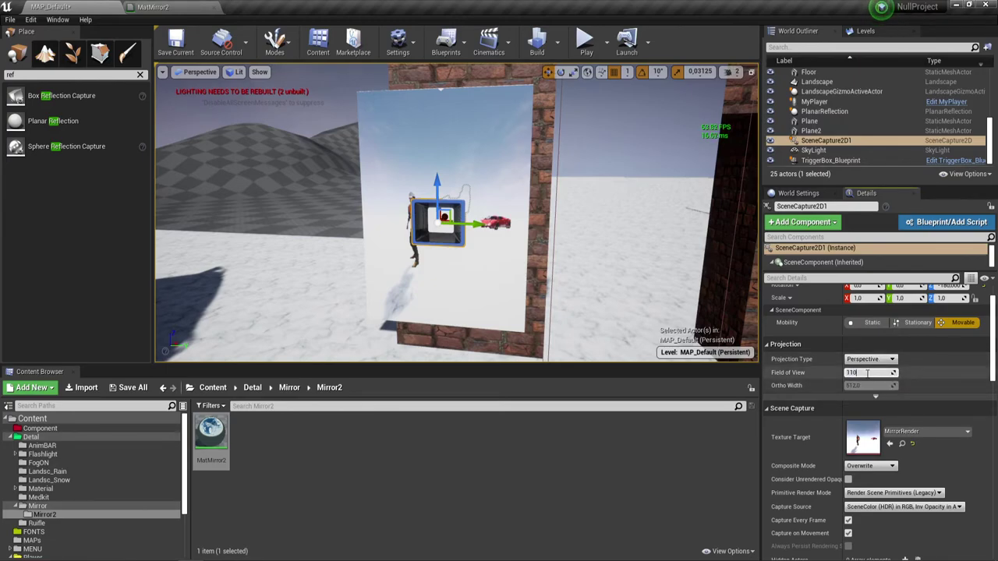
key(Return)
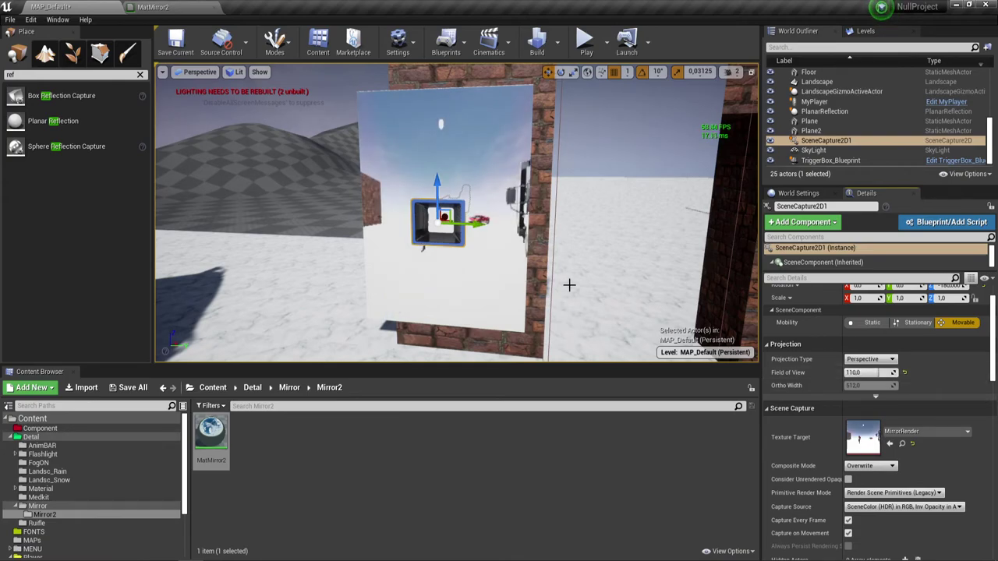
Play the game, walking the character up to, away from and along both mirrors, then stop
click(584, 43)
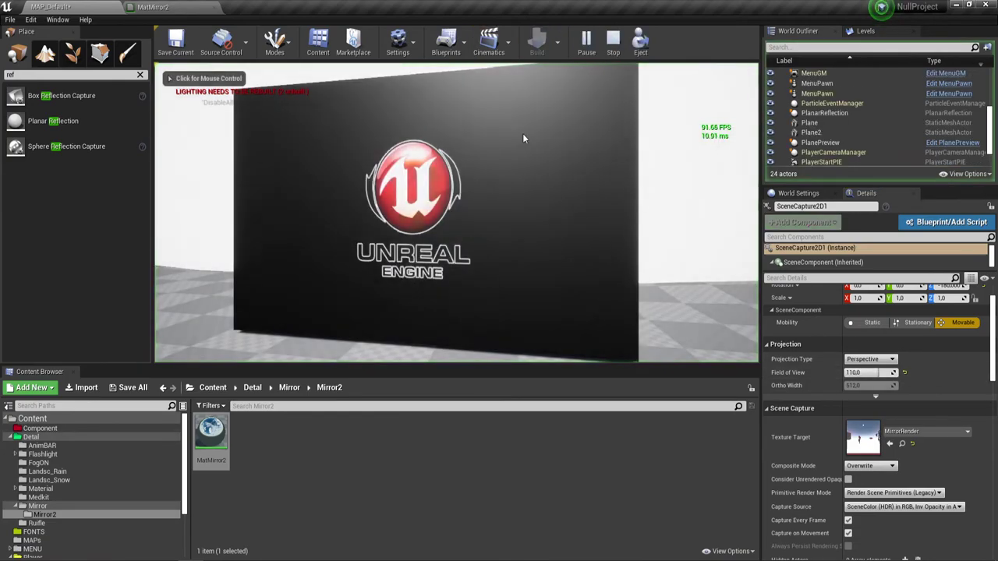
click(317, 122)
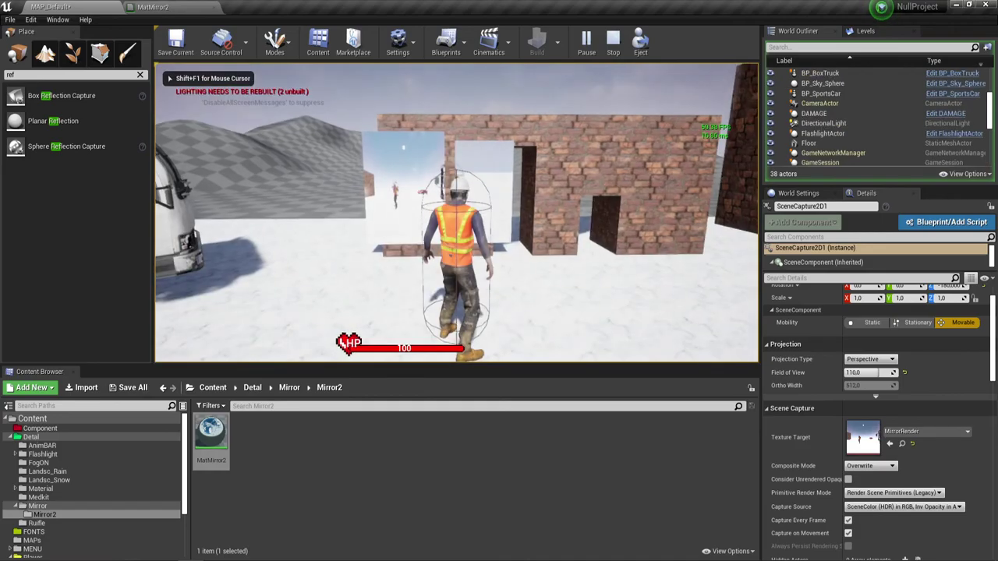
key(w)
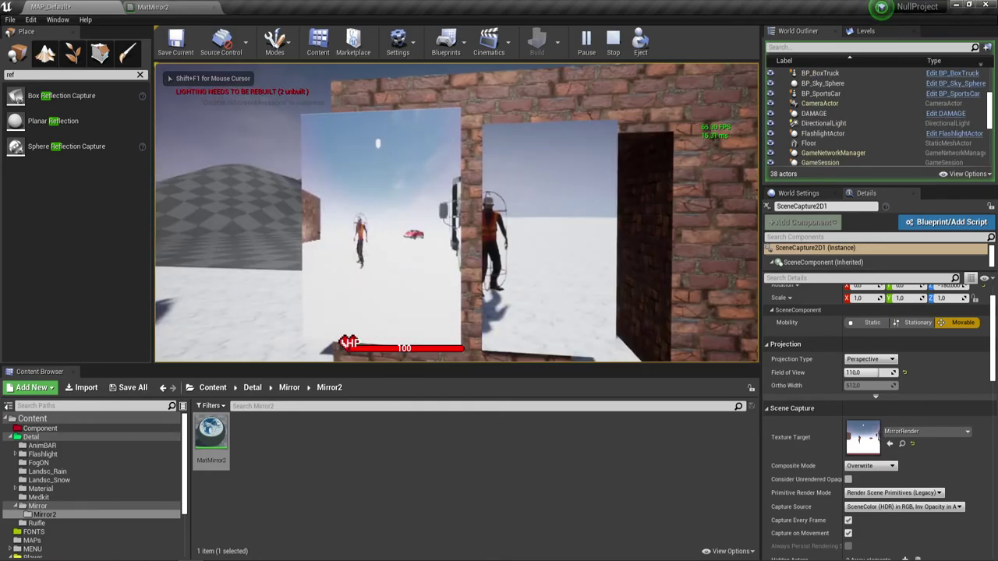
key(s)
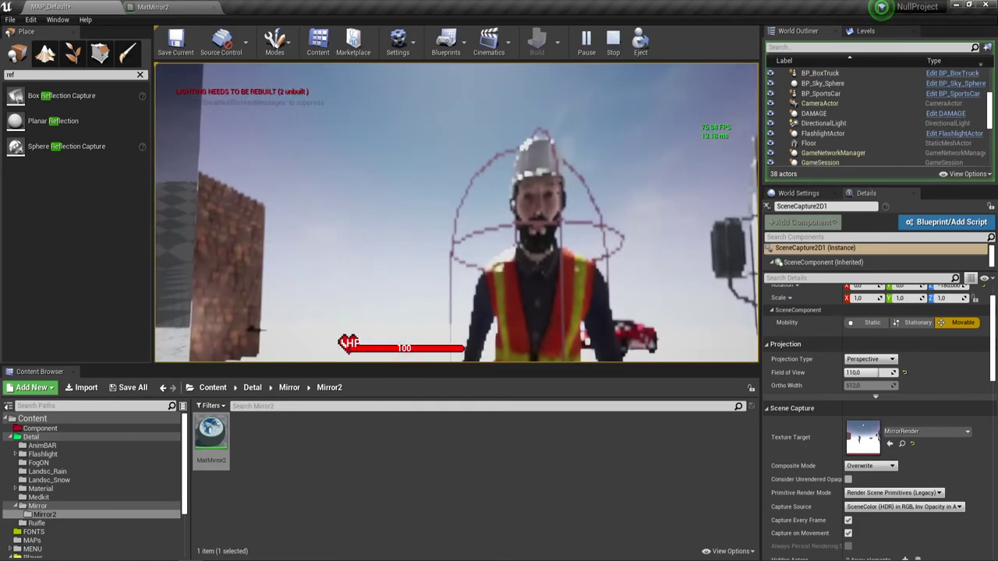
key(w)
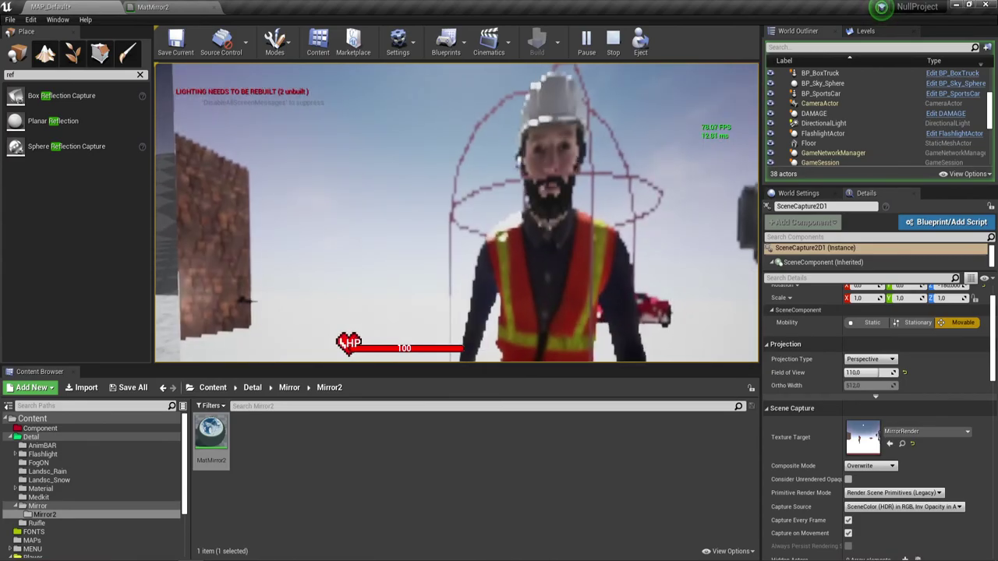
key(w)
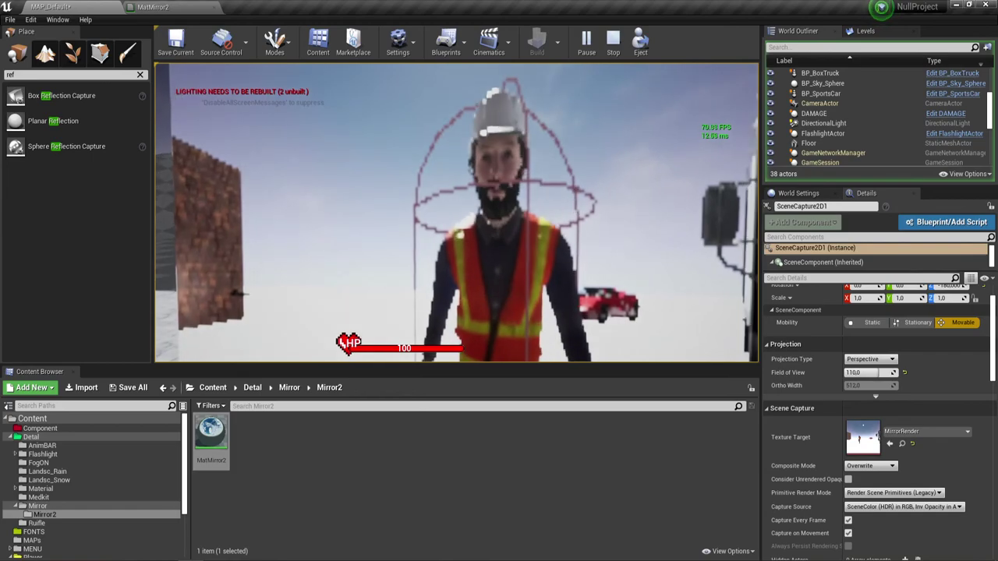
key(s)
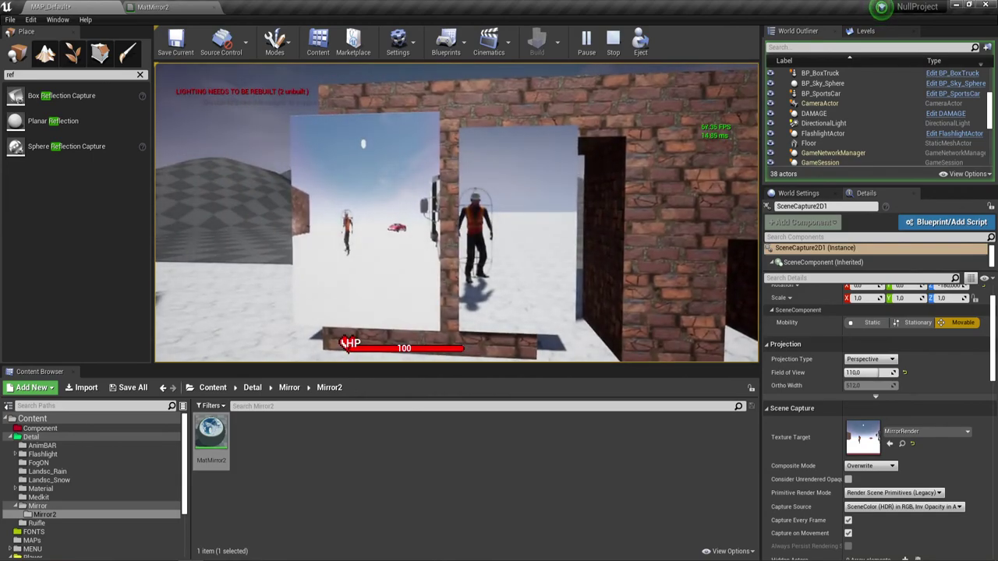
key(a)
key(a)
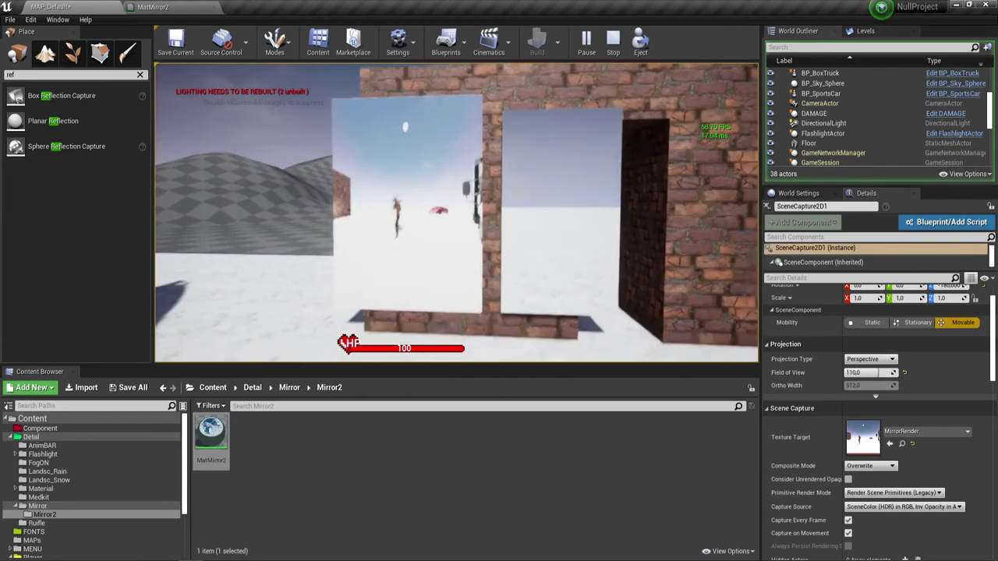
key(w)
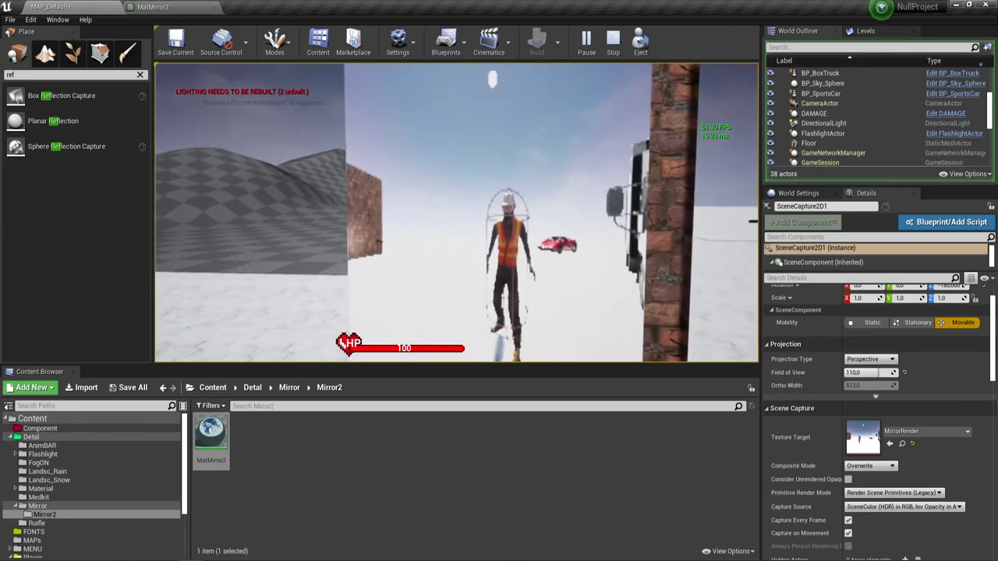
key(s)
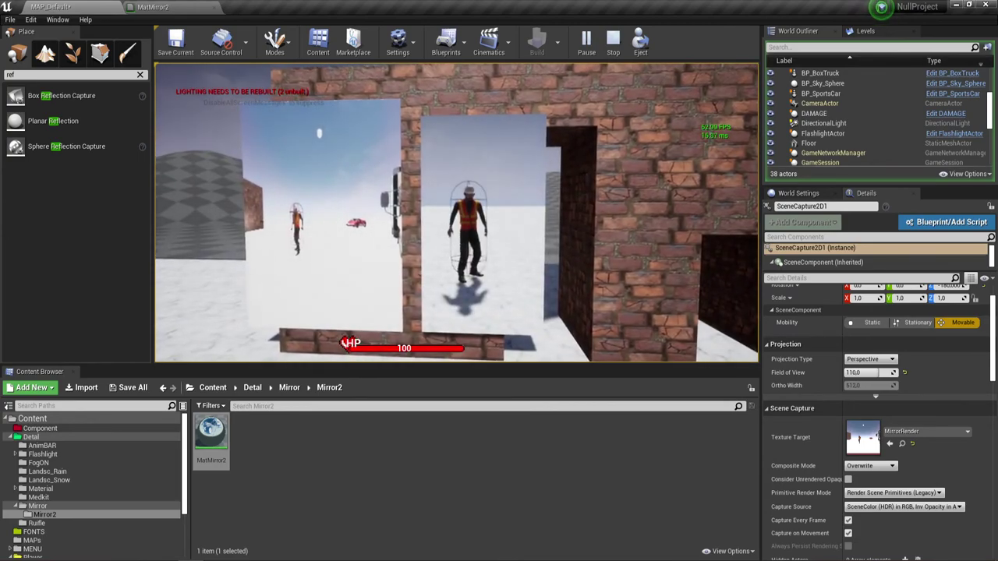
key(w)
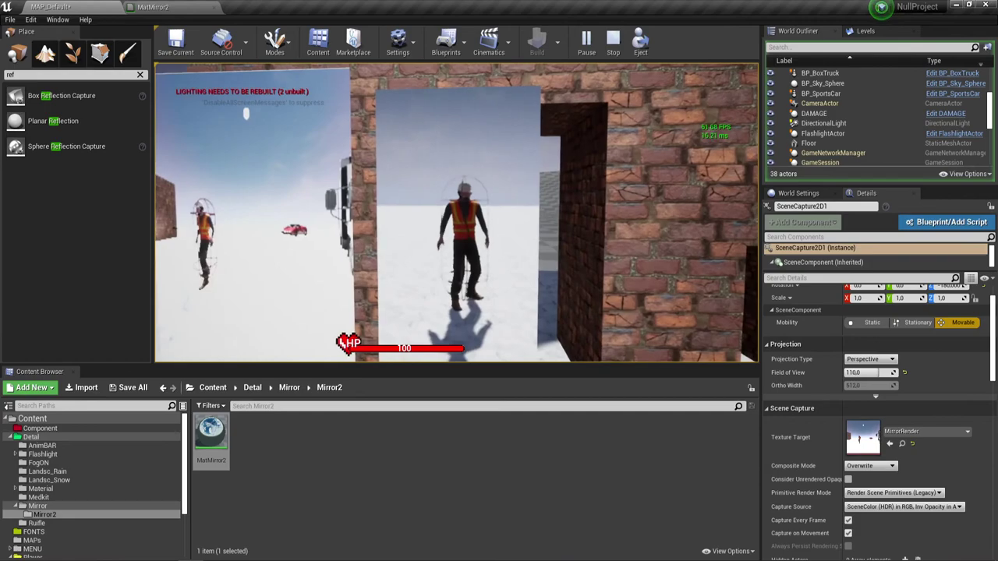
key(s)
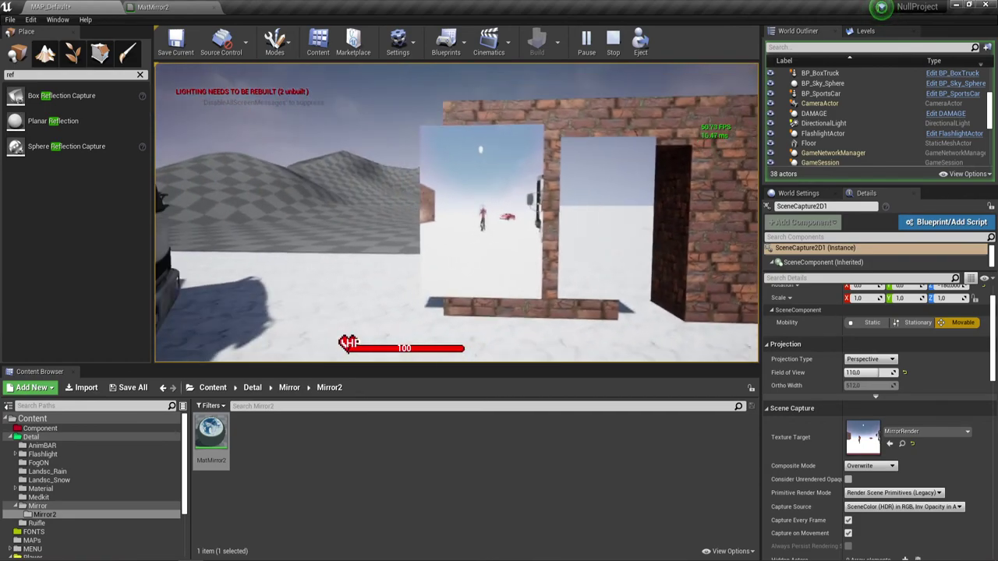
key(Escape)
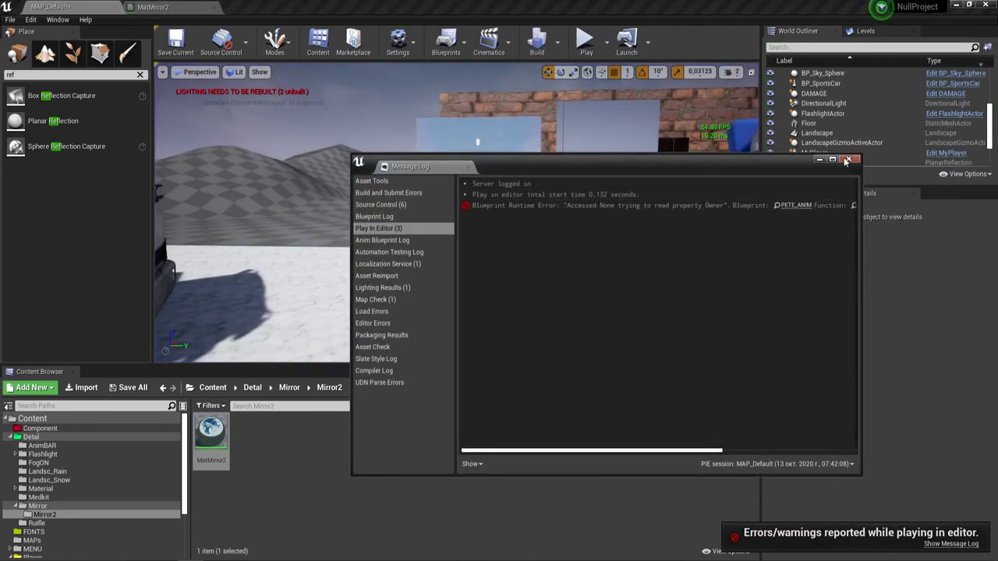
Close the Message Log and slide the scene-capture mirror plane right along the brick wall
click(847, 160)
right_drag(538, 306, 538, 306)
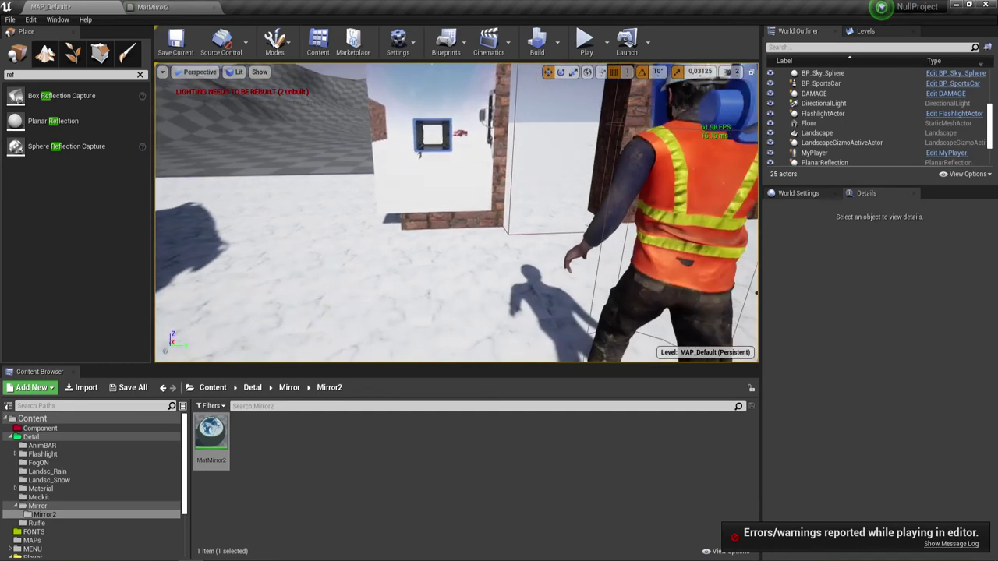
right_drag(483, 267, 471, 227)
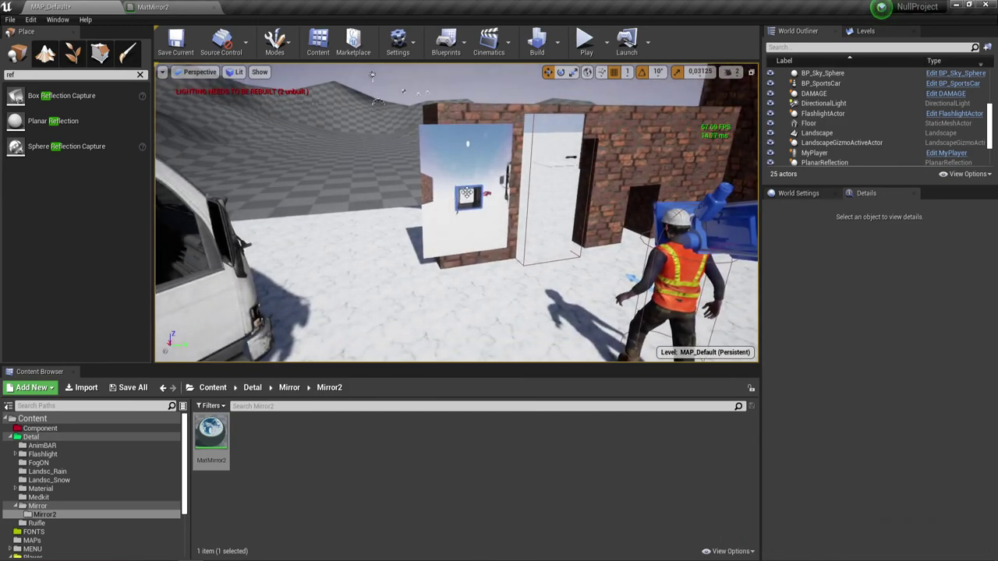
click(466, 194)
mouse_move(456, 186)
mouse_down()
mouse_move(471, 198)
mouse_move(468, 187)
mouse_up()
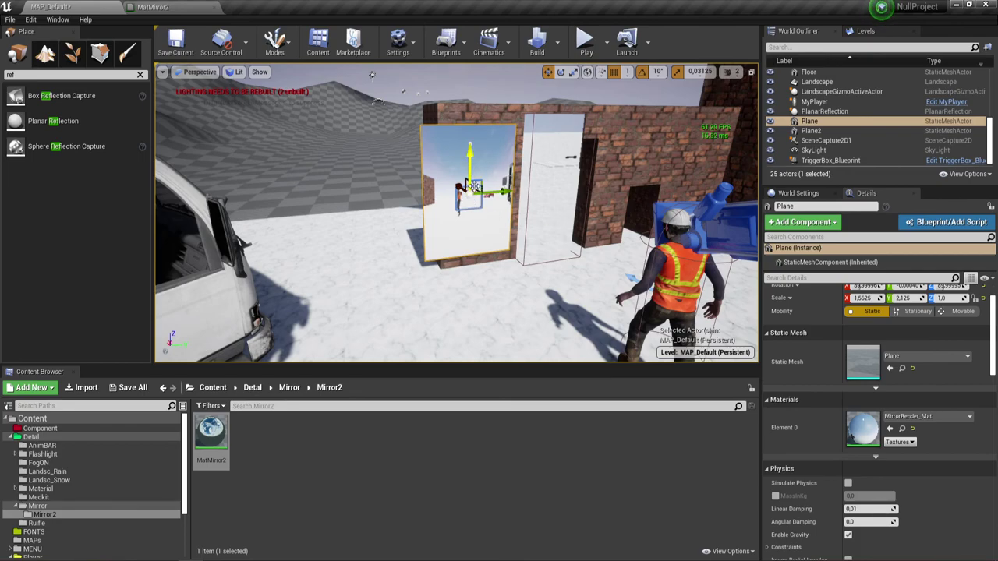
mouse_move(371, 74)
right_down()
mouse_move(395, 124)
mouse_move(405, 125)
right_up()
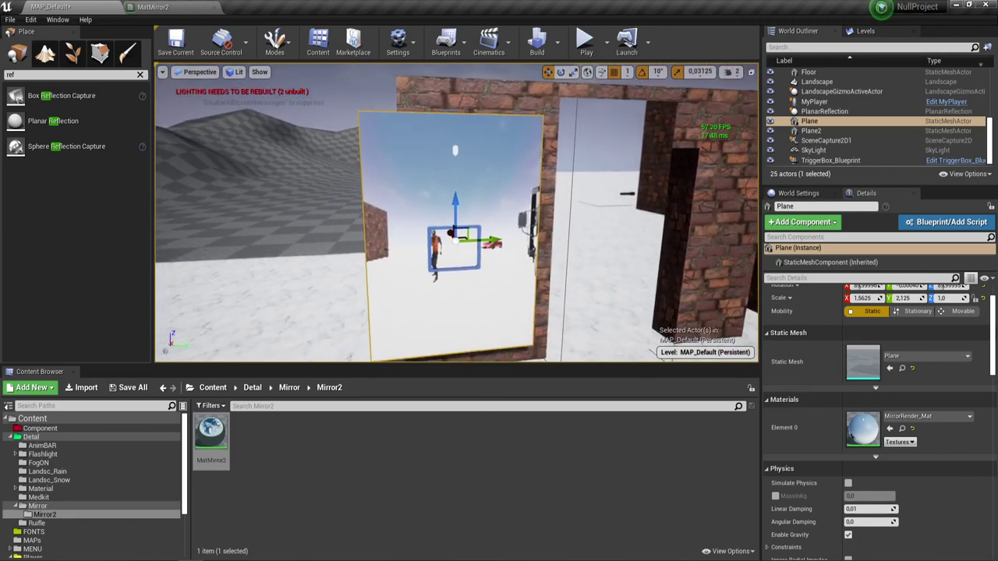
mouse_move(634, 227)
right_down()
mouse_move(623, 226)
mouse_move(634, 228)
right_up()
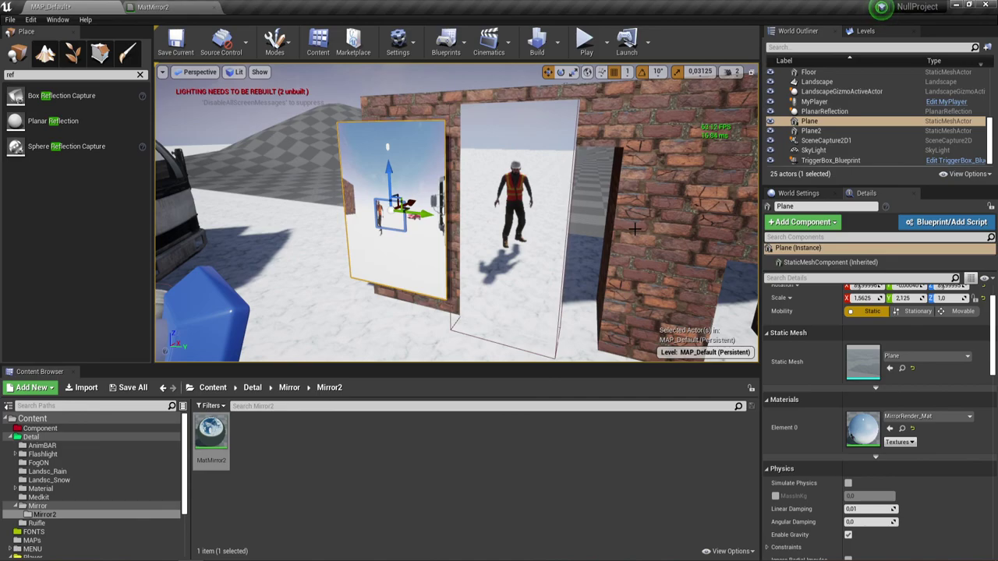
key(ctrl+Down)
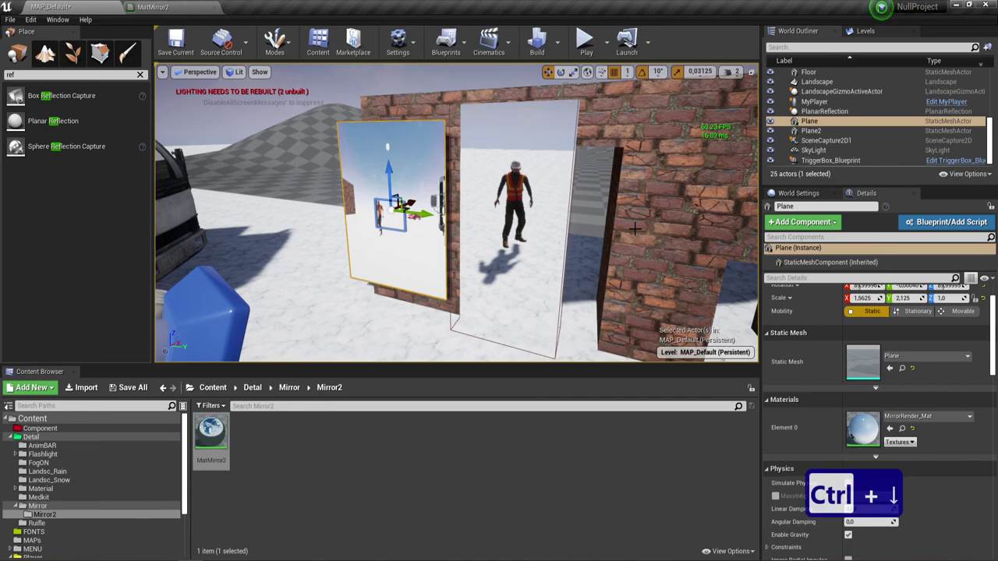